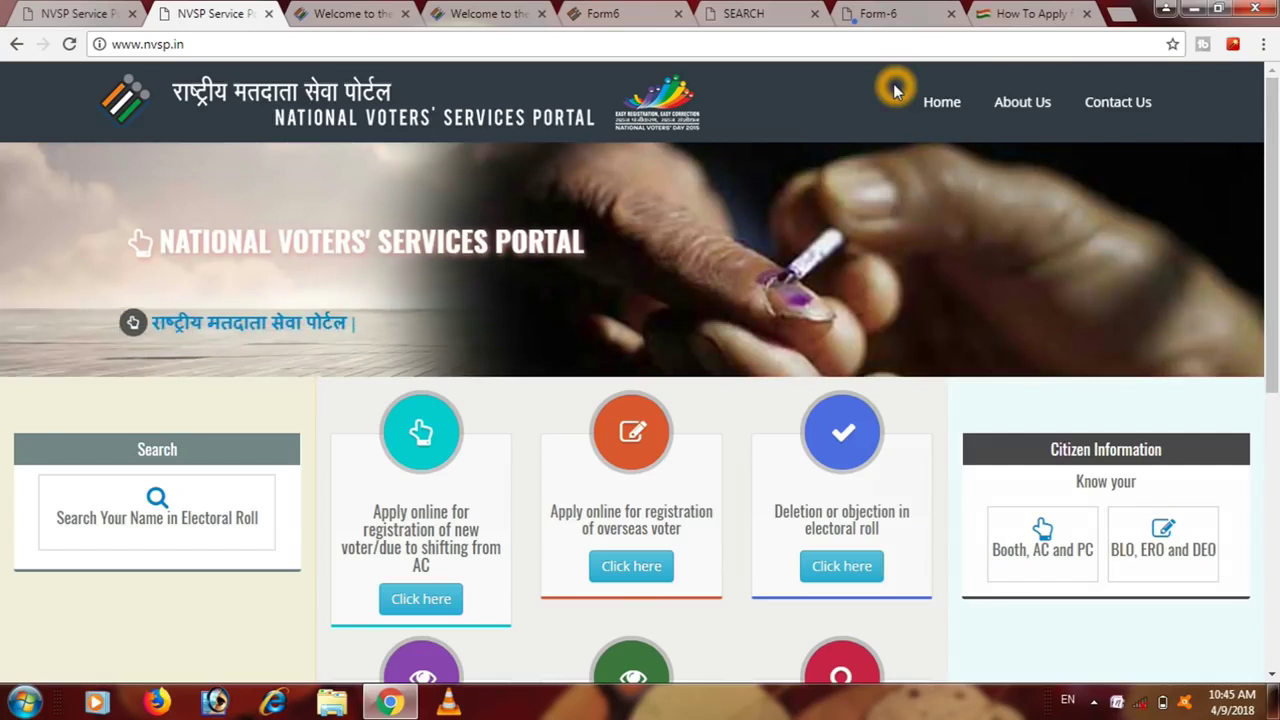
- Open the Form 6 new-voter registration application from the NVSP home page
{"action": "left_click", "coordinate": [277, 527]}
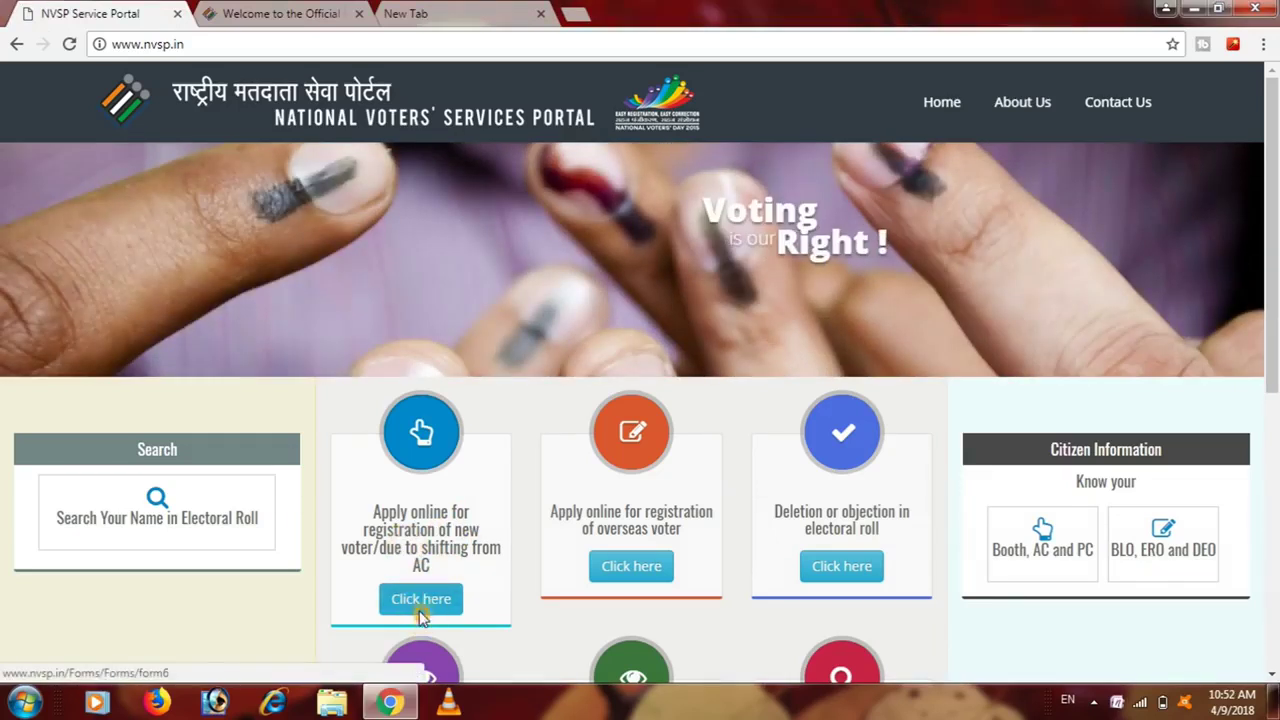
{"action": "left_click", "coordinate": [421, 606]}
{"action": "left_click", "coordinate": [421, 600]}
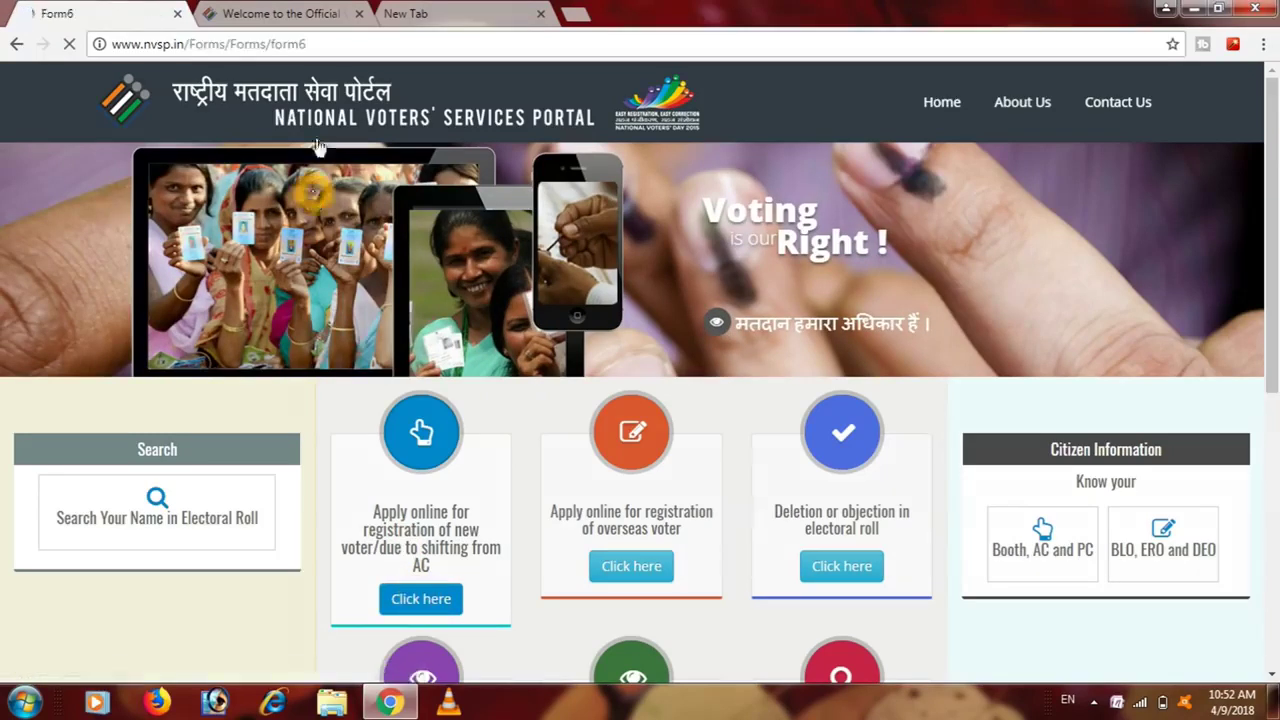
- On the Telangana CEO site, open E-Registration > Assembly Constituency > Form-6 (New Enrollment) Link-1
{"action": "left_click", "coordinate": [290, 14]}
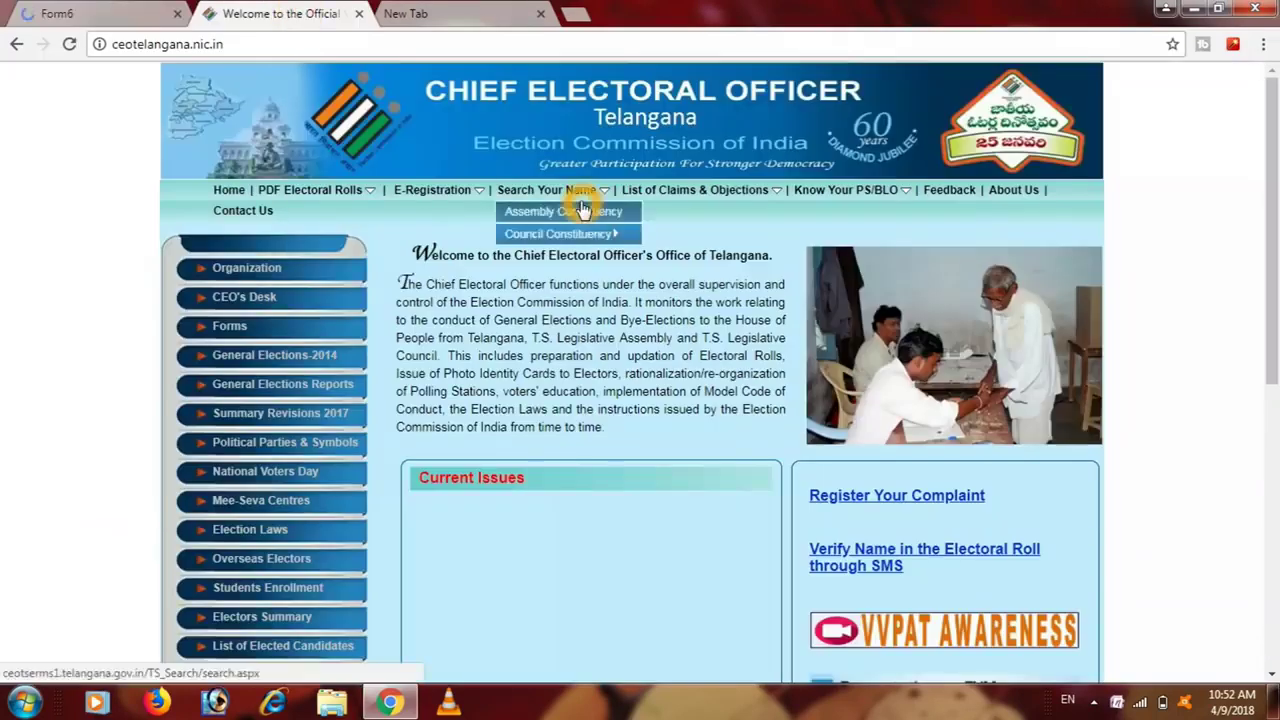
{"action": "left_click", "coordinate": [447, 192]}
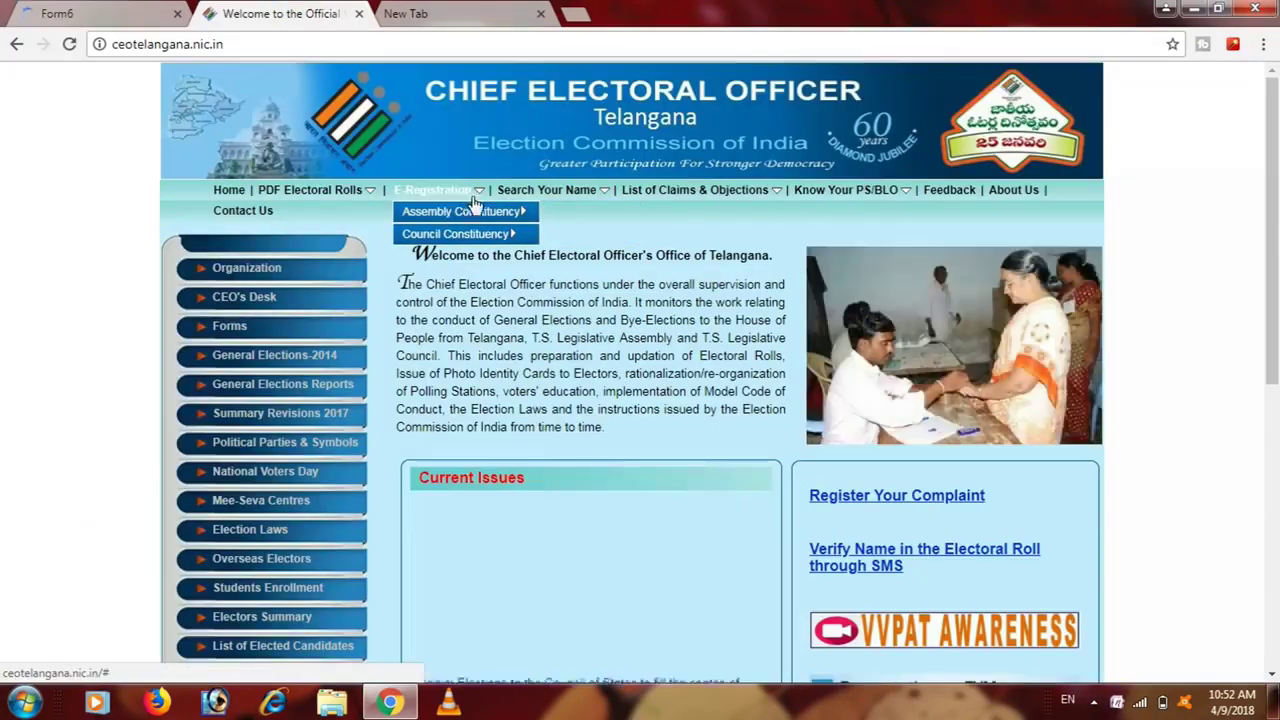
{"action": "mouse_move", "coordinate": [509, 209]}
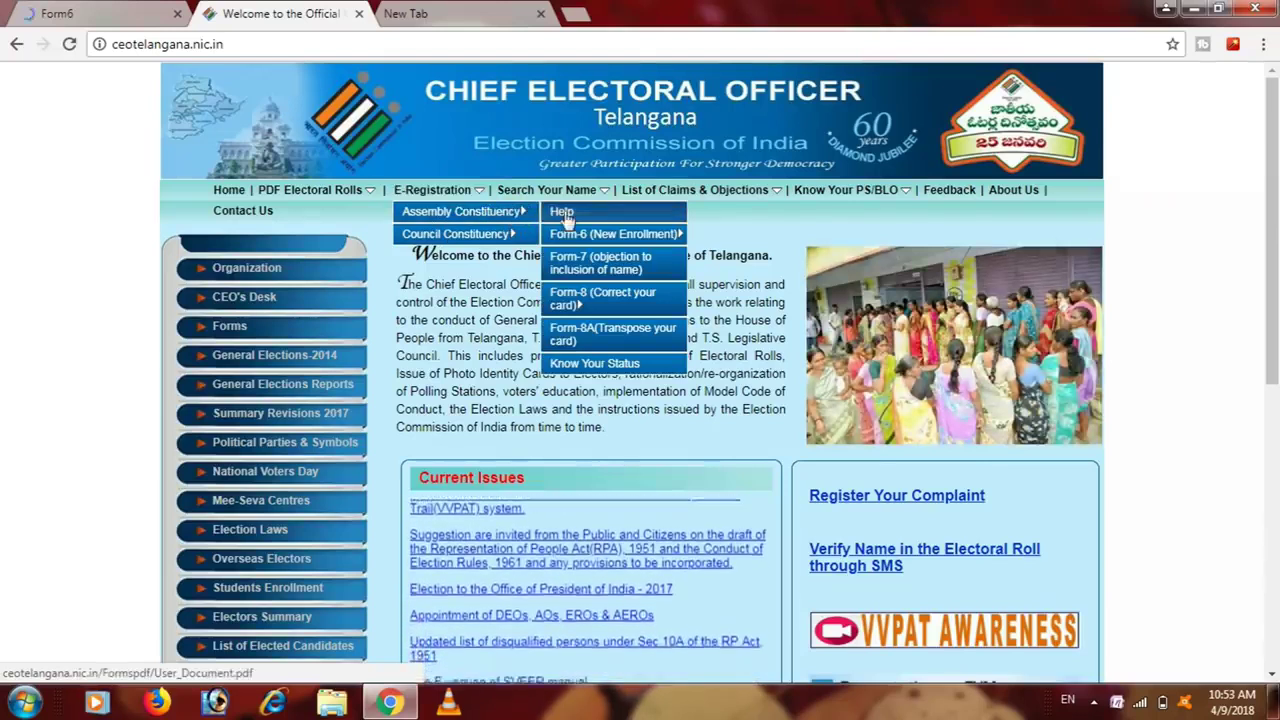
{"action": "mouse_move", "coordinate": [573, 235]}
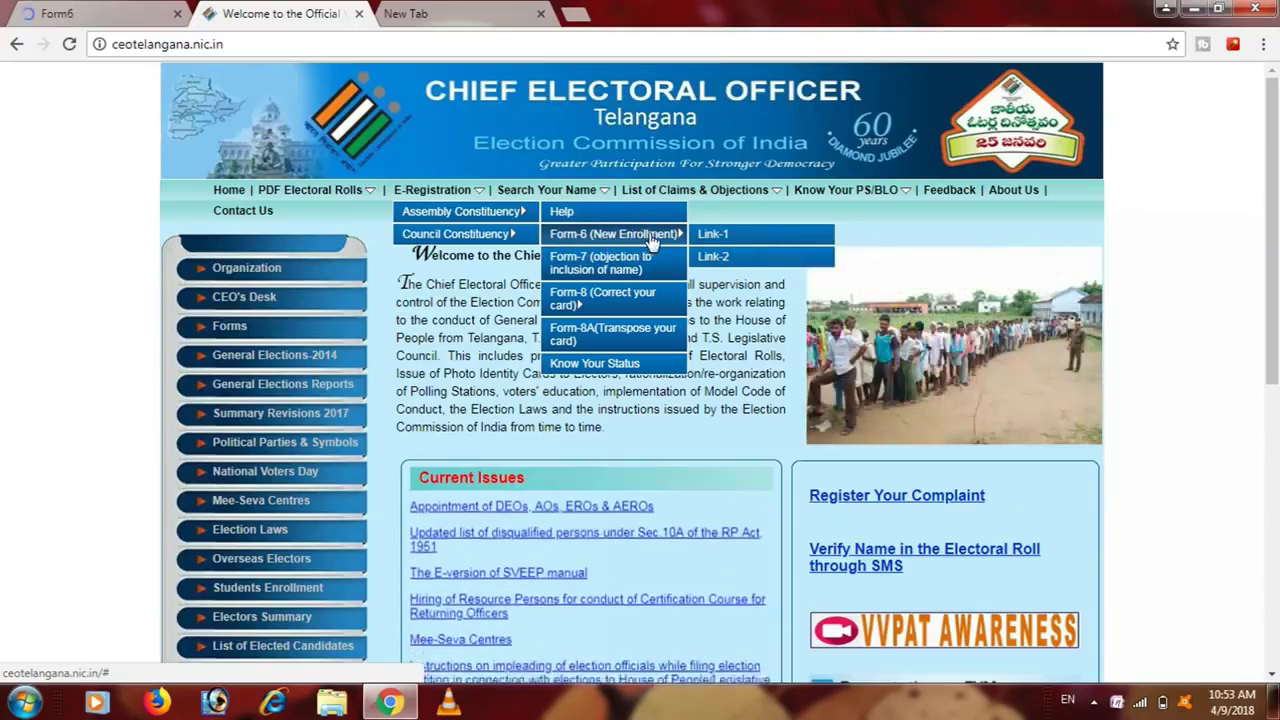
{"action": "left_click", "coordinate": [729, 240]}
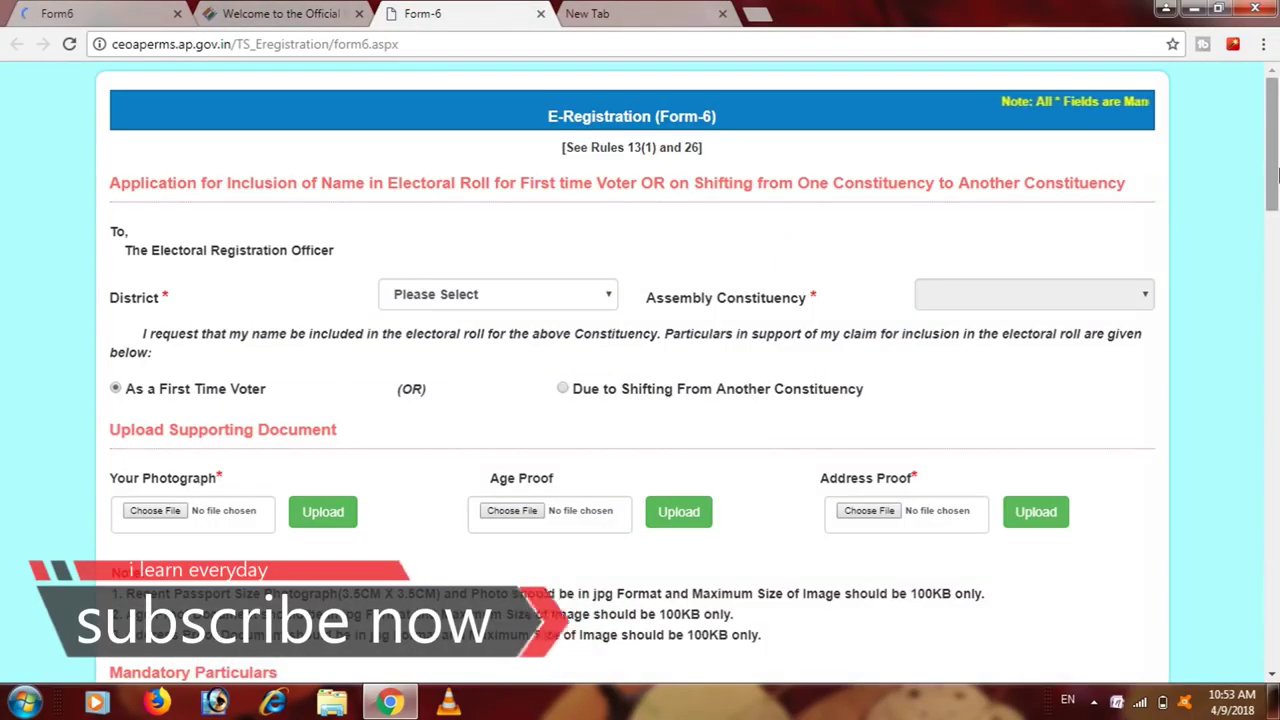
{"action": "left_click_drag", "start_coordinate": [1266, 157], "coordinate": [1274, 200]}
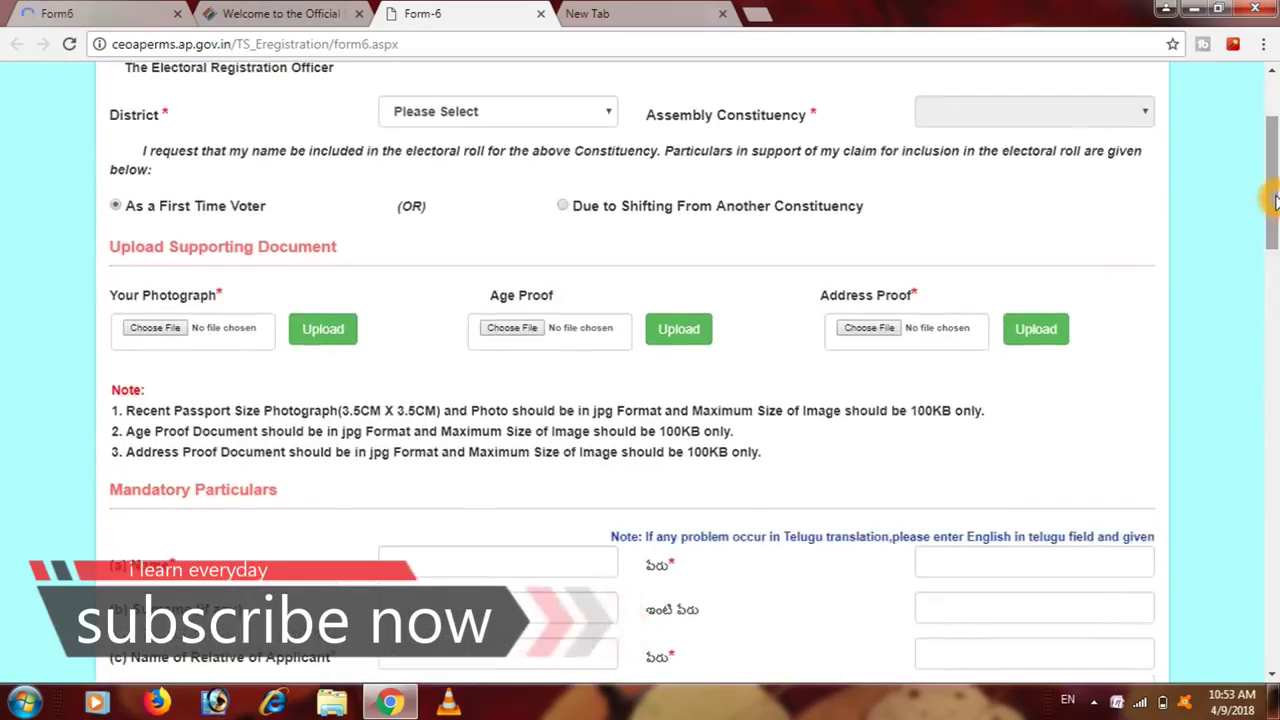
- Return to the NVSP Form 6 tab and switch the form's language from Hindi to English
{"action": "left_click", "coordinate": [270, 14]}
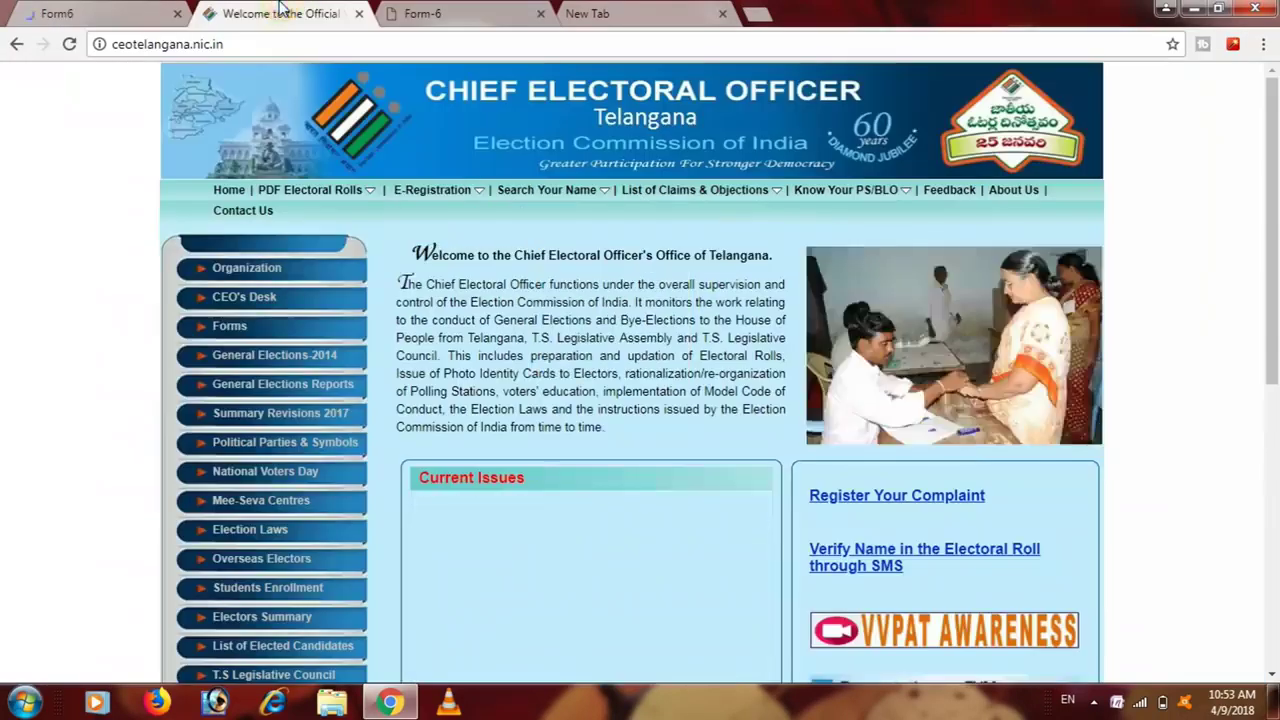
{"action": "left_click", "coordinate": [75, 14]}
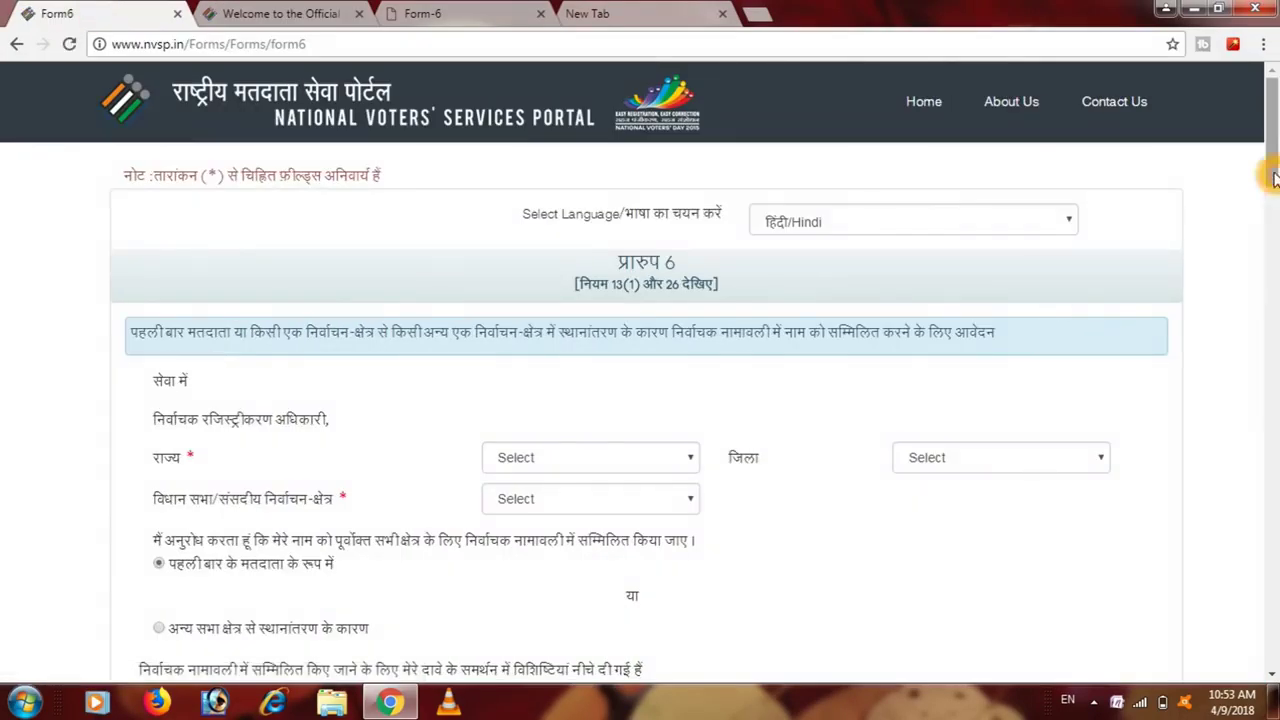
{"action": "mouse_move", "coordinate": [1268, 140]}
{"action": "left_mouse_down"}
{"action": "mouse_move", "coordinate": [1268, 240]}
{"action": "mouse_move", "coordinate": [1262, 140]}
{"action": "left_mouse_up"}
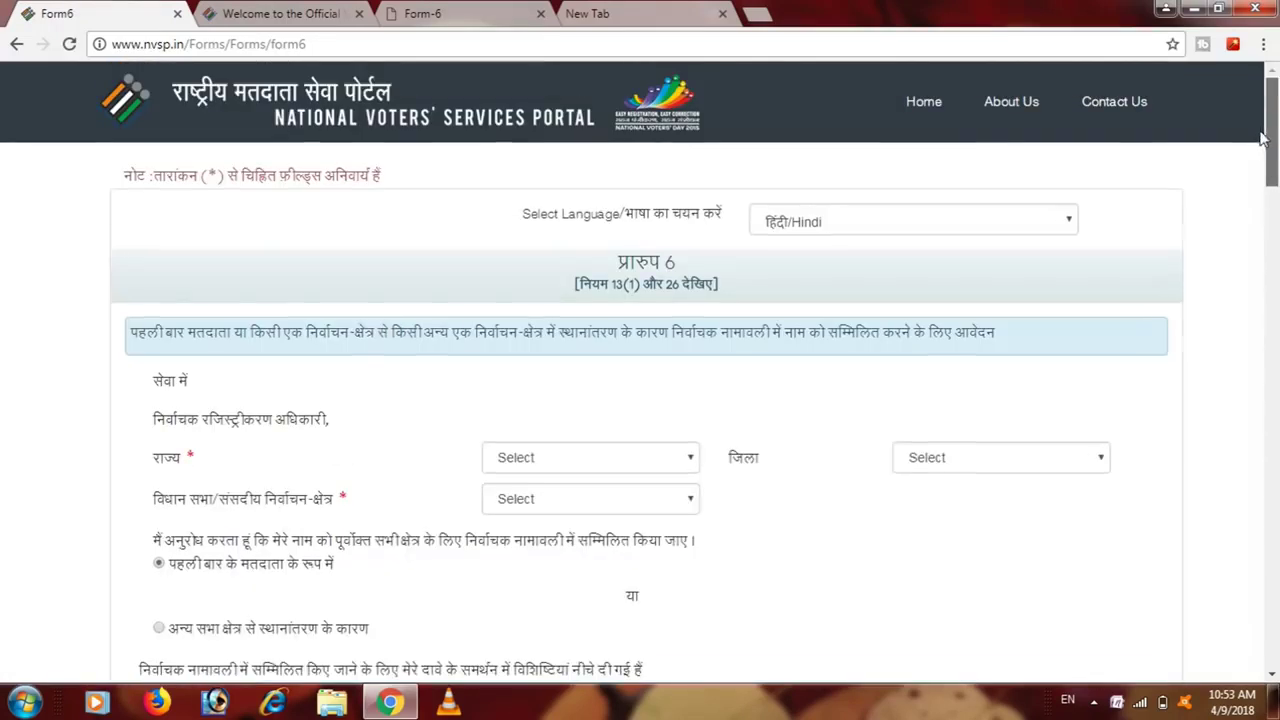
{"action": "left_click", "coordinate": [596, 145]}
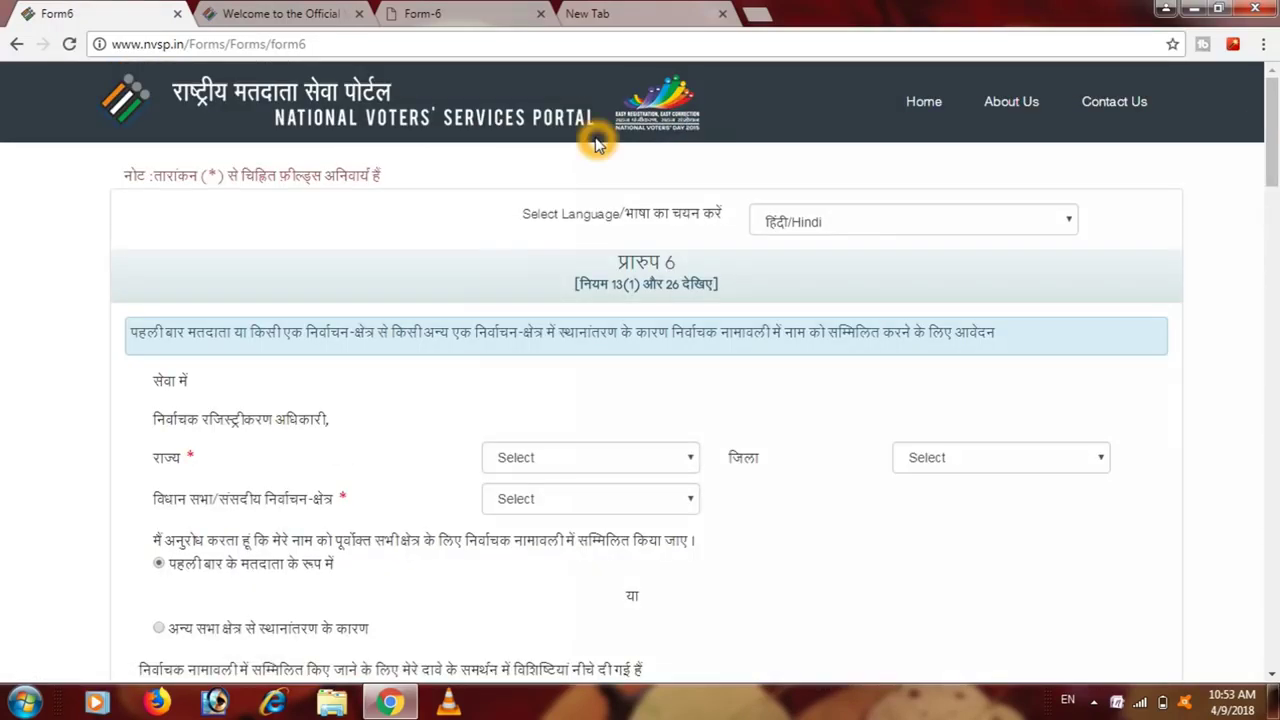
{"action": "left_click", "coordinate": [857, 231]}
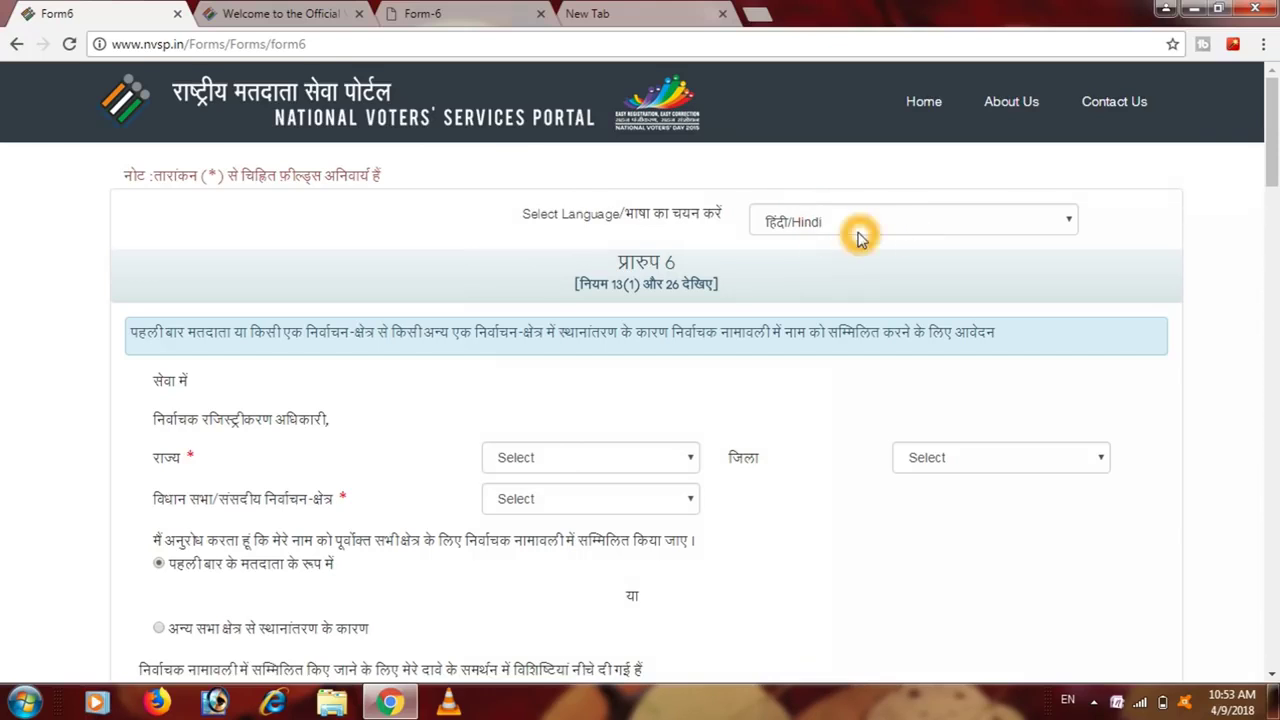
{"action": "left_click", "coordinate": [938, 222]}
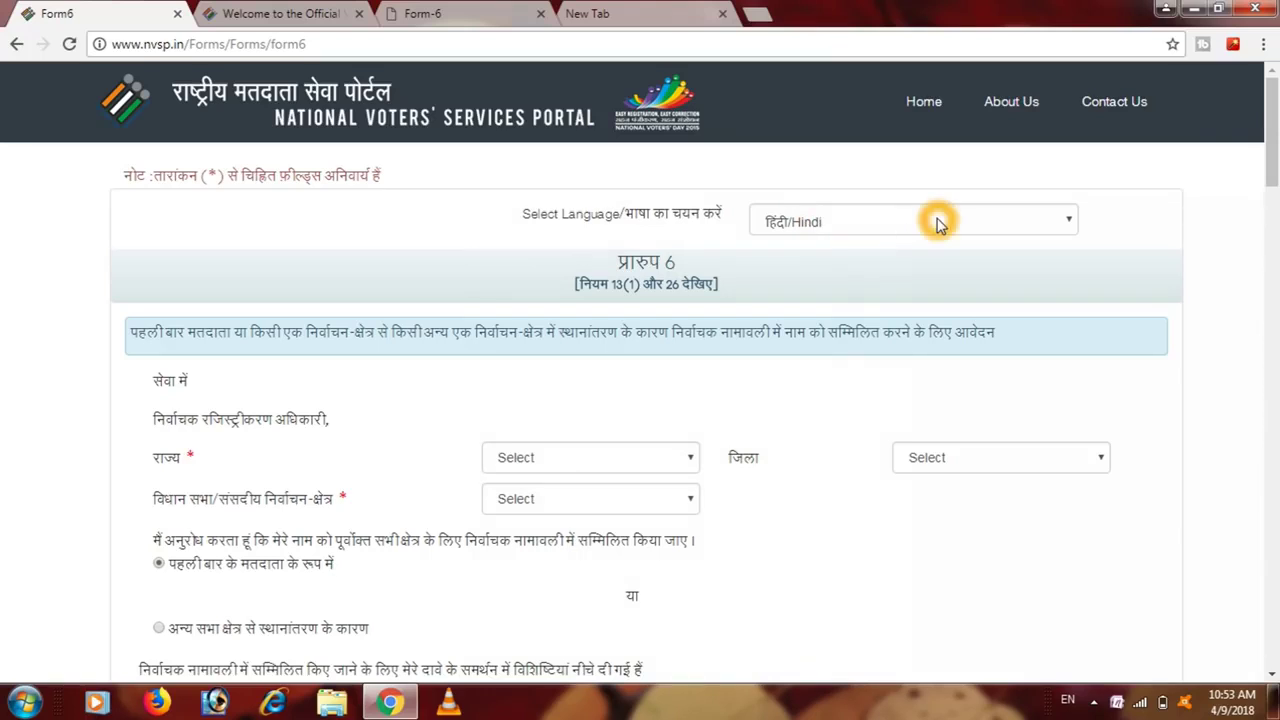
{"action": "left_click", "coordinate": [938, 222]}
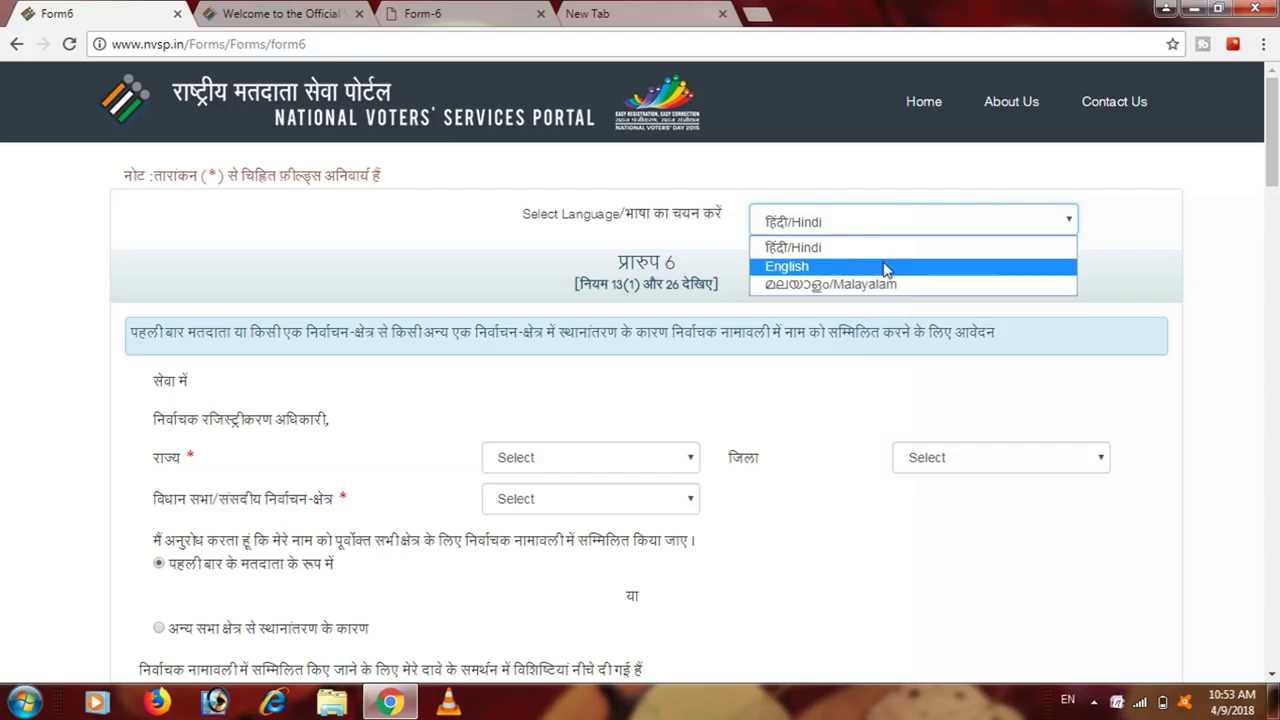
{"action": "left_click", "coordinate": [884, 267]}
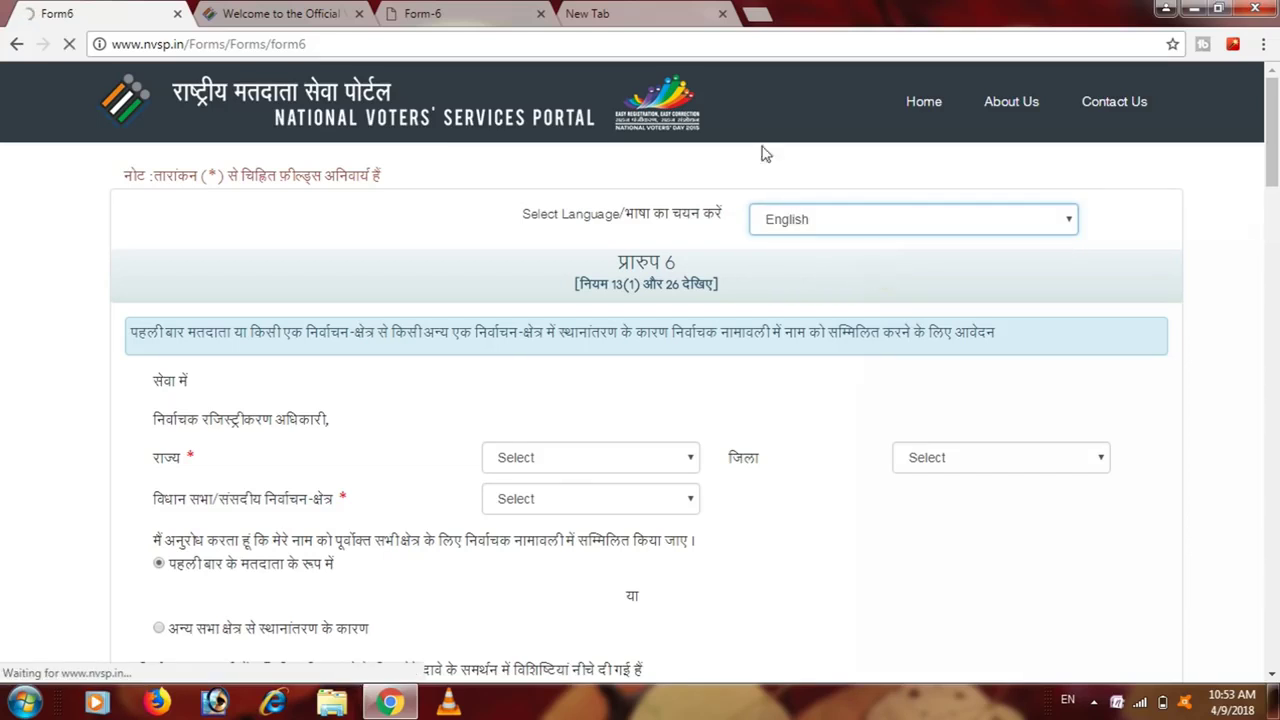
{"action": "left_click", "coordinate": [605, 181]}
{"action": "left_click", "coordinate": [559, 389]}
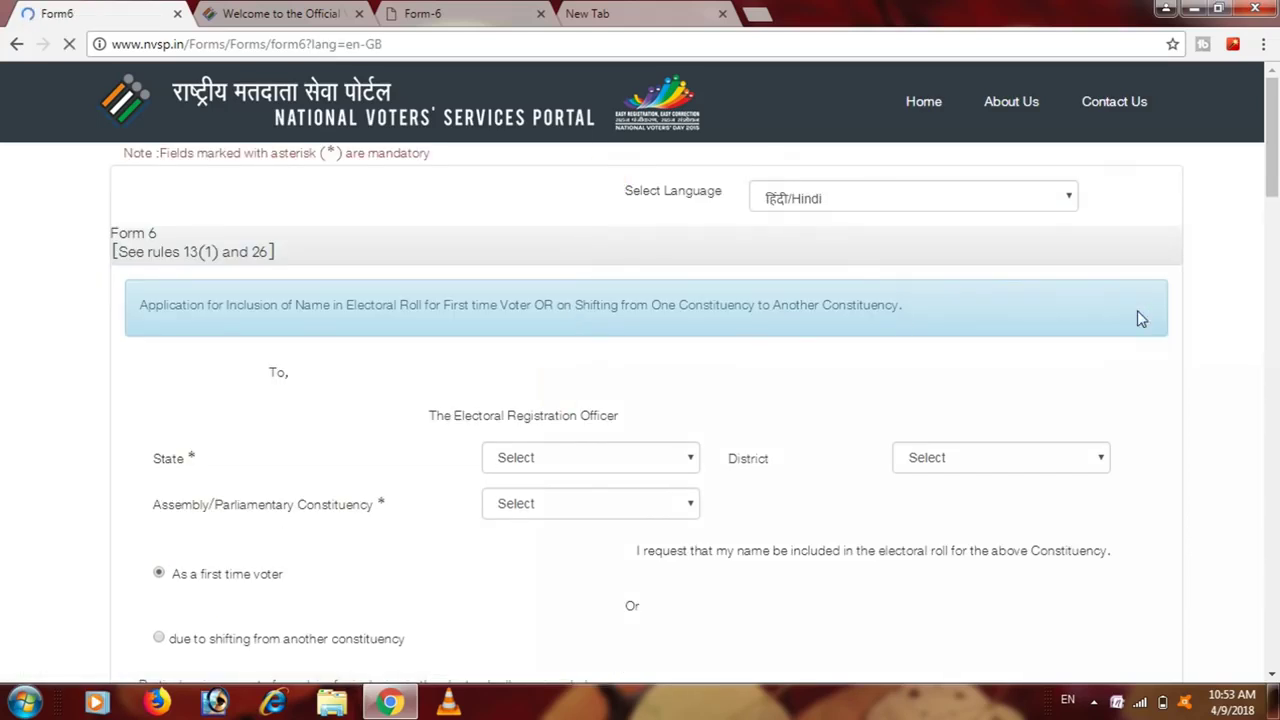
{"action": "left_click_drag", "start_coordinate": [1275, 163], "coordinate": [1275, 203]}
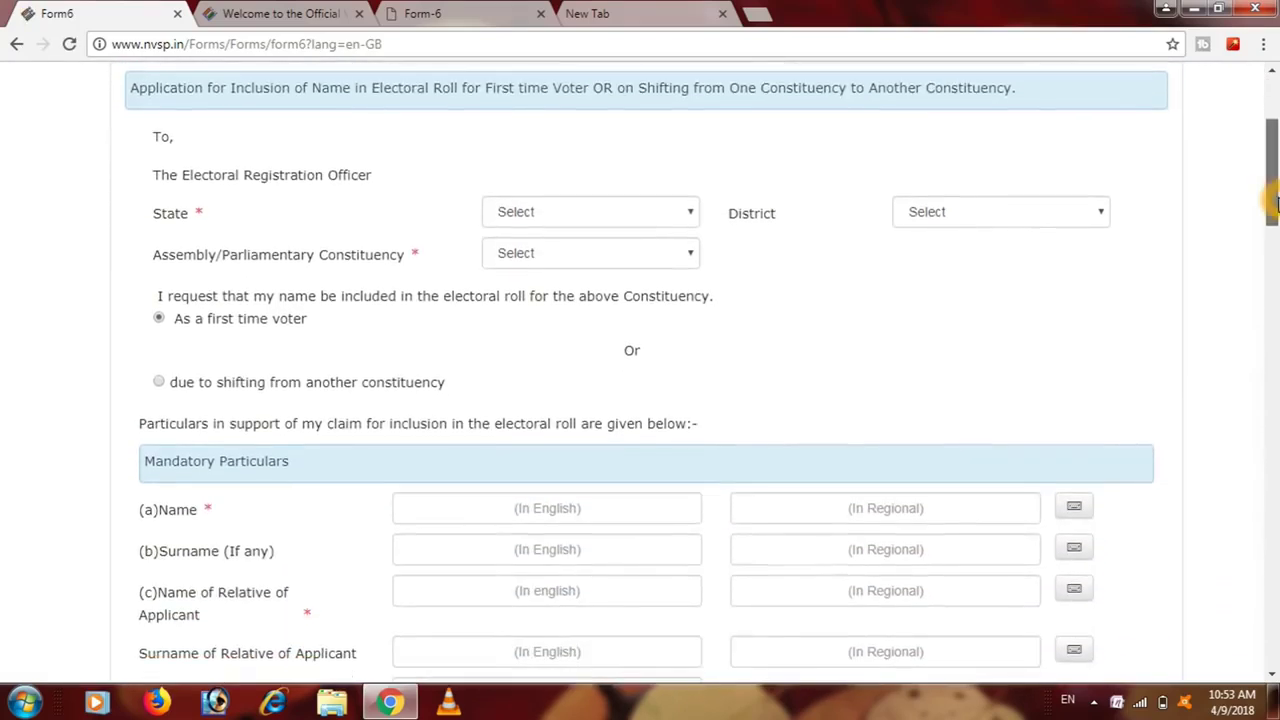
- Set the State to Telangana and the District to Khammam
{"action": "left_click", "coordinate": [383, 156]}
{"action": "left_click", "coordinate": [572, 220]}
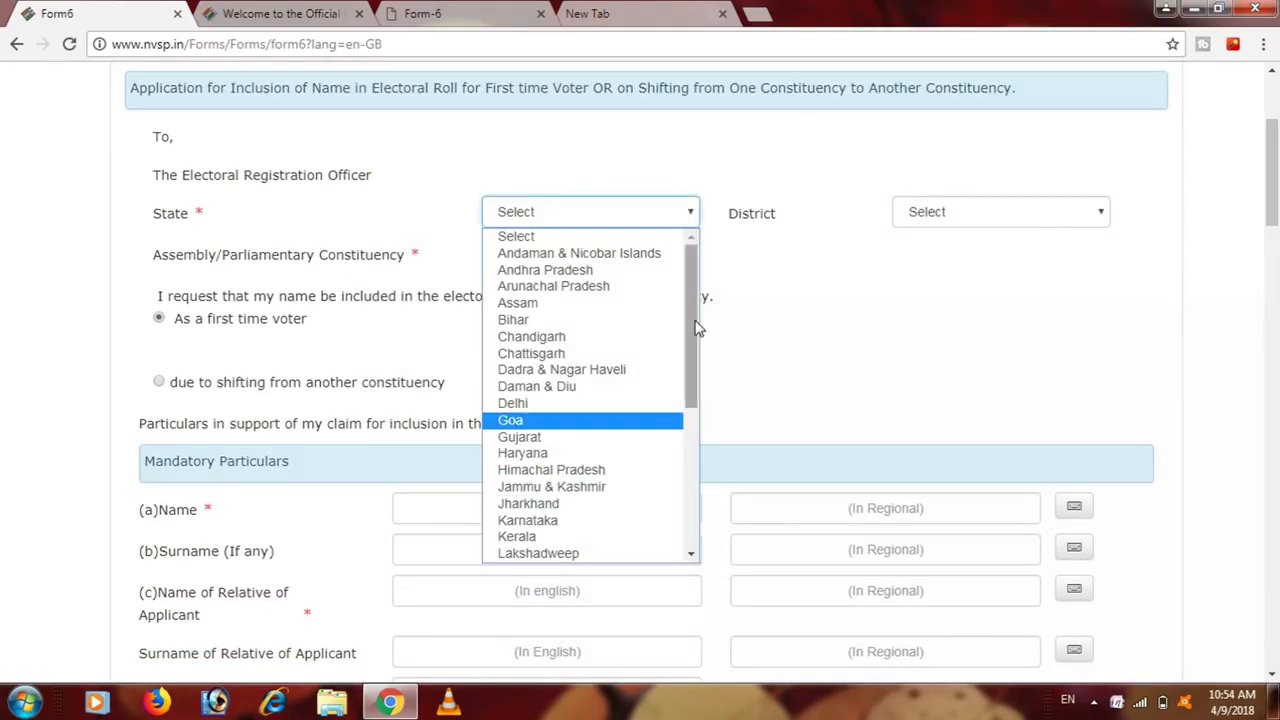
{"action": "left_click_drag", "start_coordinate": [691, 323], "coordinate": [700, 486]}
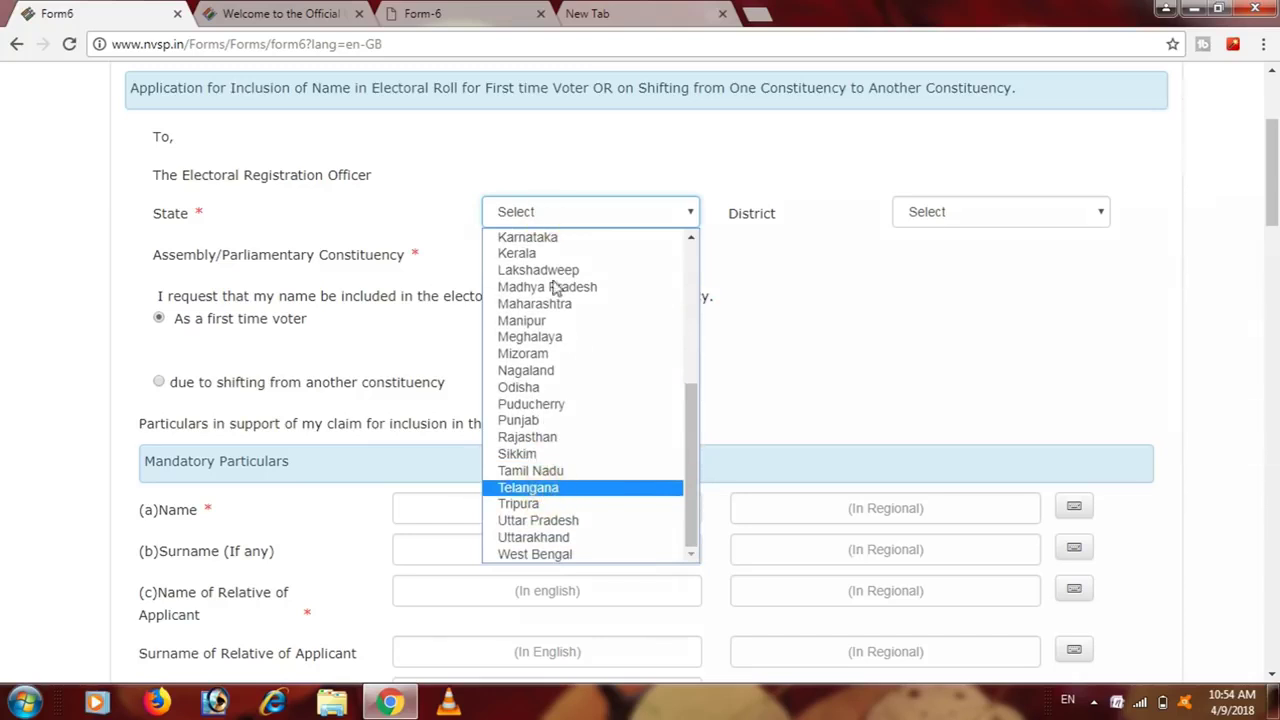
{"action": "left_click", "coordinate": [592, 484]}
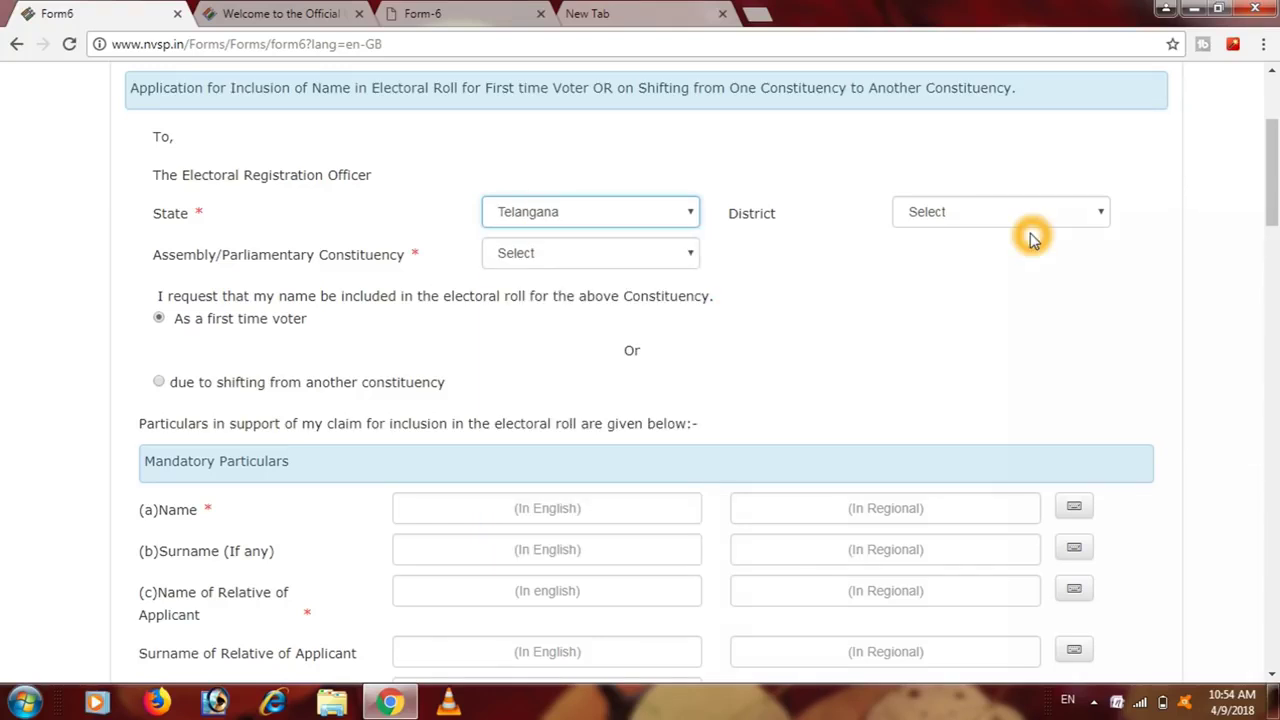
{"action": "left_click", "coordinate": [1036, 216]}
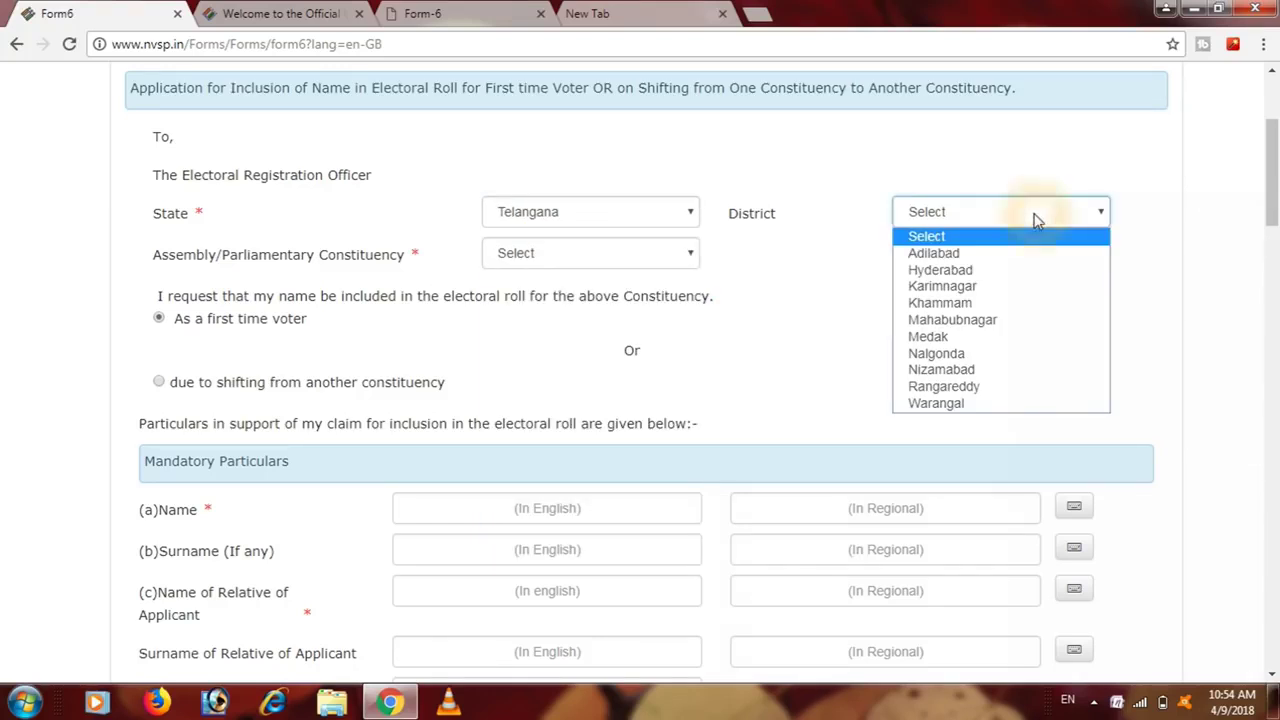
{"action": "left_click", "coordinate": [1024, 304]}
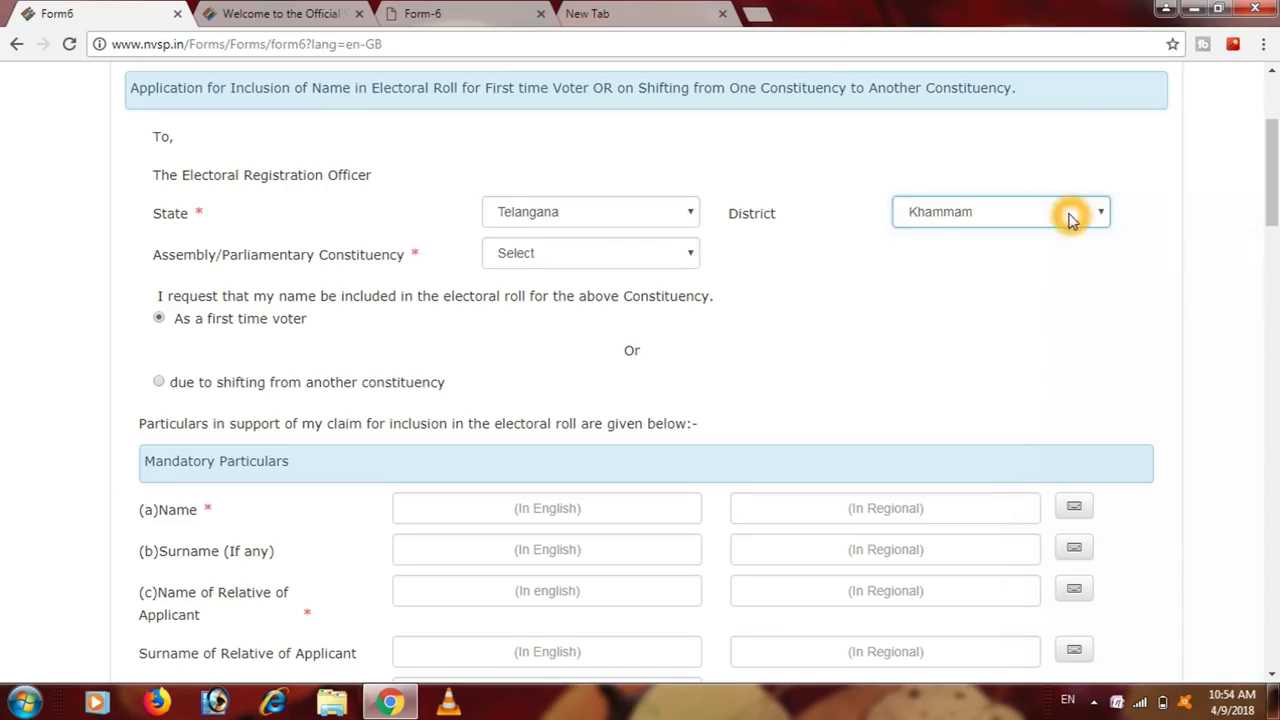
{"action": "left_click", "coordinate": [1069, 213]}
{"action": "left_click", "coordinate": [1024, 308]}
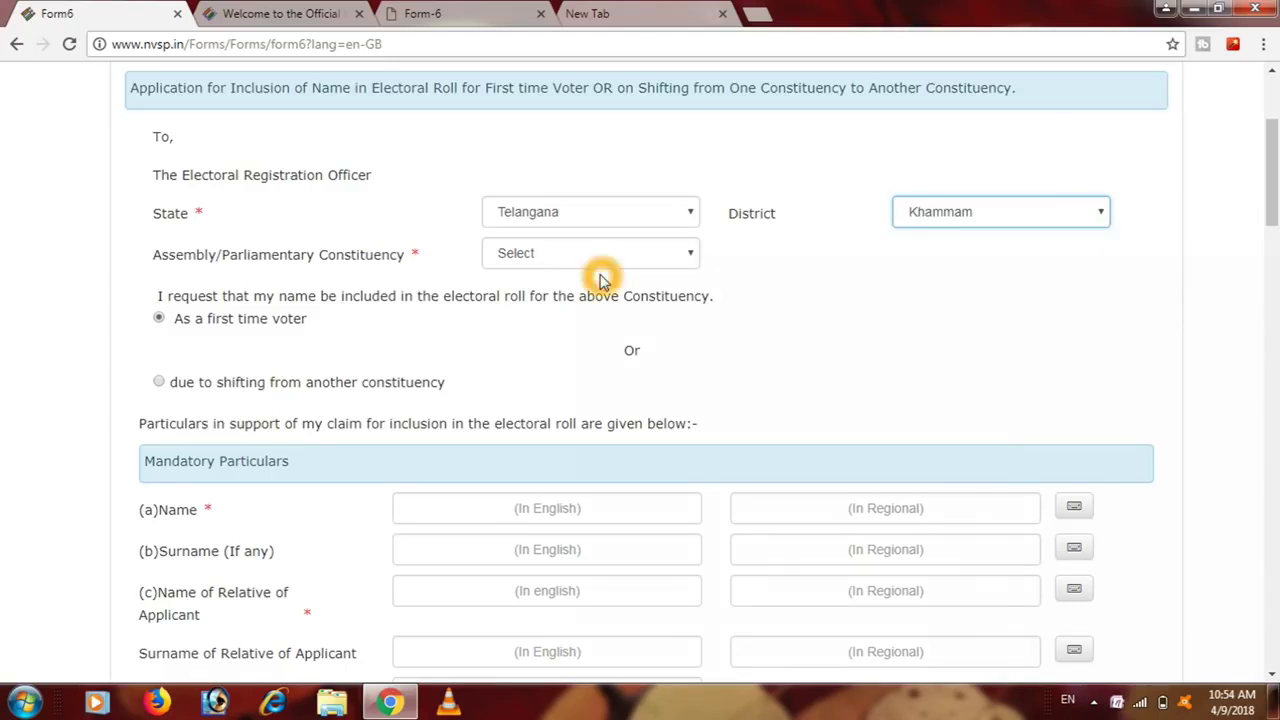
- Choose Bhadrachalam (ST) as the constituency and select applying as a first time voter
{"action": "left_click", "coordinate": [508, 268]}
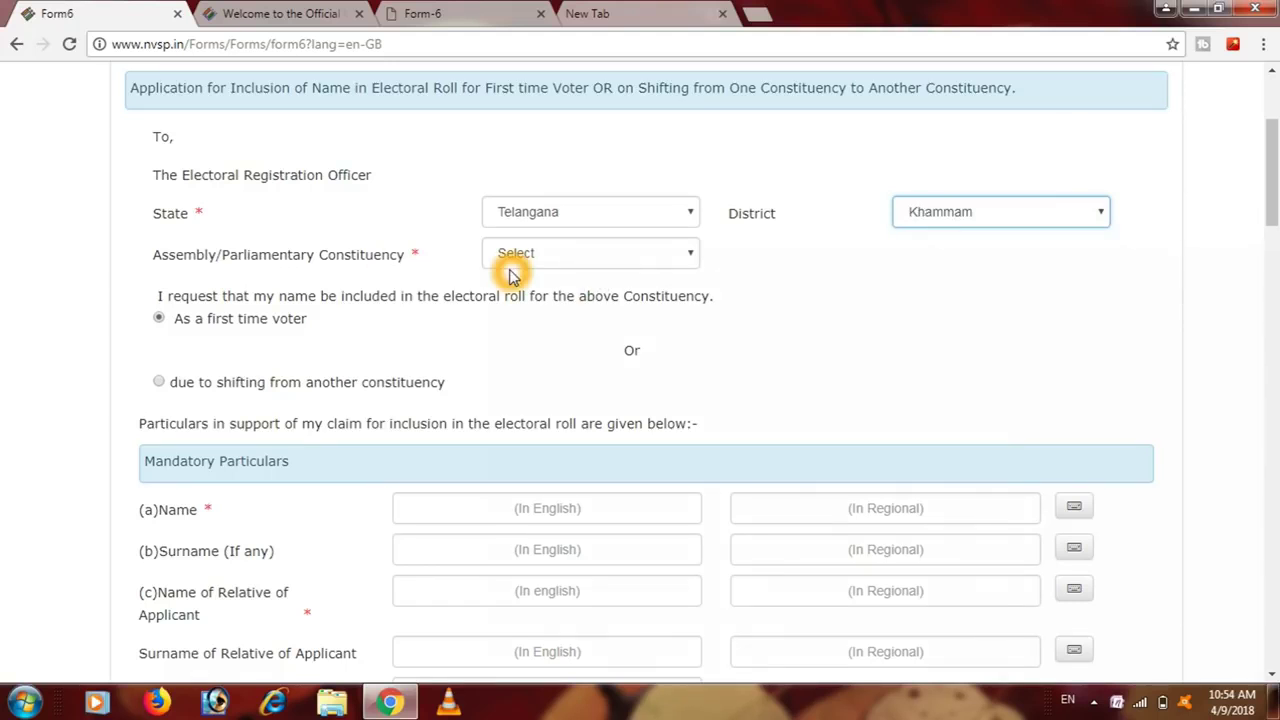
{"action": "left_click", "coordinate": [591, 262]}
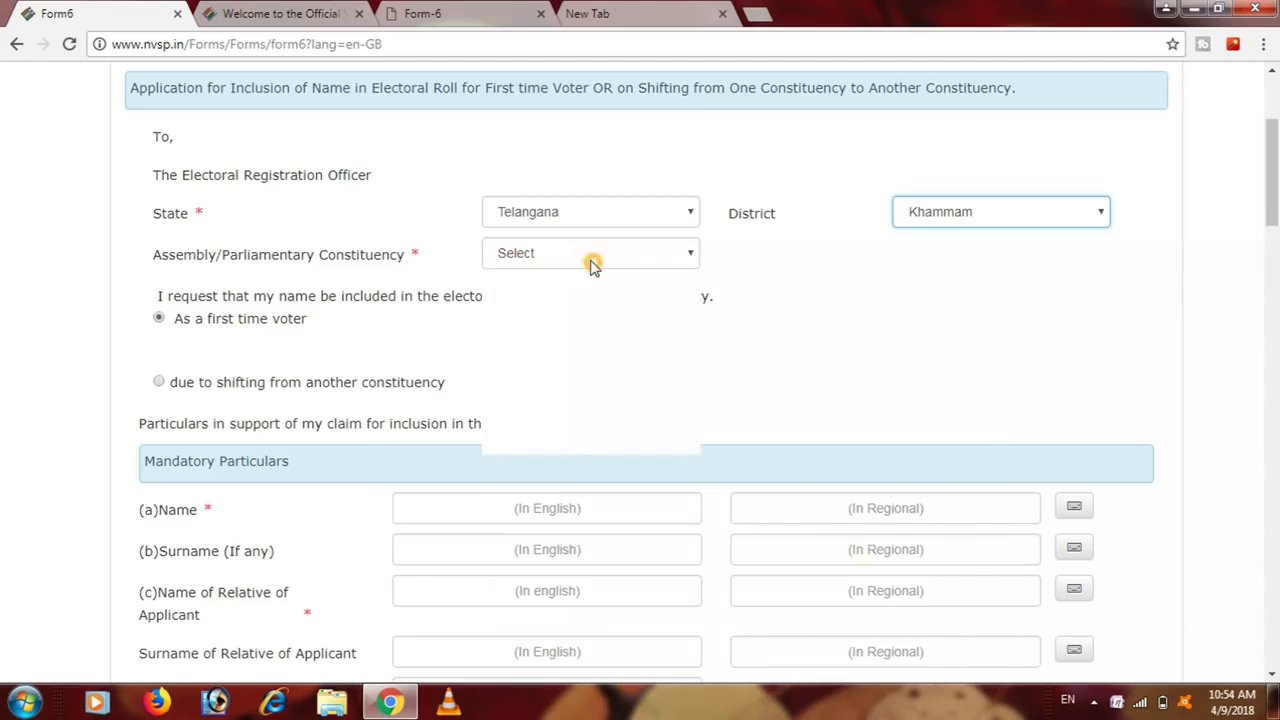
{"action": "left_click", "coordinate": [572, 446]}
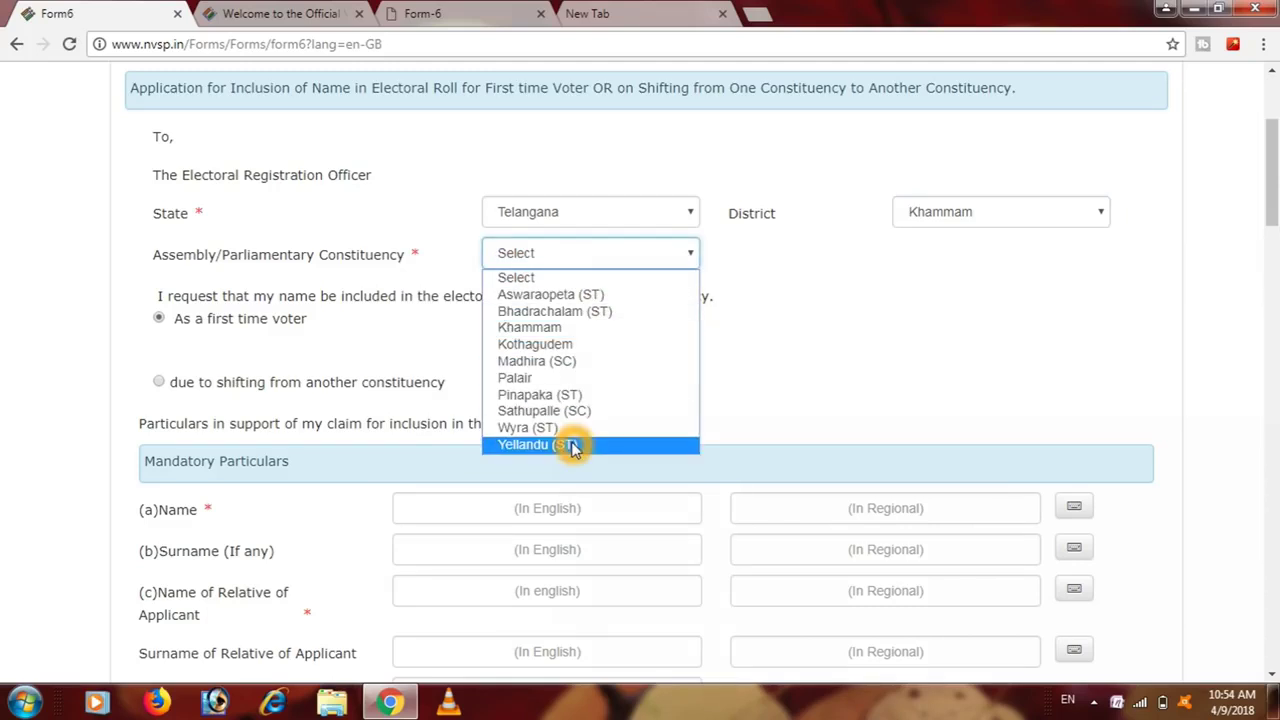
{"action": "left_click", "coordinate": [593, 313]}
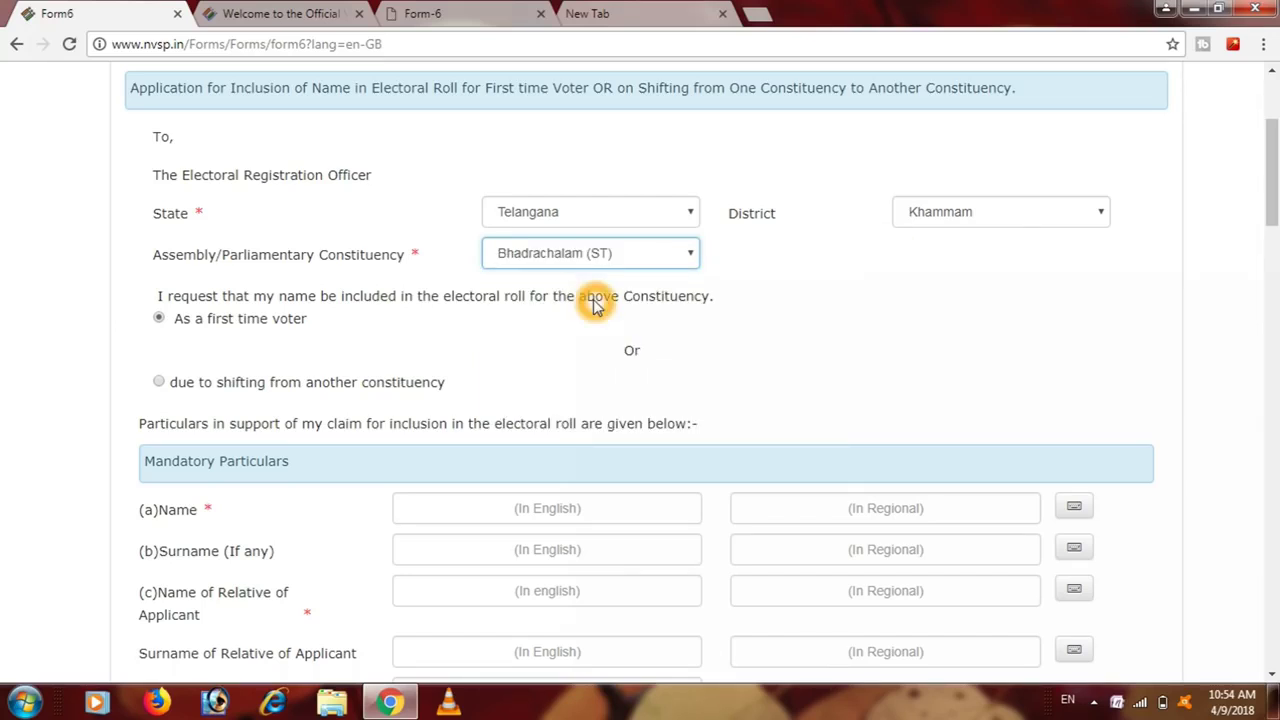
{"action": "left_click", "coordinate": [298, 318]}
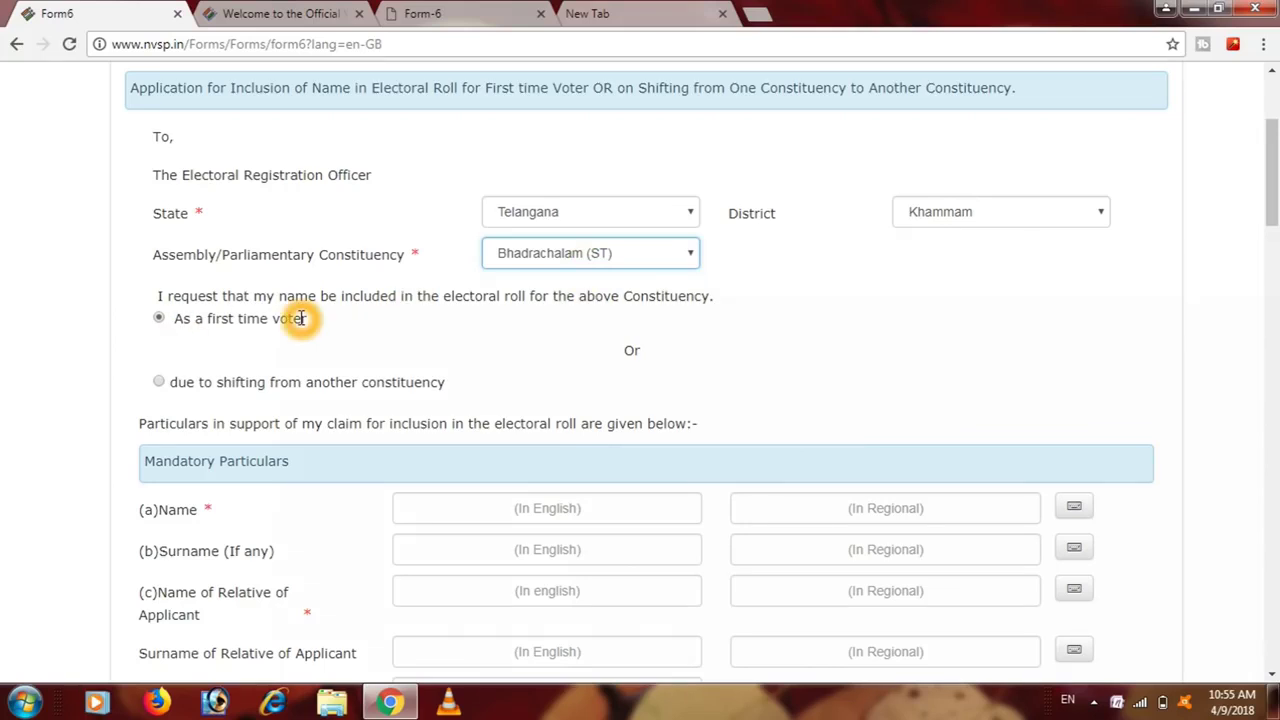
{"action": "left_click", "coordinate": [400, 344]}
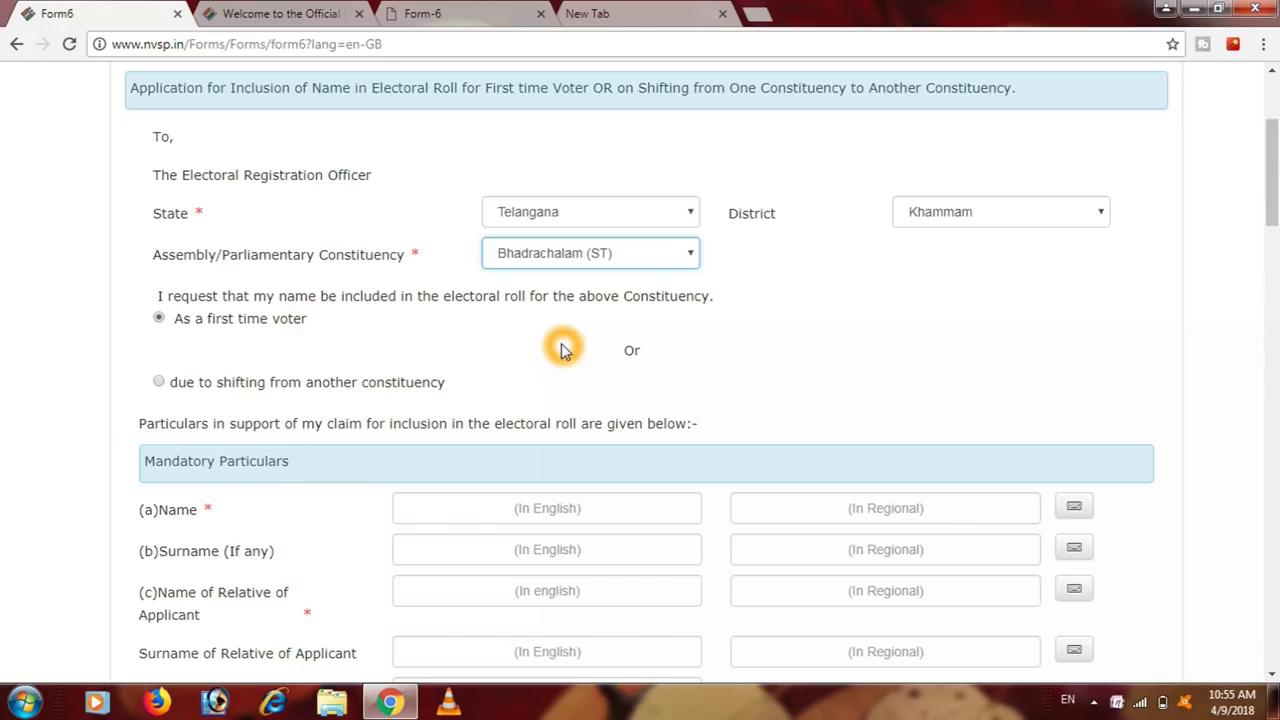
{"action": "left_click", "coordinate": [215, 316]}
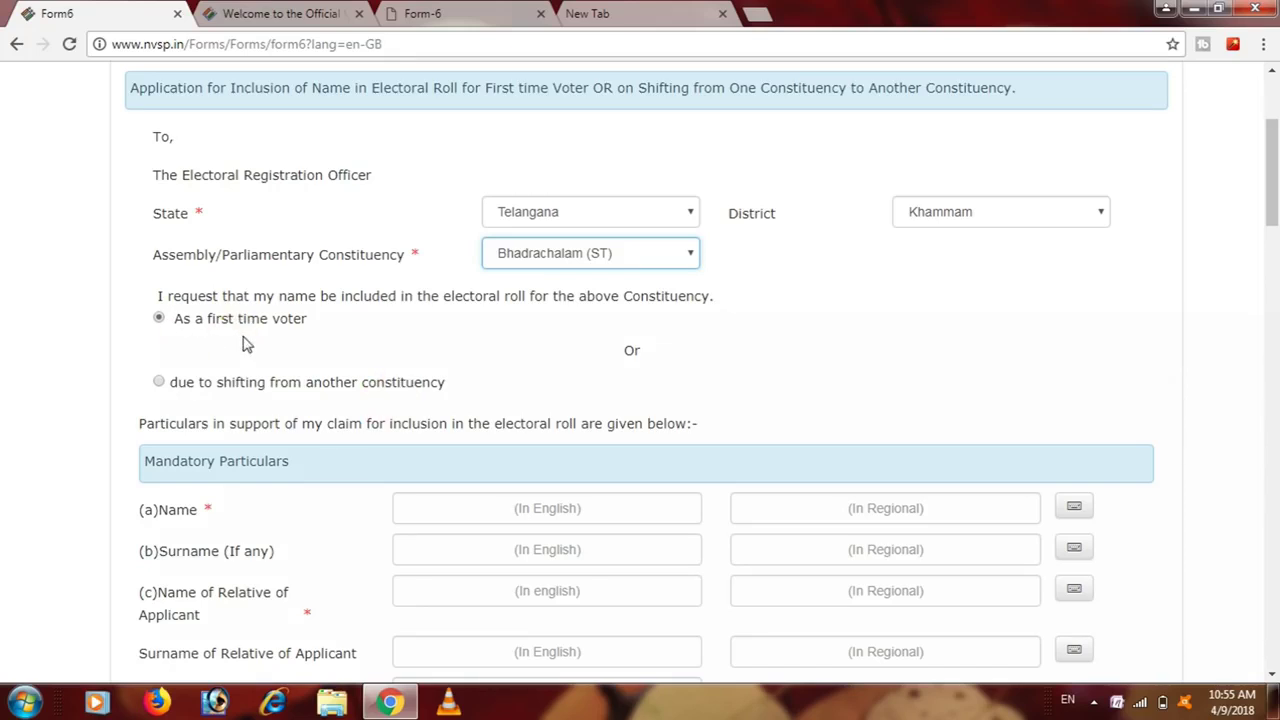
- Confirm the first-time voter option and enter the applicant's given name in English
{"action": "left_click", "coordinate": [158, 319]}
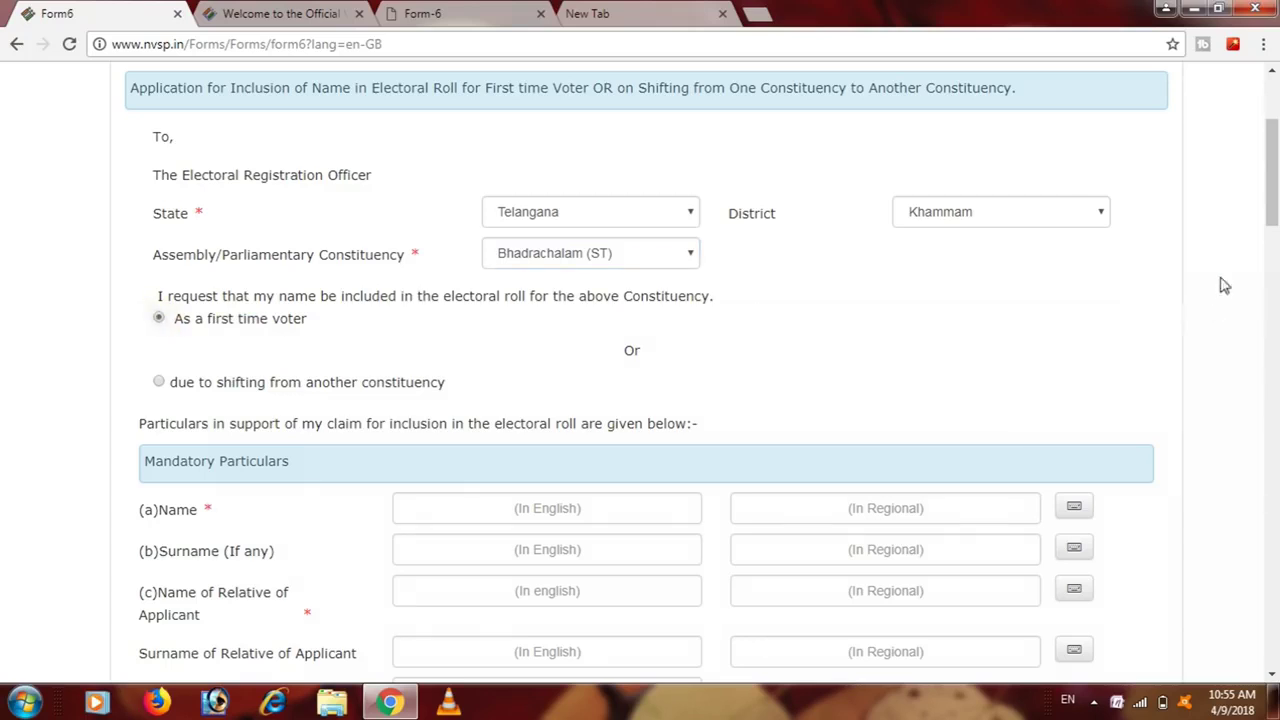
{"action": "left_click_drag", "start_coordinate": [1266, 208], "coordinate": [1266, 271]}
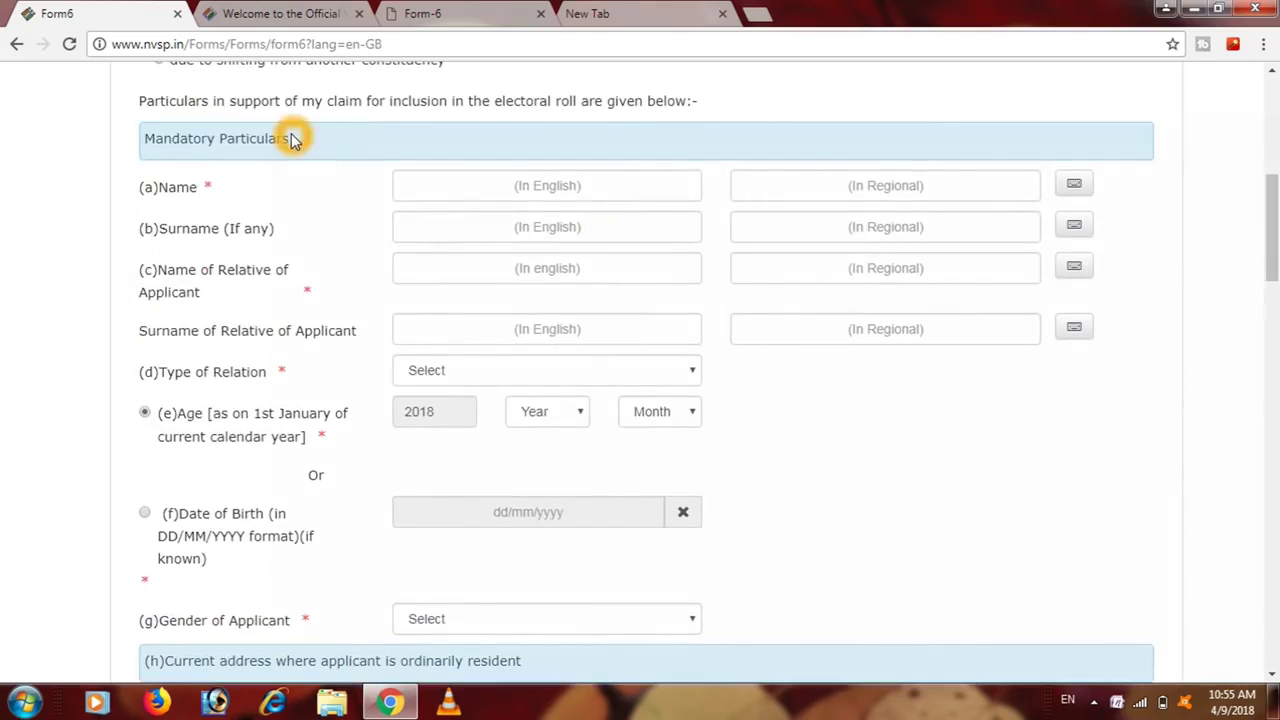
{"action": "left_click", "coordinate": [476, 189]}
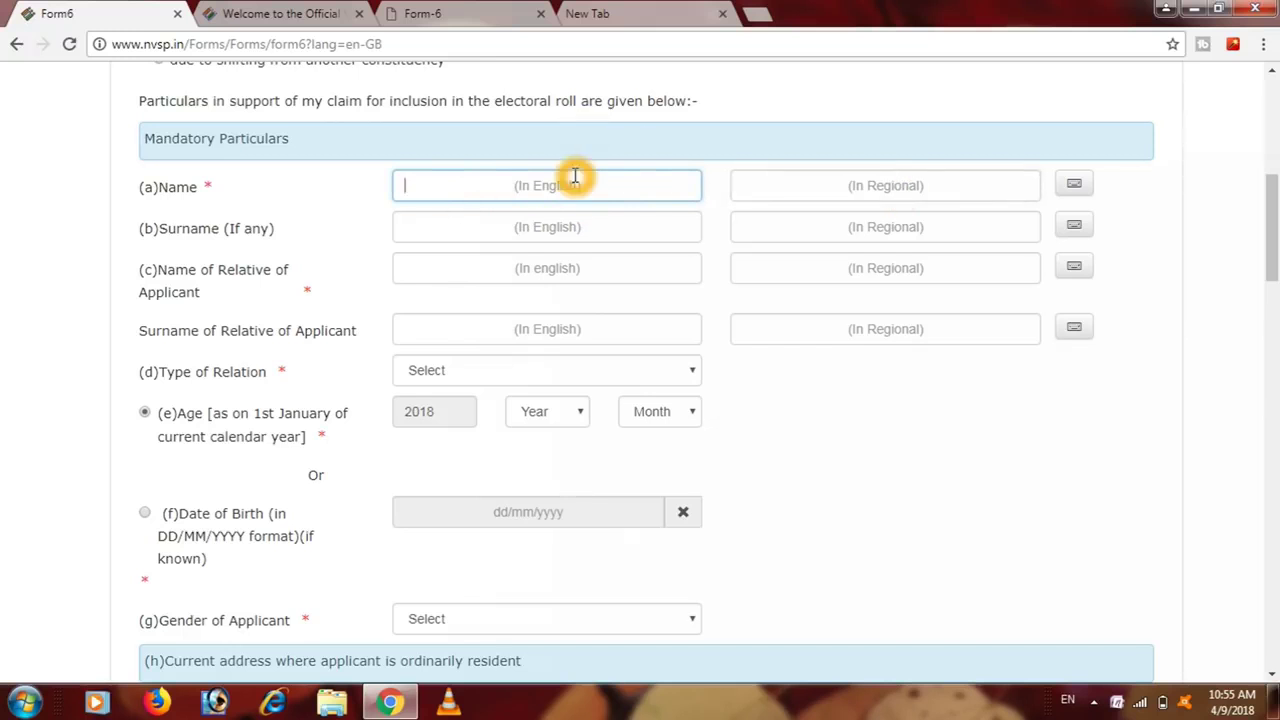
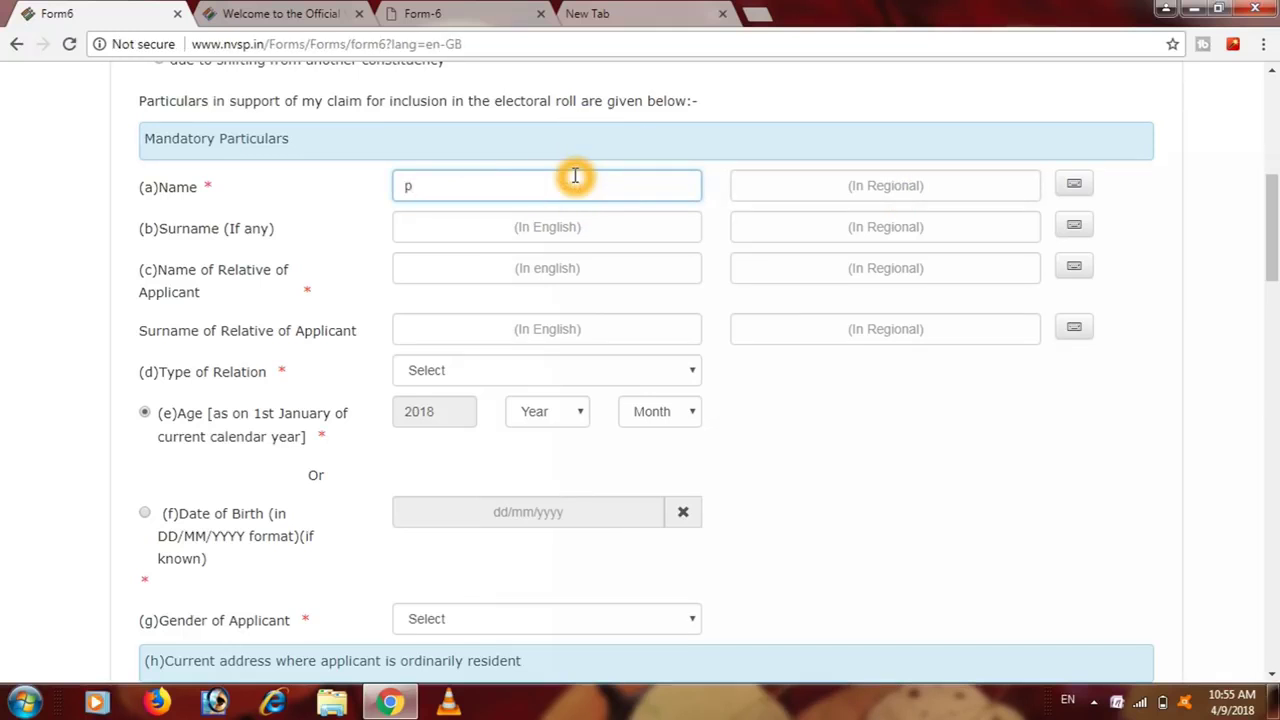
{"action": "left_click", "coordinate": [600, 234]}
{"action": "left_click", "coordinate": [606, 191]}
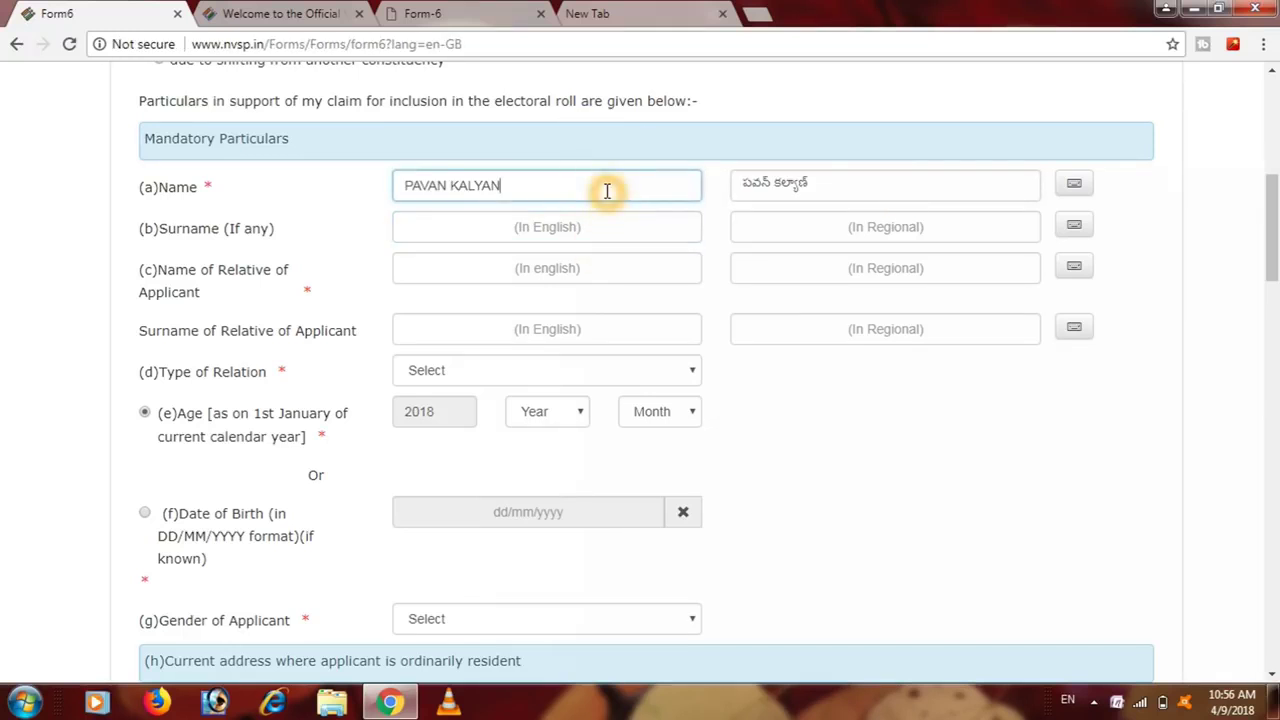
- Clear and regenerate the Telugu Regional version of the applicant's name
{"action": "left_click", "coordinate": [797, 191]}
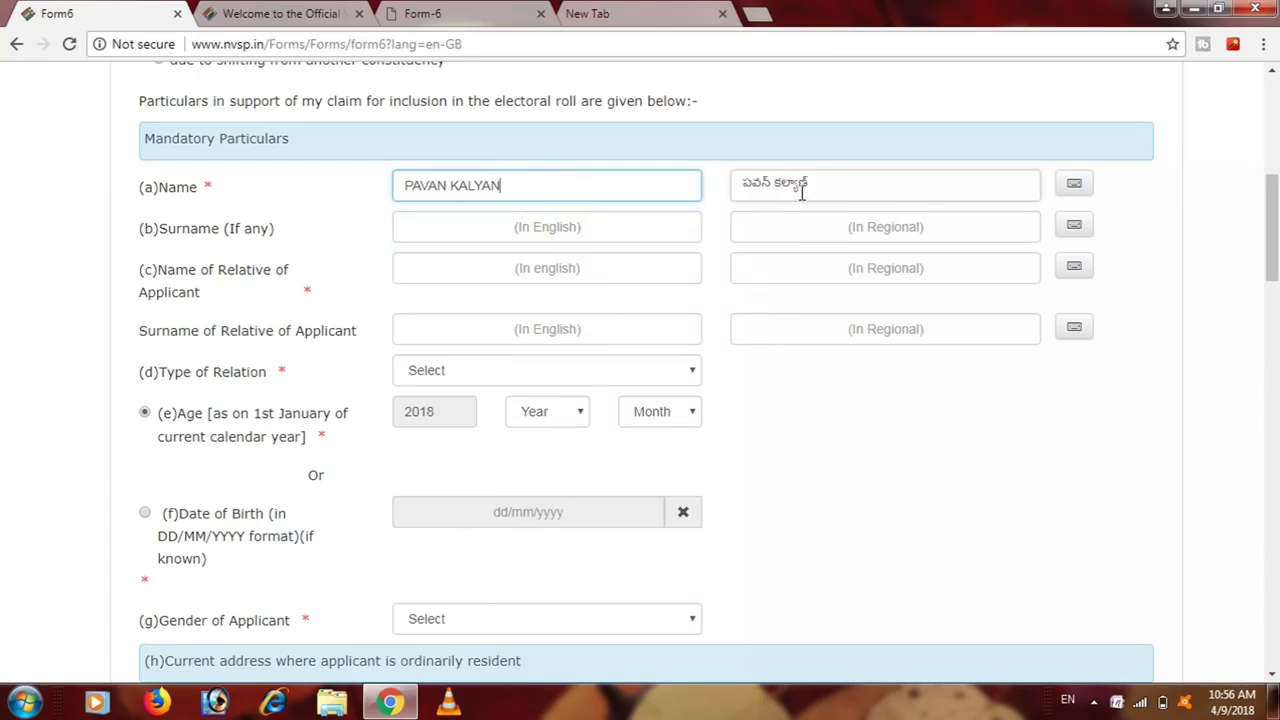
{"action": "left_click", "coordinate": [802, 192]}
{"action": "left_click", "coordinate": [796, 184]}
{"action": "key", "text": "ctrl+a"}
{"action": "key", "text": "BackSpace"}
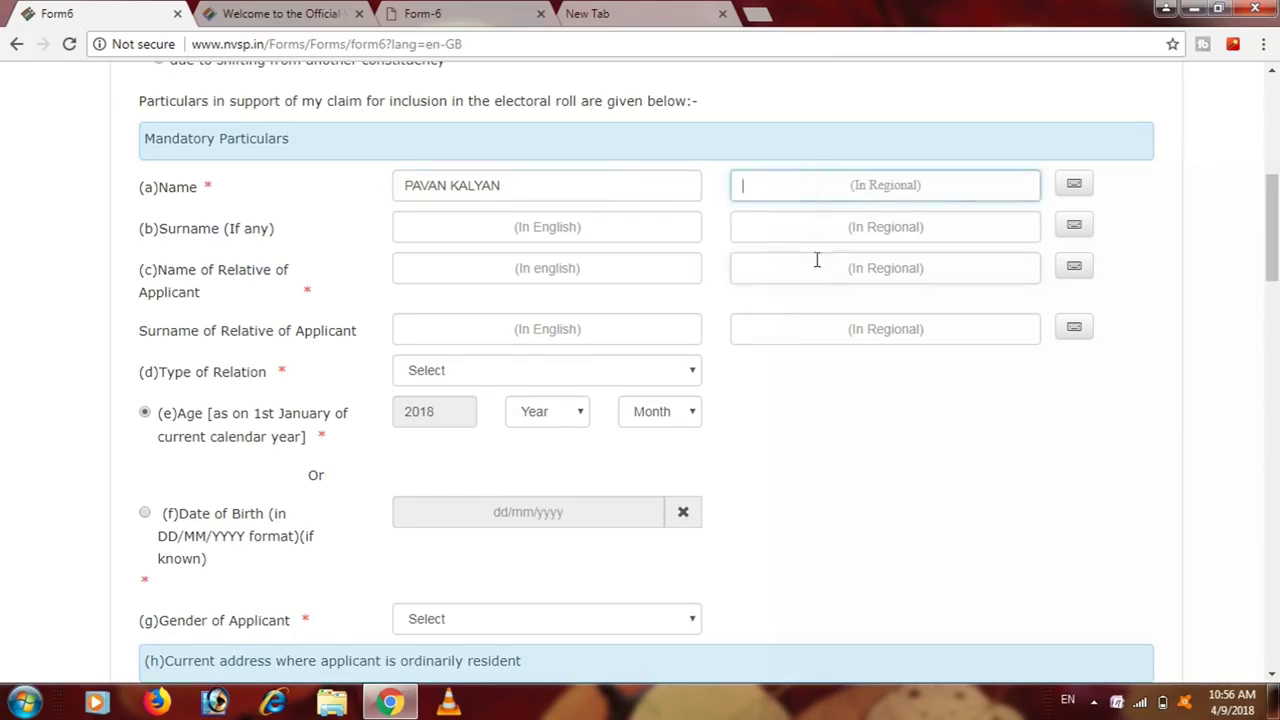
{"action": "left_click", "coordinate": [798, 202]}
{"action": "left_click", "coordinate": [680, 194]}
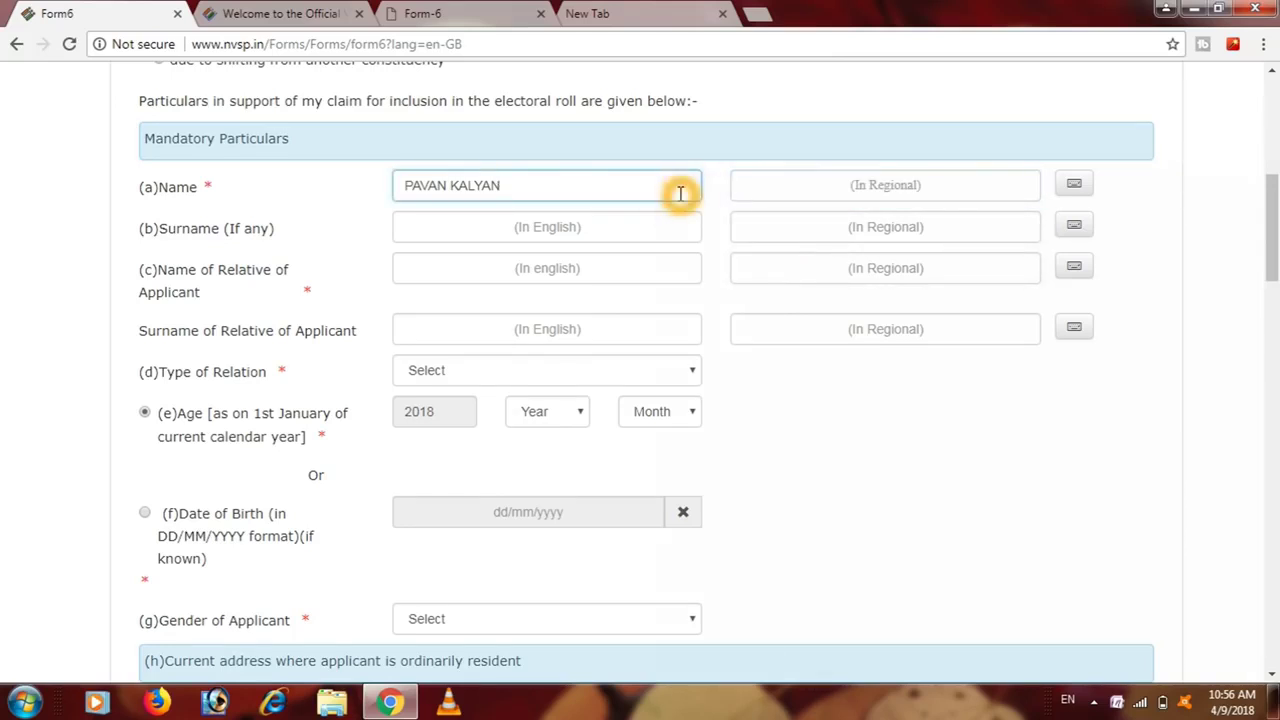
{"action": "left_click", "coordinate": [660, 216]}
{"action": "left_click", "coordinate": [652, 203]}
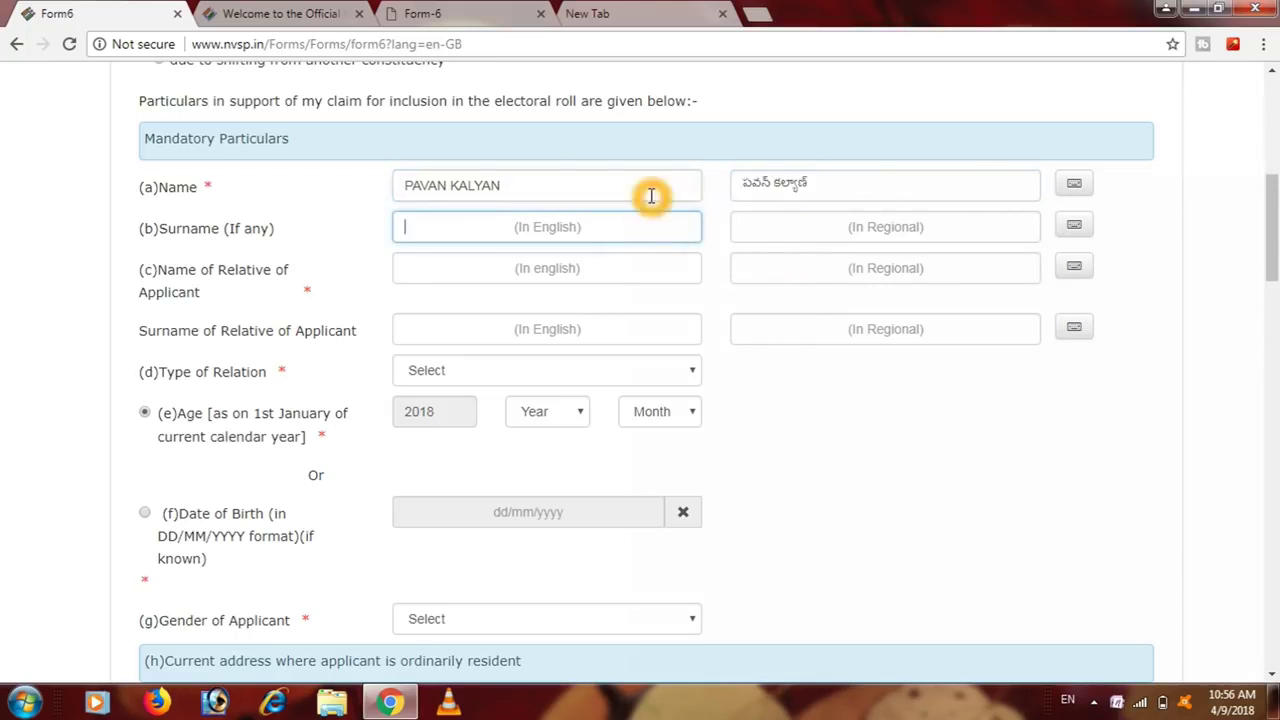
{"action": "left_click", "coordinate": [788, 185]}
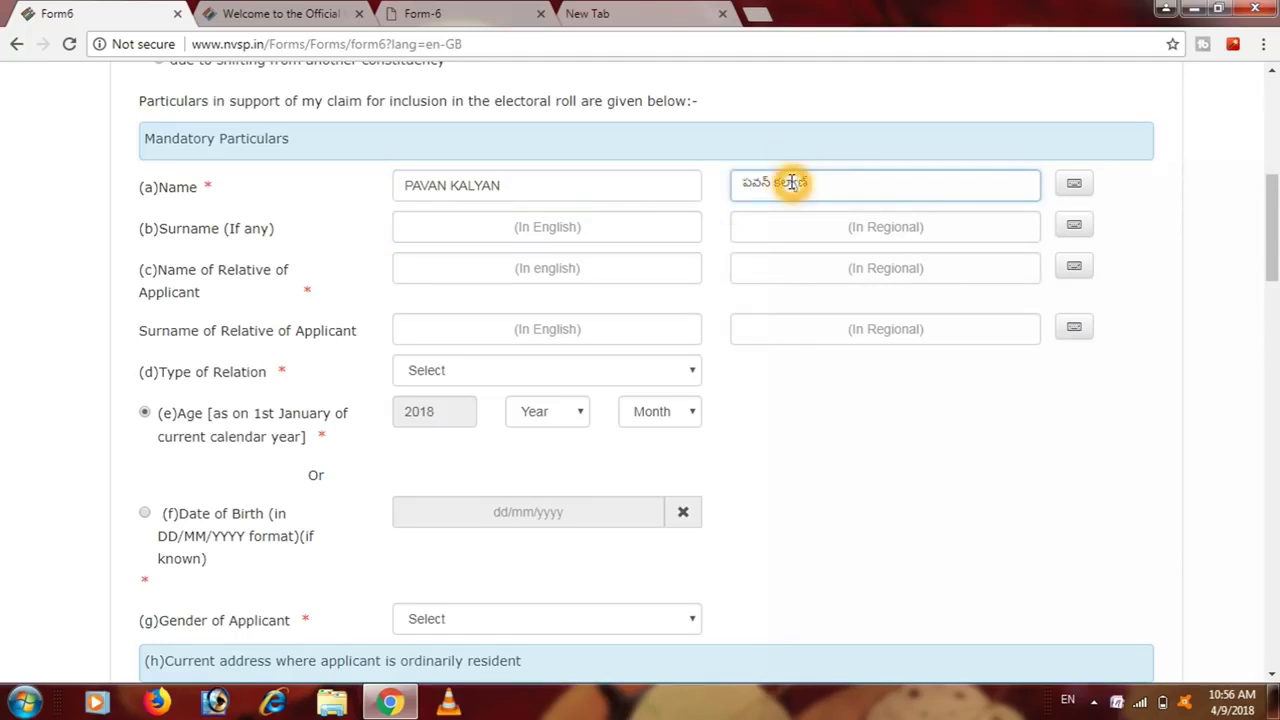
- Switch input to Telugu, correct the Regional name's second word, and enter the English surname
{"action": "left_click", "coordinate": [1068, 700]}
{"action": "left_click", "coordinate": [1087, 649]}
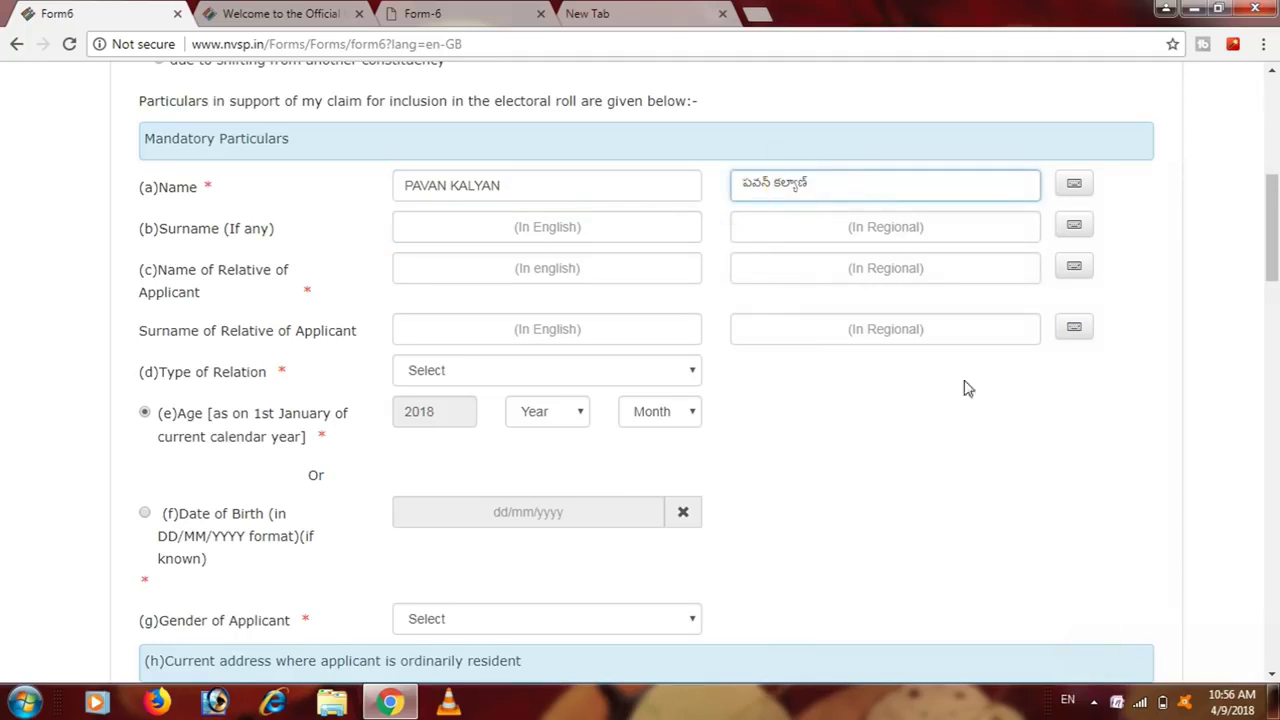
{"action": "left_click", "coordinate": [790, 183]}
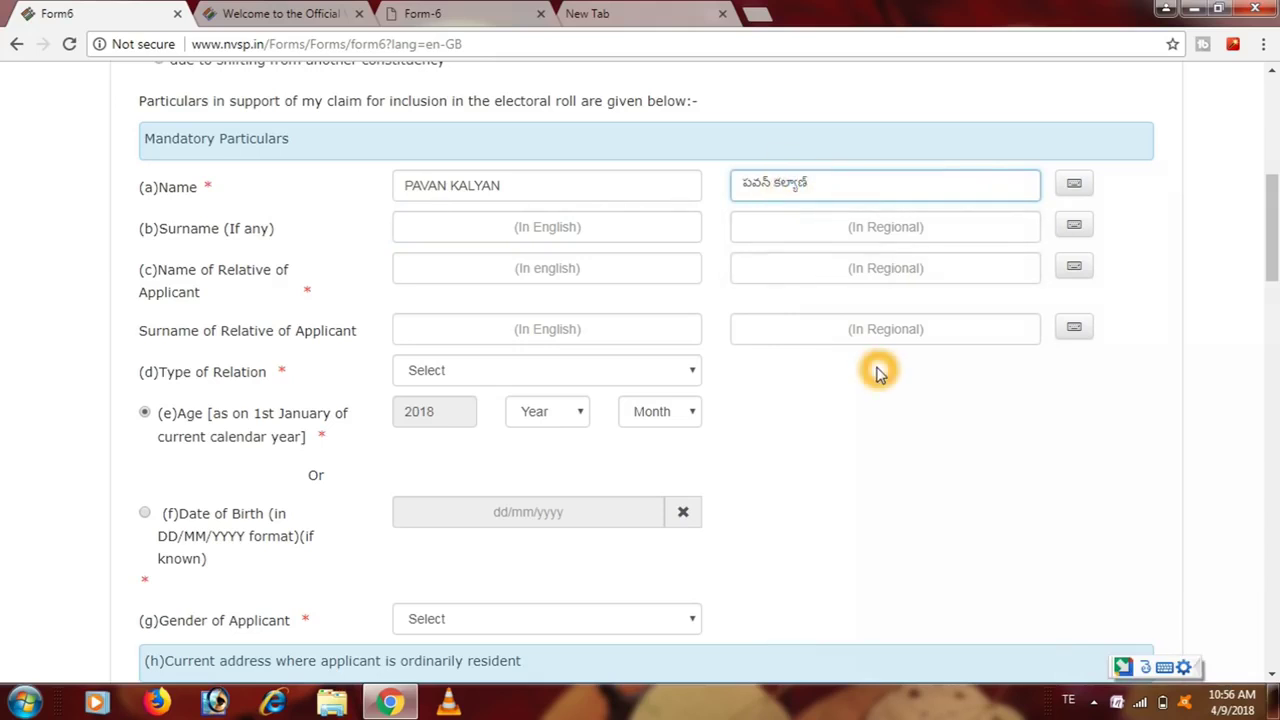
{"action": "key", "text": "BackSpace"}
{"action": "key", "text": "BackSpace"}
{"action": "key", "text": "BackSpace"}
{"action": "key", "text": "BackSpace"}
{"action": "key", "text": "BackSpace"}
{"action": "key", "text": "BackSpace"}
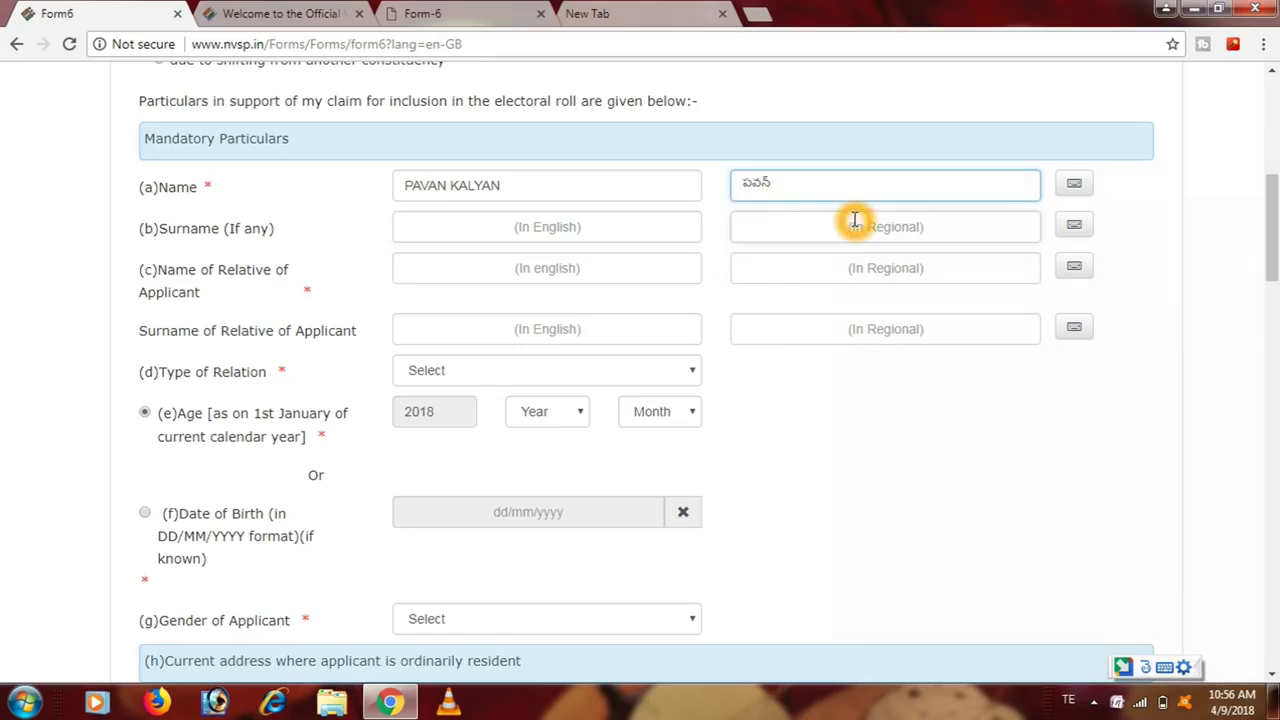
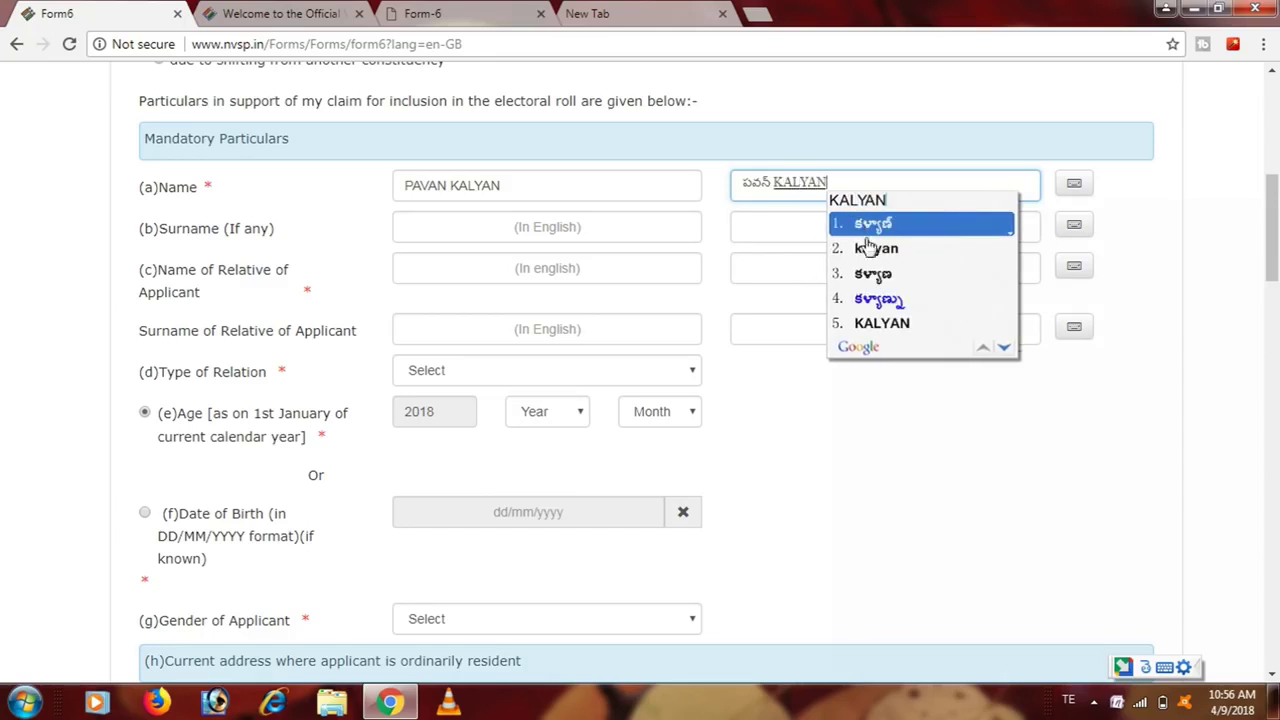
{"action": "left_click", "coordinate": [884, 225]}
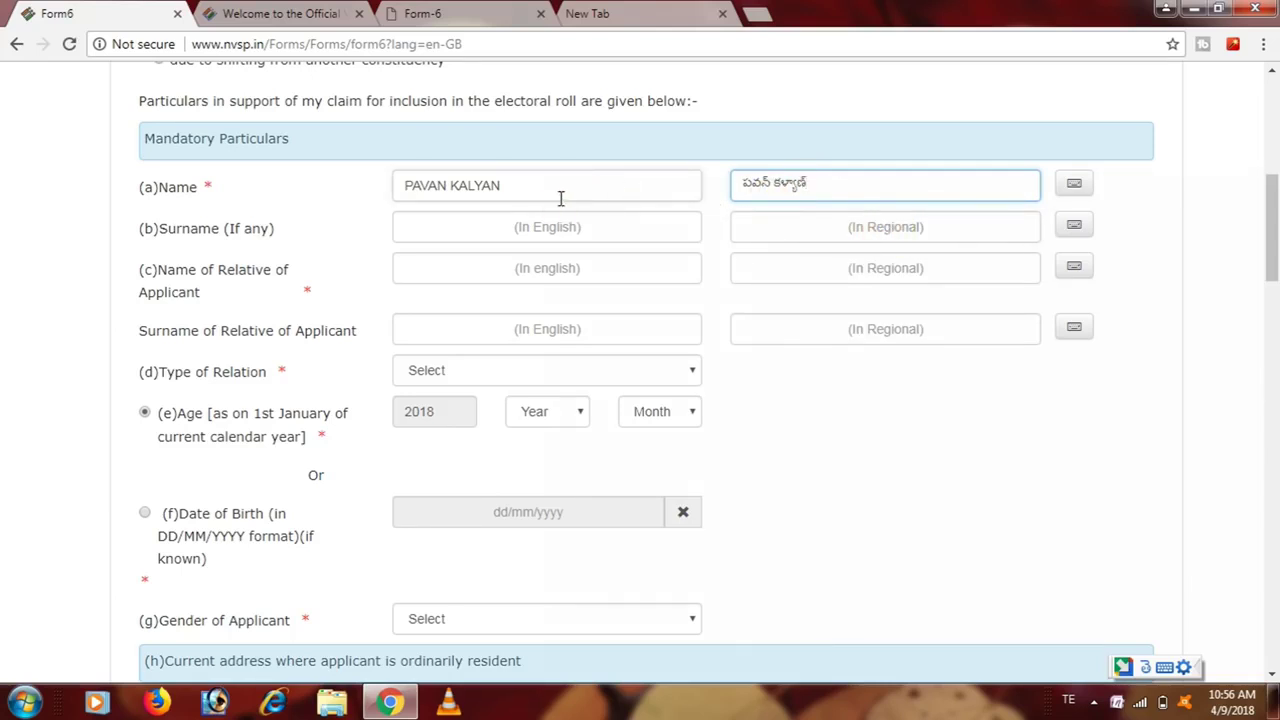
{"action": "left_click", "coordinate": [623, 220]}
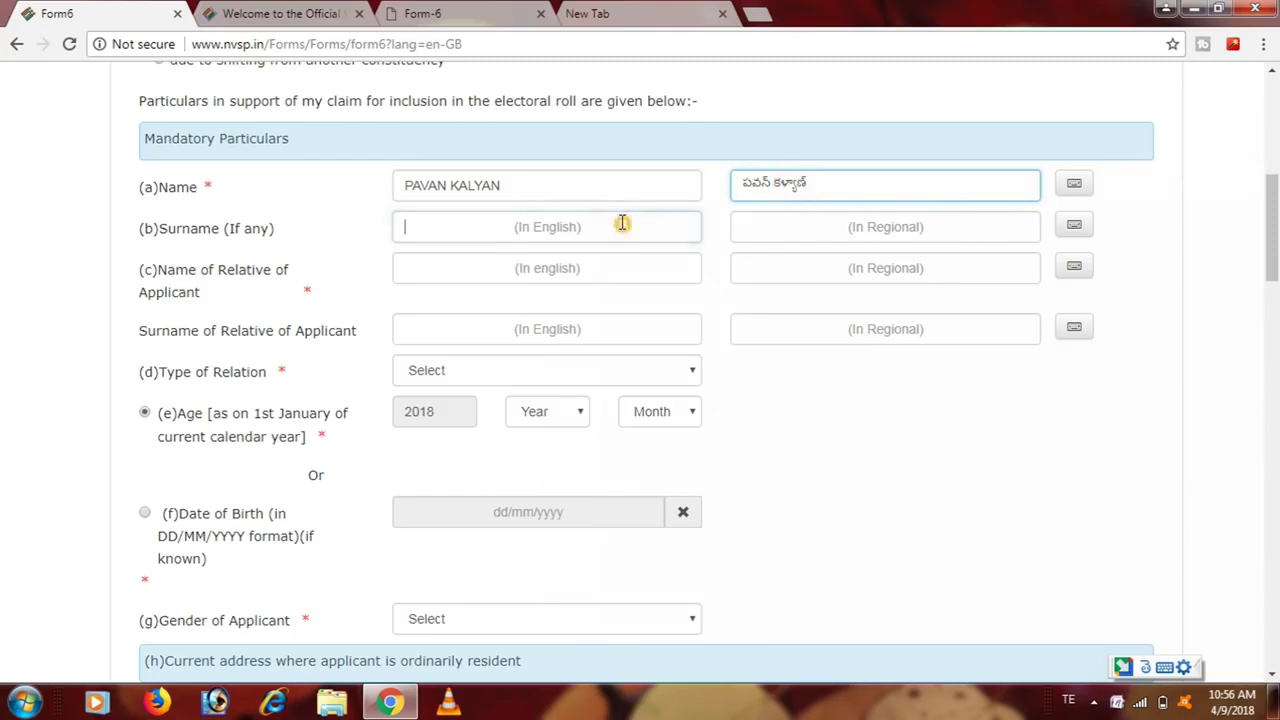
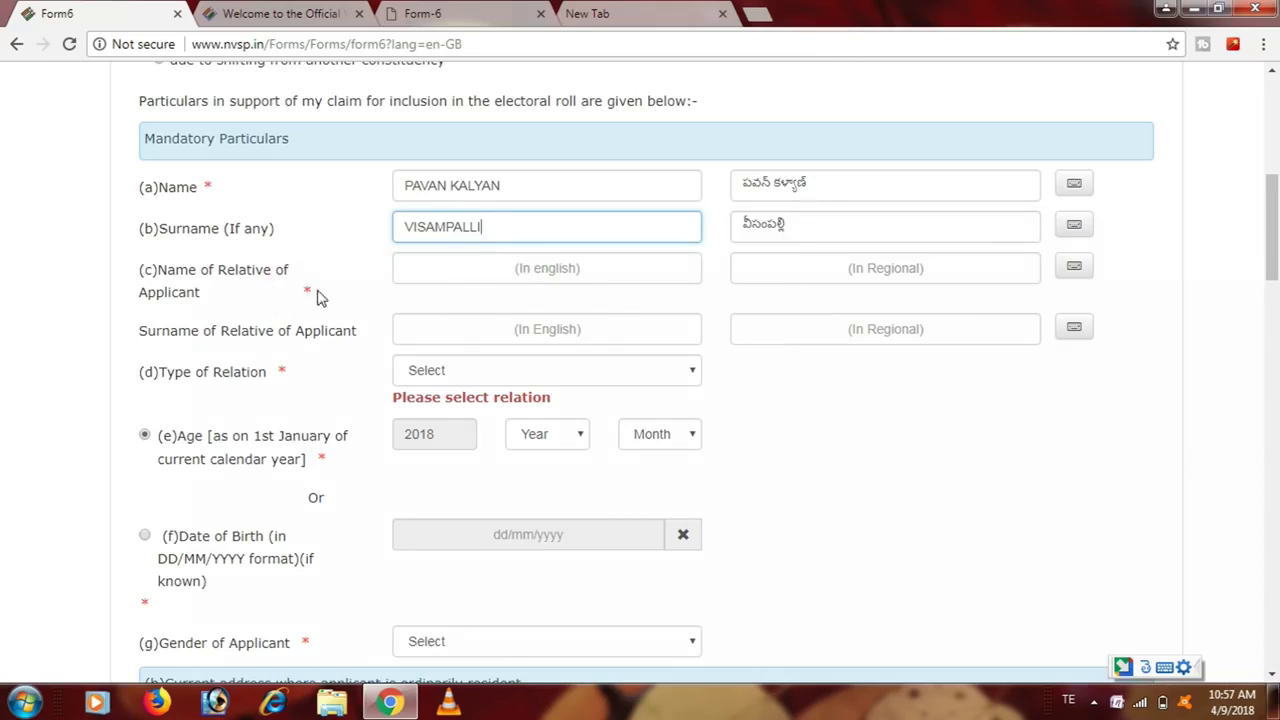
- Move past the relative's name fields and choose Father as the Type of Relation
{"action": "left_click", "coordinate": [485, 277]}
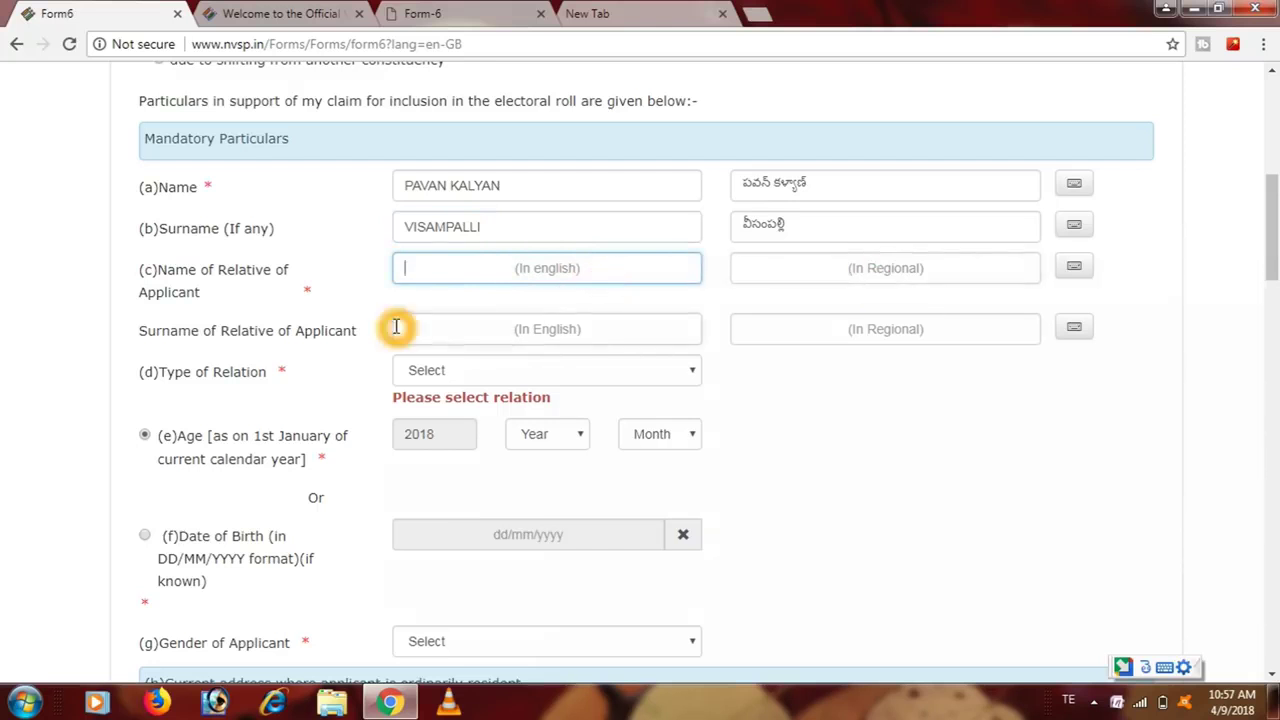
{"action": "left_click", "coordinate": [292, 336]}
{"action": "left_click", "coordinate": [500, 335]}
{"action": "left_click", "coordinate": [533, 268]}
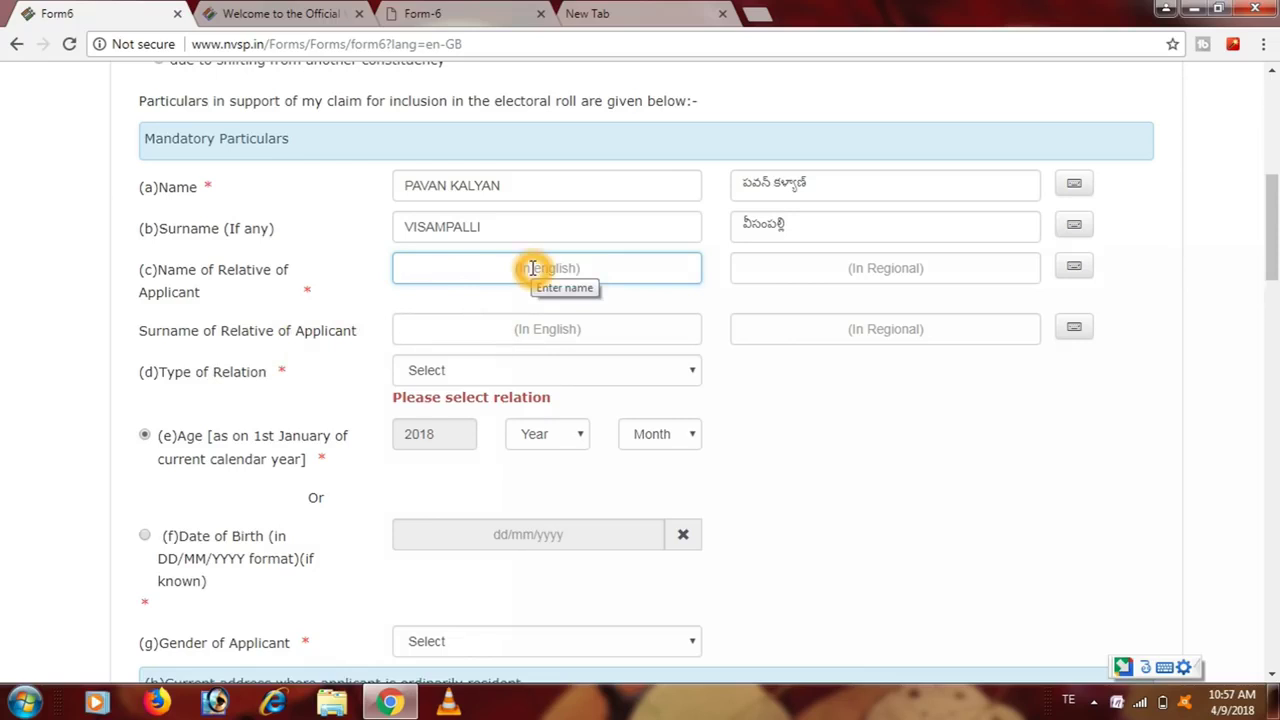
{"action": "left_click", "coordinate": [550, 328]}
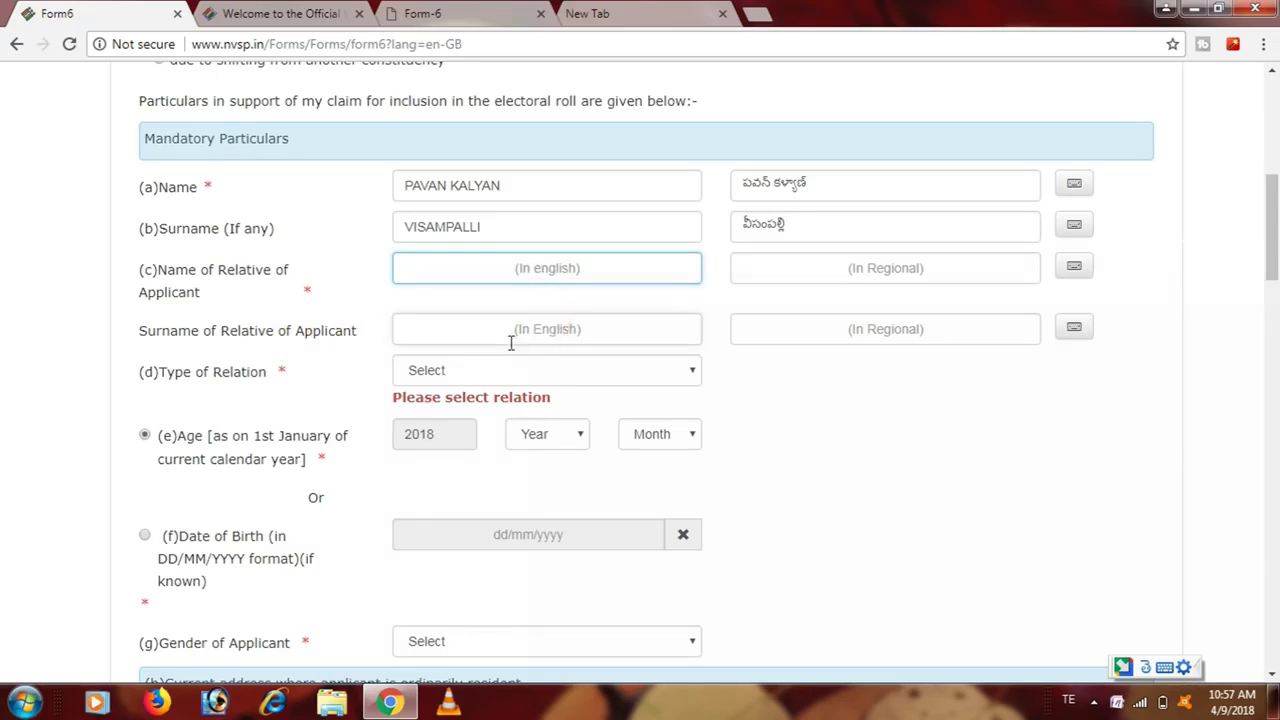
{"action": "left_click", "coordinate": [560, 340]}
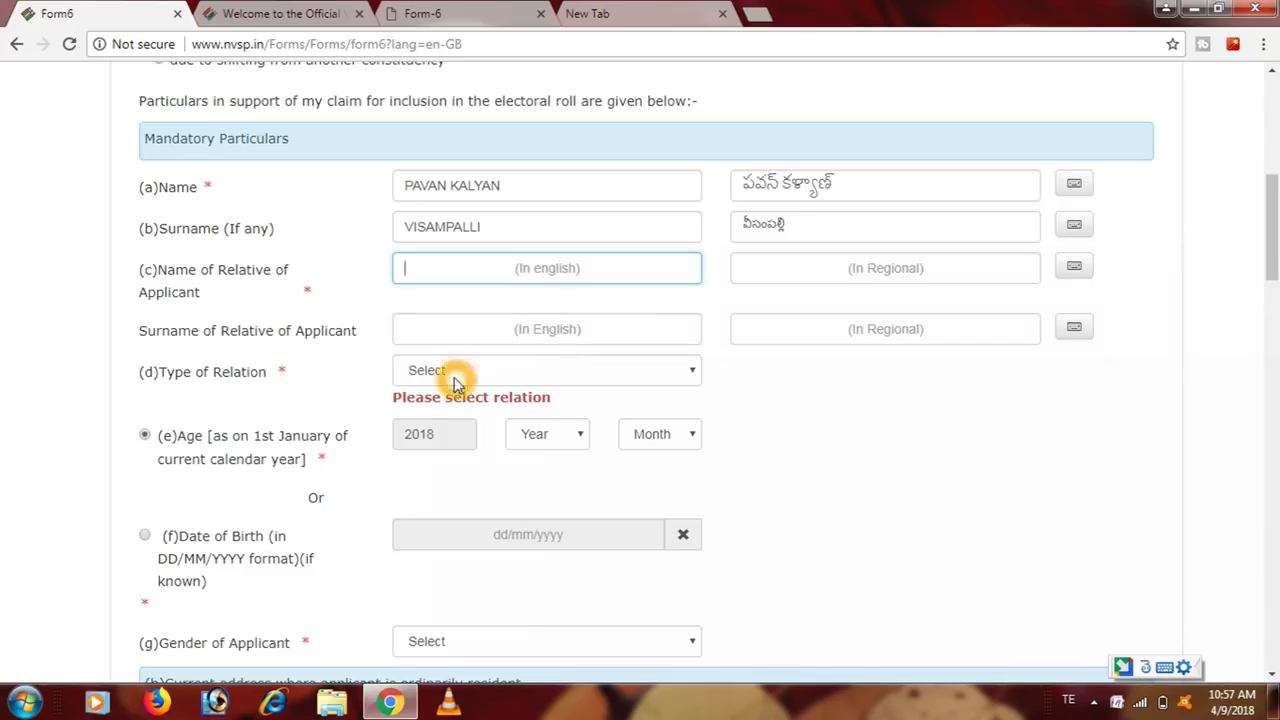
{"action": "left_click", "coordinate": [518, 381]}
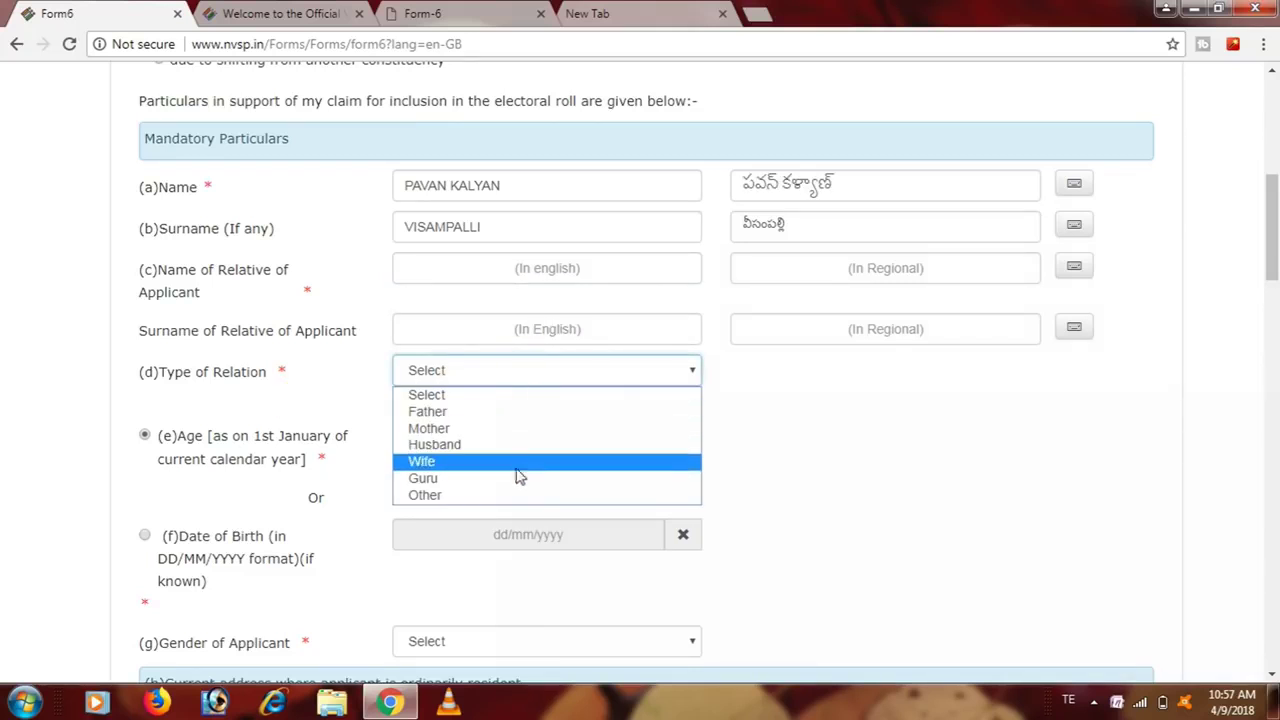
{"action": "left_click", "coordinate": [498, 428]}
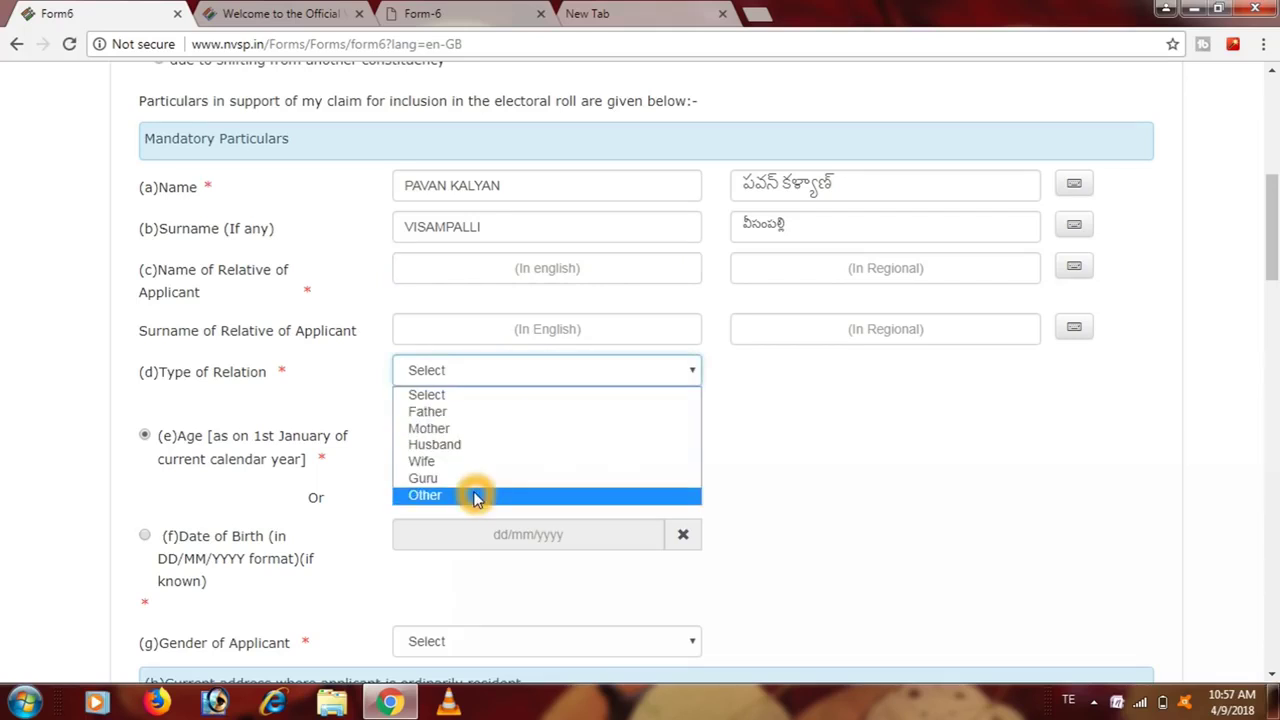
{"action": "left_click", "coordinate": [474, 412]}
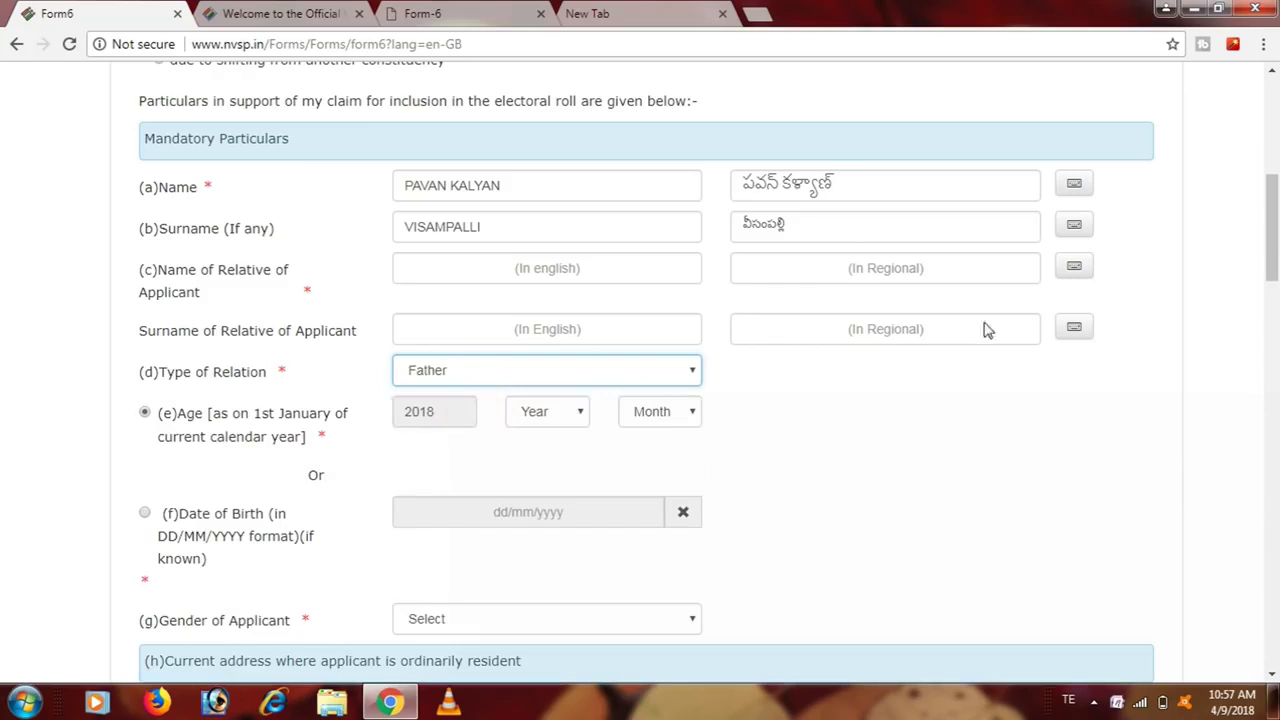
{"action": "left_click_drag", "start_coordinate": [1273, 205], "coordinate": [1272, 254]}
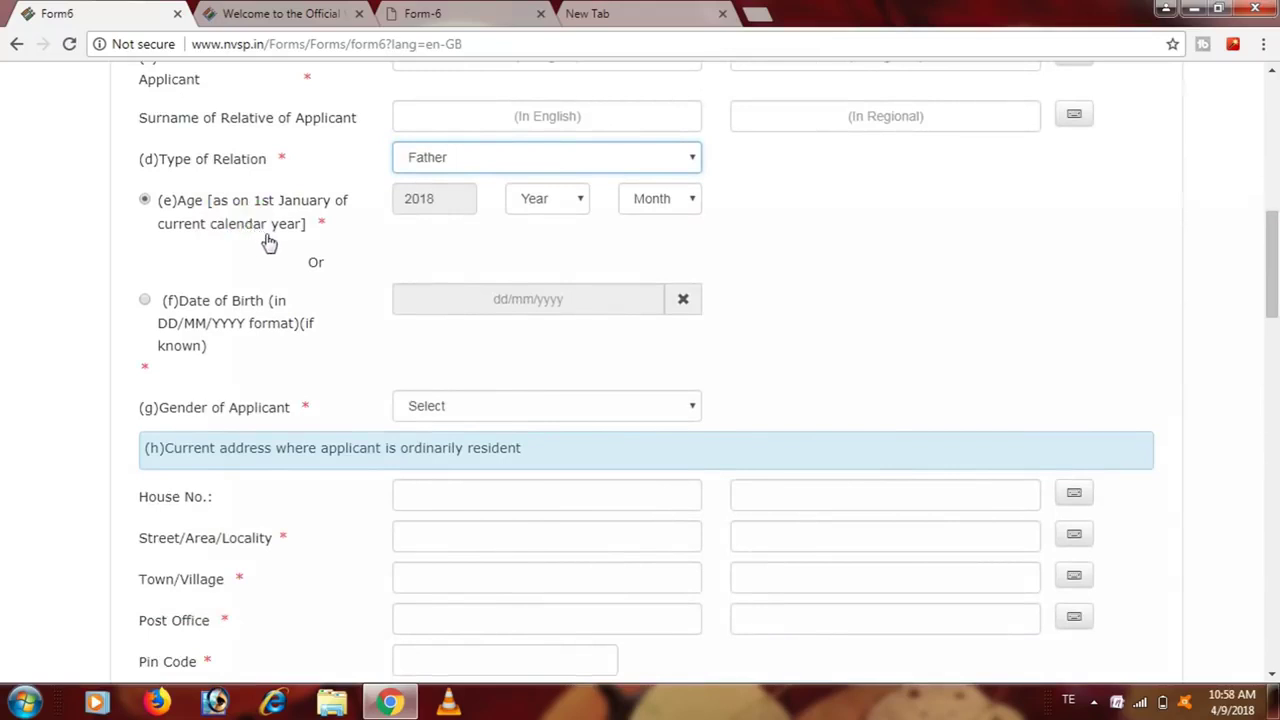
{"action": "left_click", "coordinate": [298, 243]}
{"action": "left_click", "coordinate": [344, 214]}
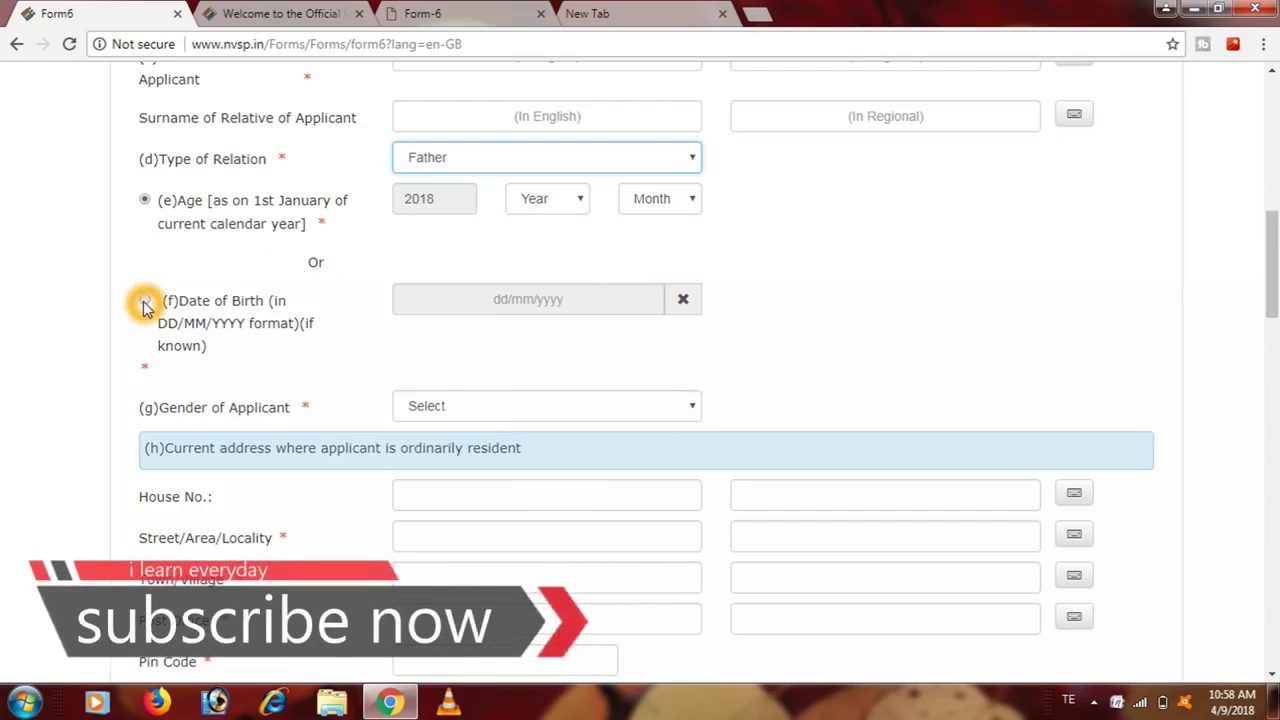
{"action": "left_click", "coordinate": [144, 299]}
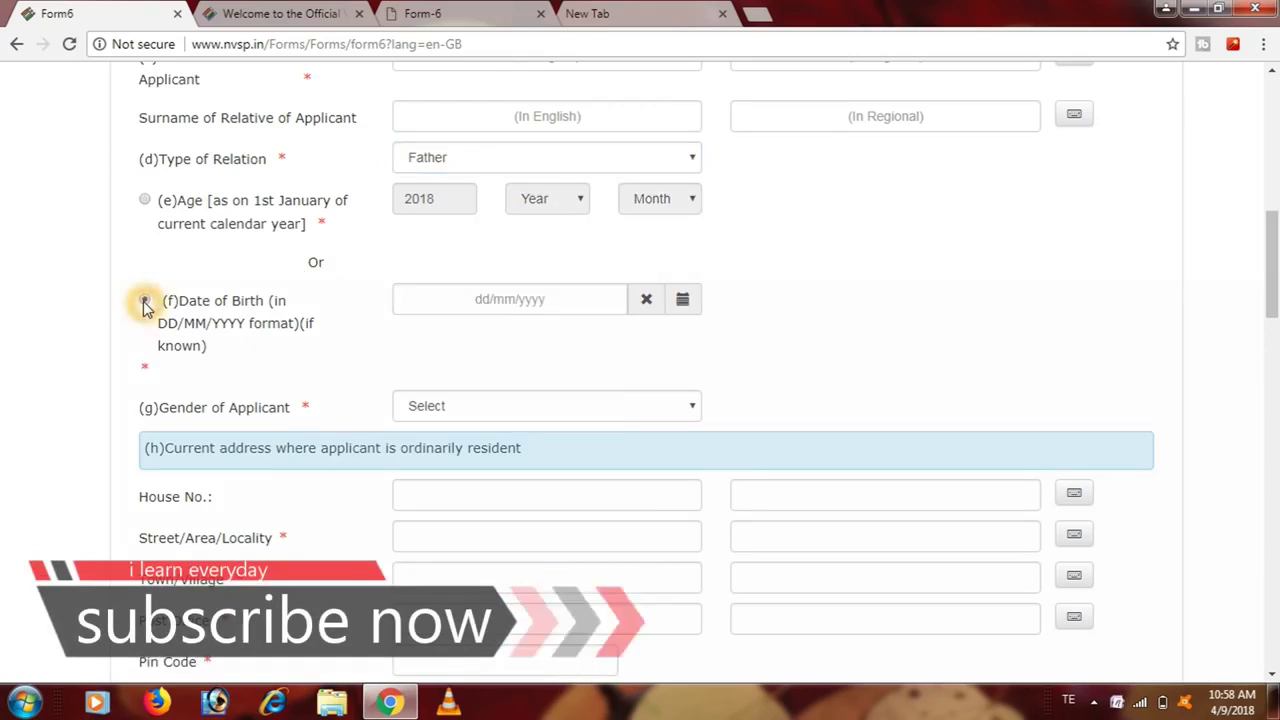
{"action": "left_click", "coordinate": [592, 310]}
{"action": "left_click", "coordinate": [556, 336]}
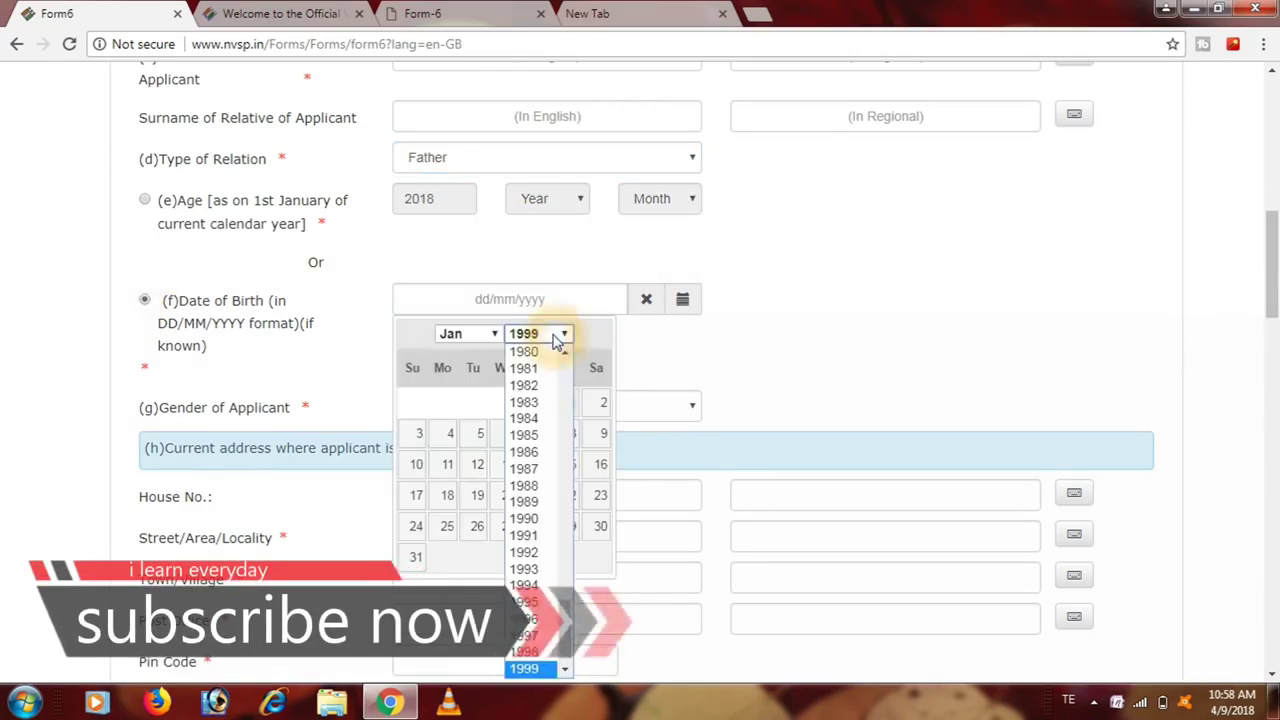
{"action": "left_click", "coordinate": [530, 586]}
{"action": "left_click", "coordinate": [483, 336]}
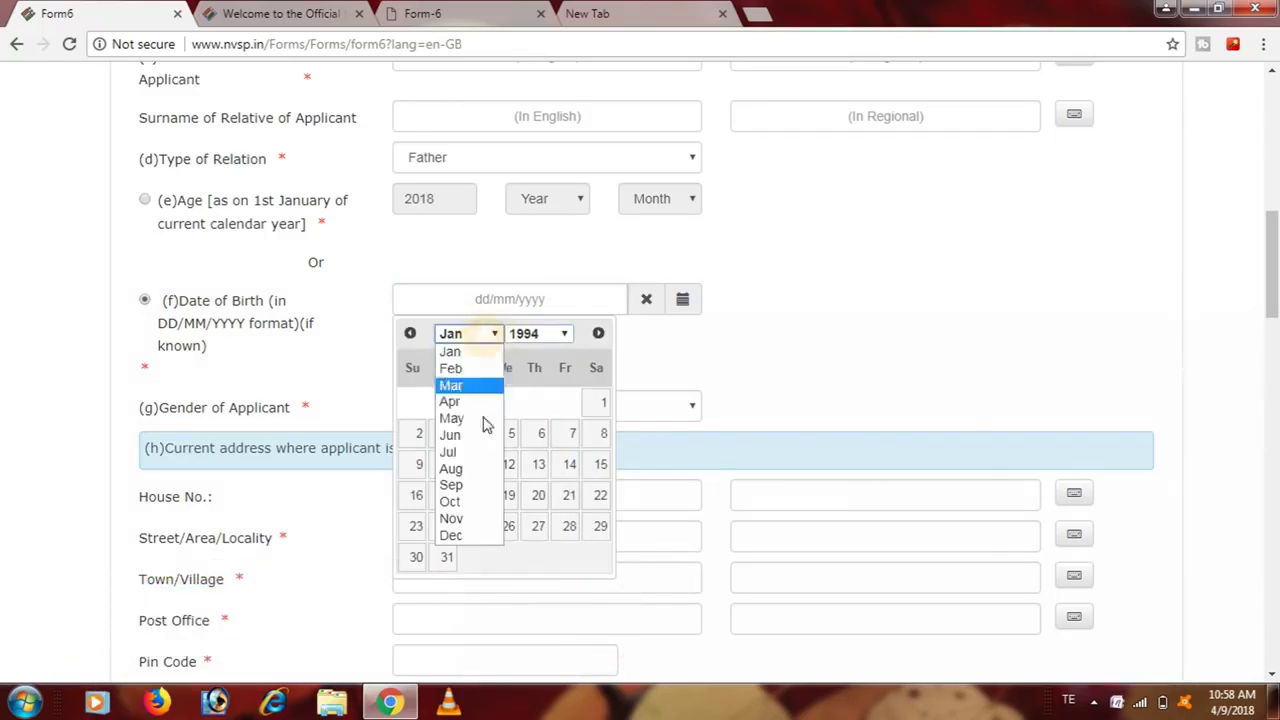
{"action": "left_click", "coordinate": [486, 450]}
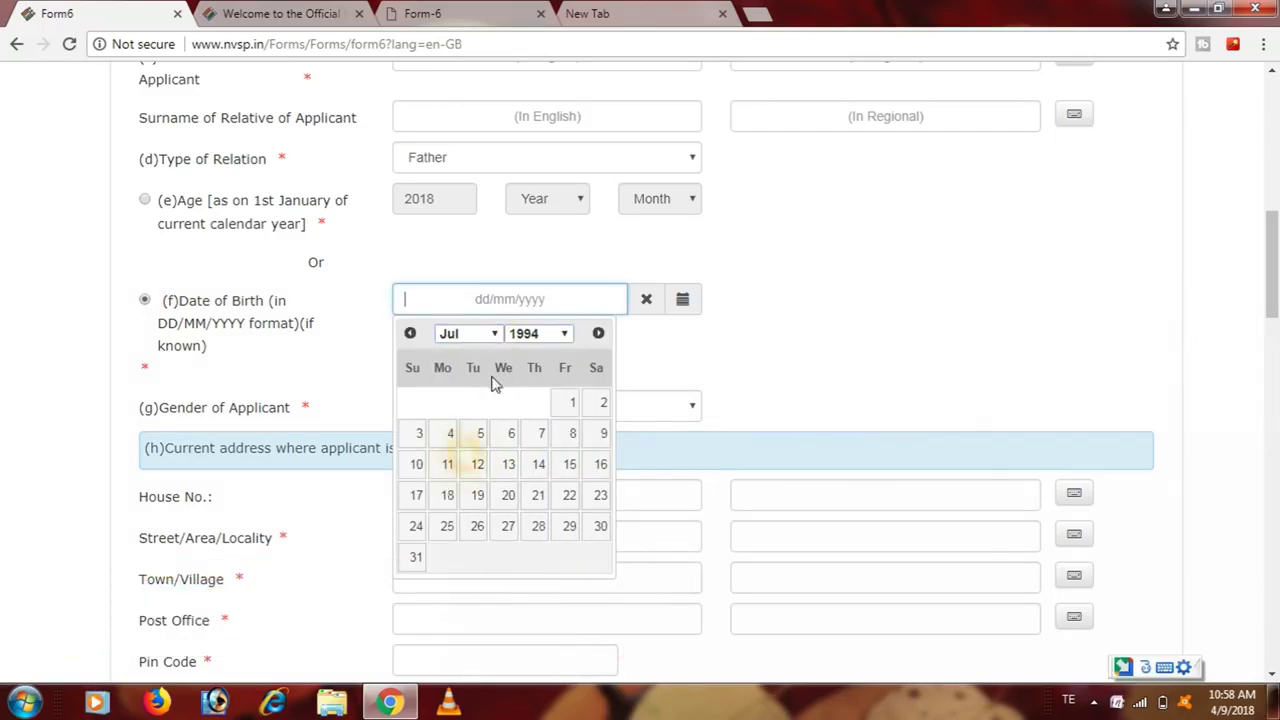
{"action": "left_click", "coordinate": [477, 464]}
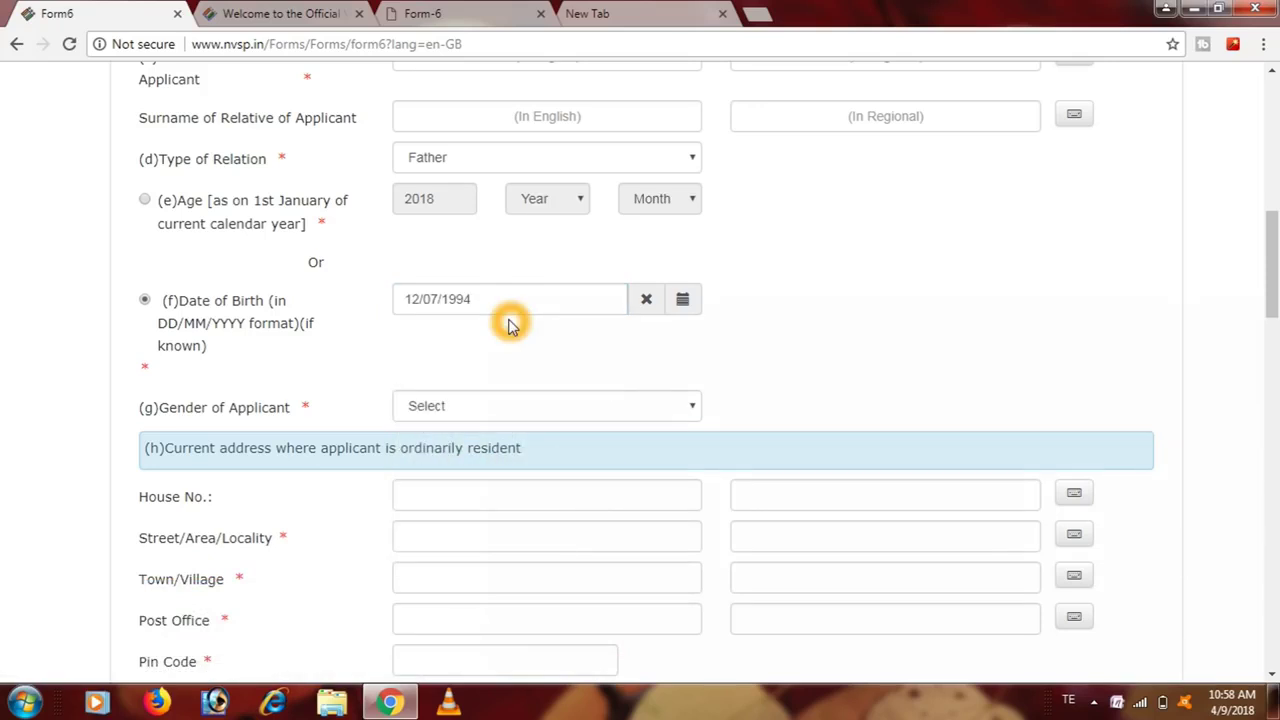
- Set the applicant's gender to Male
{"action": "left_click", "coordinate": [592, 412]}
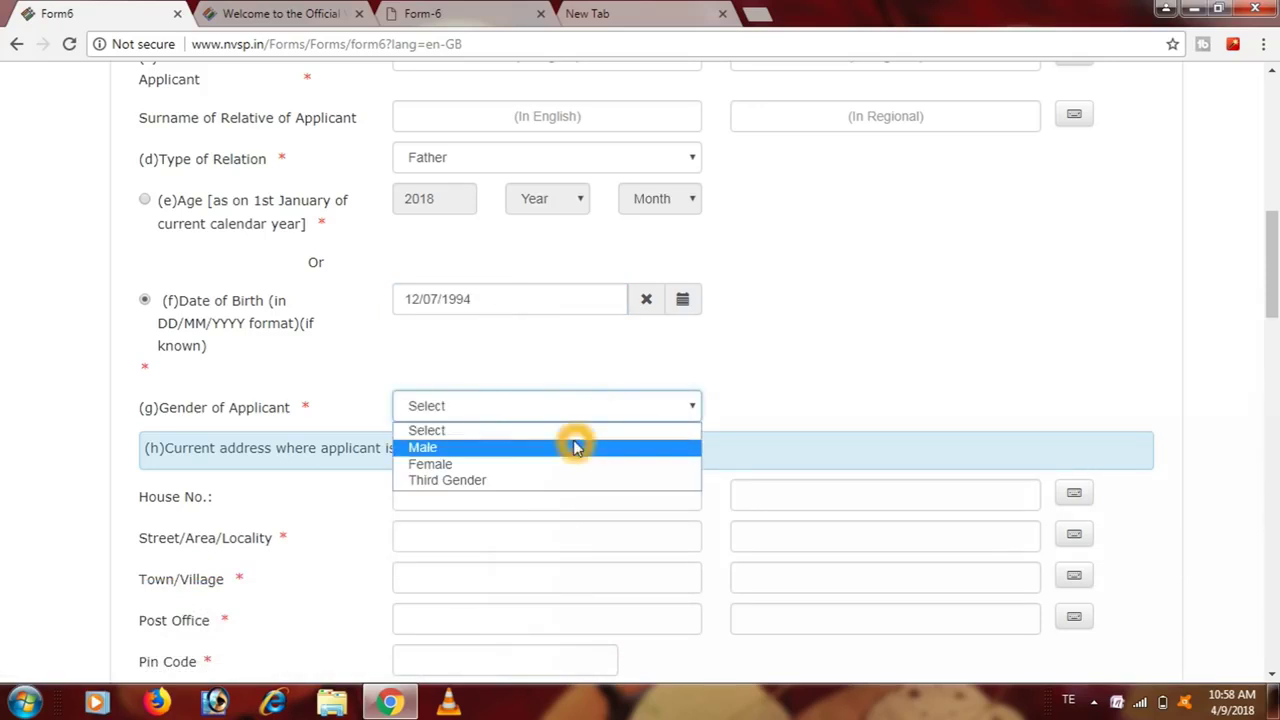
{"action": "left_click", "coordinate": [576, 447]}
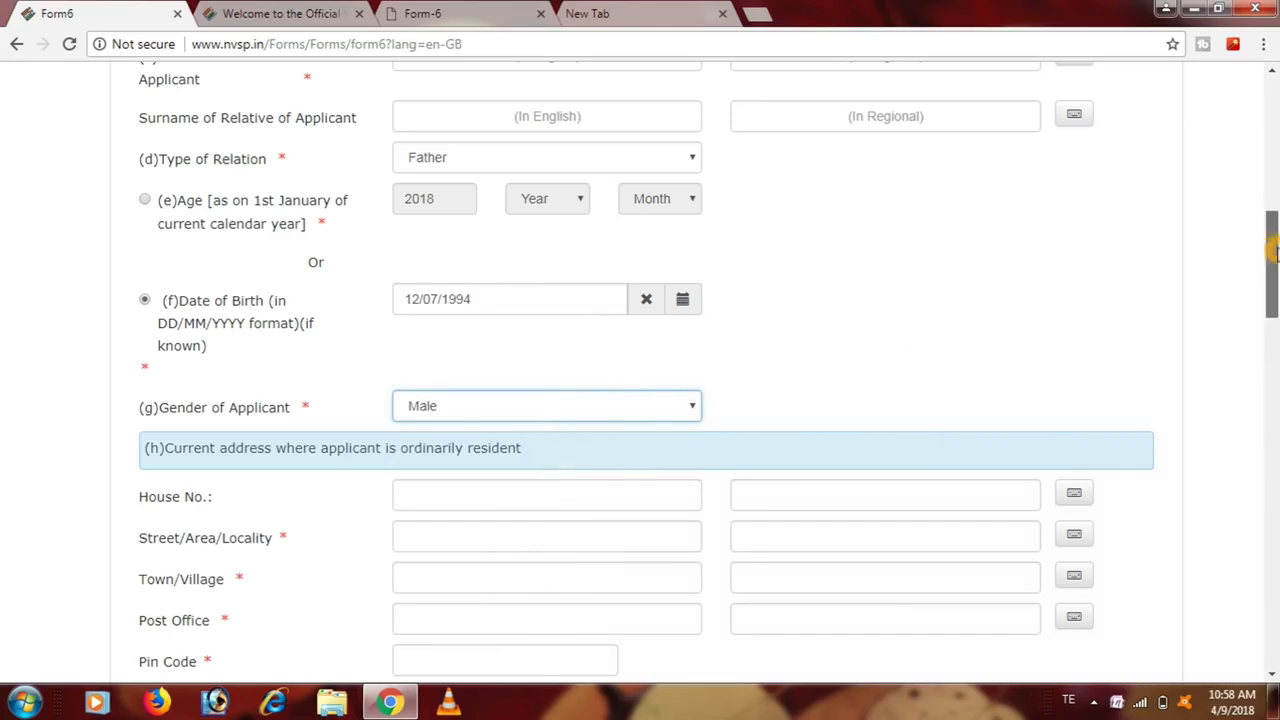
{"action": "scroll", "coordinate": [1273, 250], "scroll_direction": "down", "scroll_amount": 4}
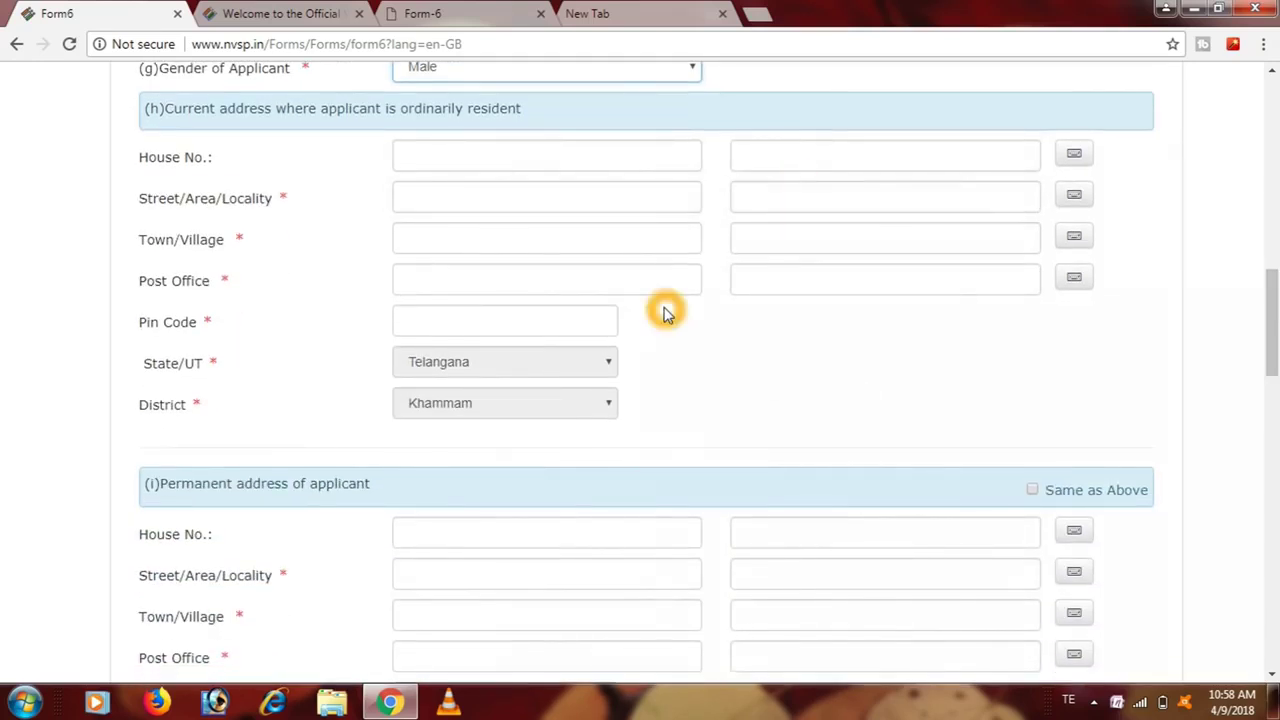
{"action": "left_click", "coordinate": [409, 131]}
{"action": "left_click", "coordinate": [474, 134]}
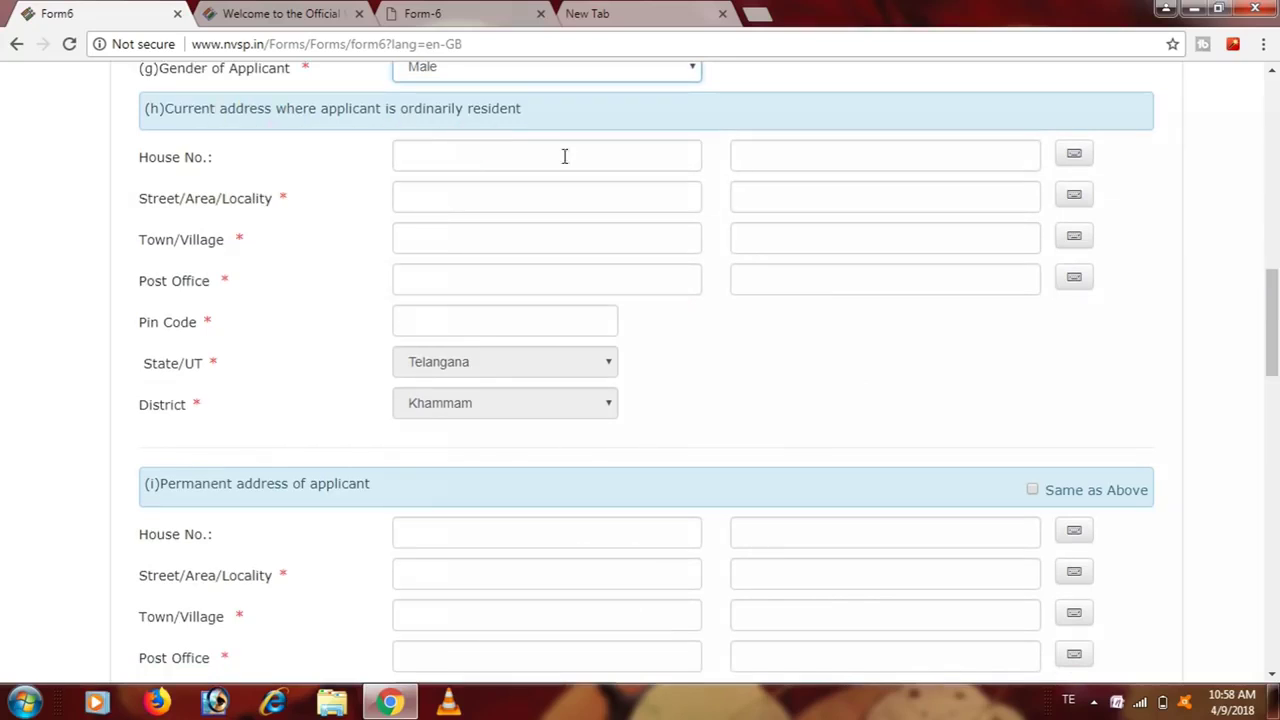
{"action": "left_click", "coordinate": [537, 177]}
{"action": "left_click", "coordinate": [716, 200]}
{"action": "left_click", "coordinate": [367, 529]}
{"action": "left_click", "coordinate": [607, 571]}
{"action": "left_click", "coordinate": [646, 592]}
{"action": "left_click", "coordinate": [642, 513]}
{"action": "left_click", "coordinate": [1043, 510]}
{"action": "left_click", "coordinate": [619, 230]}
{"action": "left_click", "coordinate": [469, 164]}
{"action": "left_click", "coordinate": [607, 180]}
{"action": "left_click", "coordinate": [576, 214]}
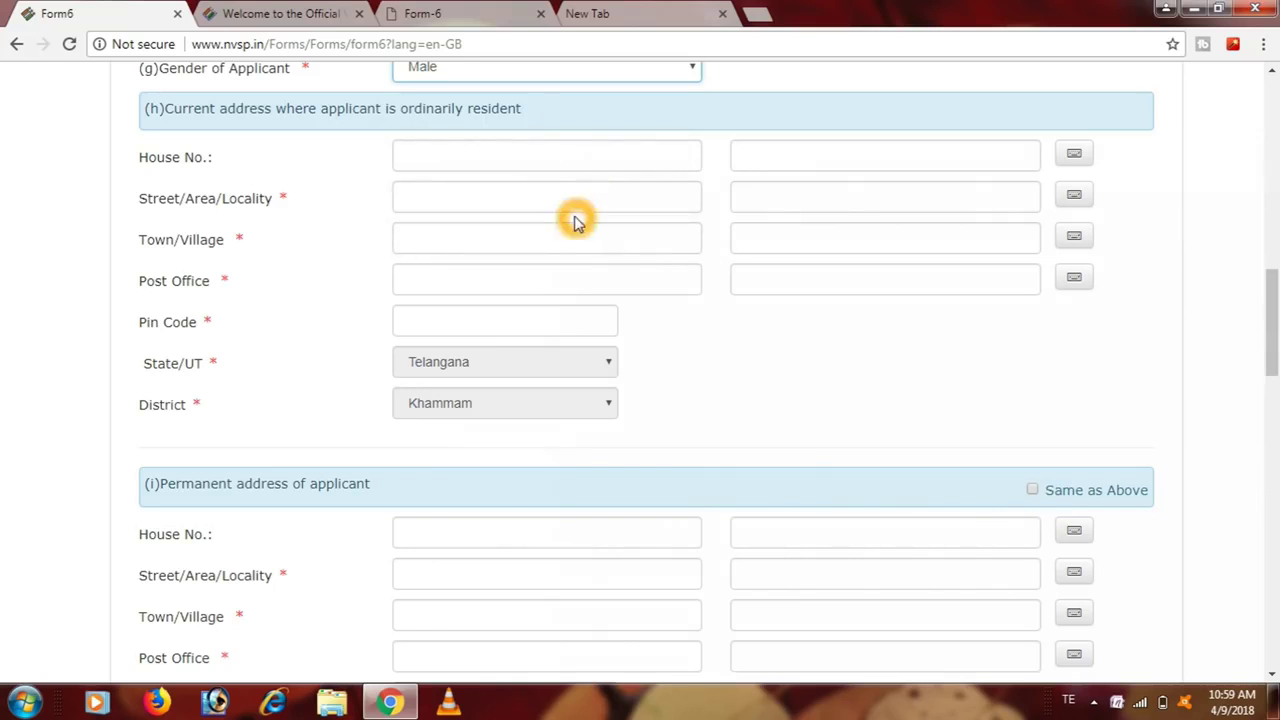
{"action": "left_click", "coordinate": [588, 250]}
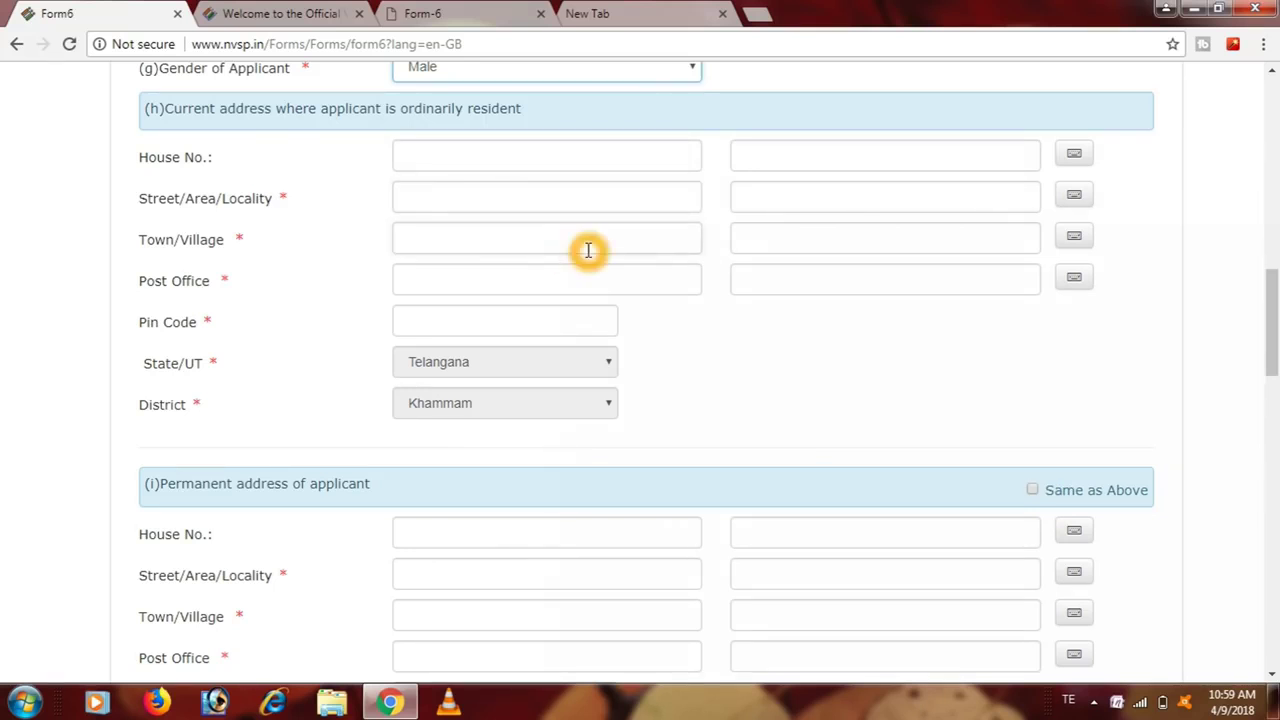
{"action": "left_click", "coordinate": [561, 282]}
{"action": "left_click", "coordinate": [543, 323]}
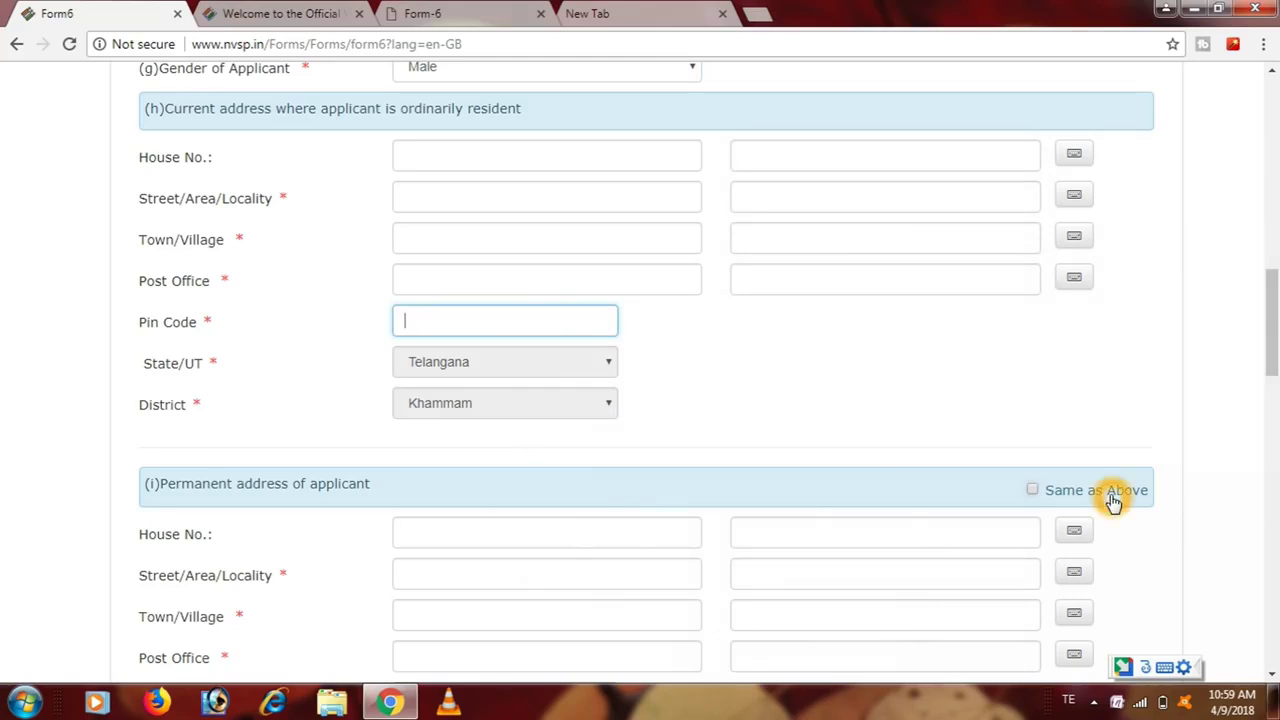
{"action": "left_click_drag", "start_coordinate": [1271, 320], "coordinate": [1275, 365]}
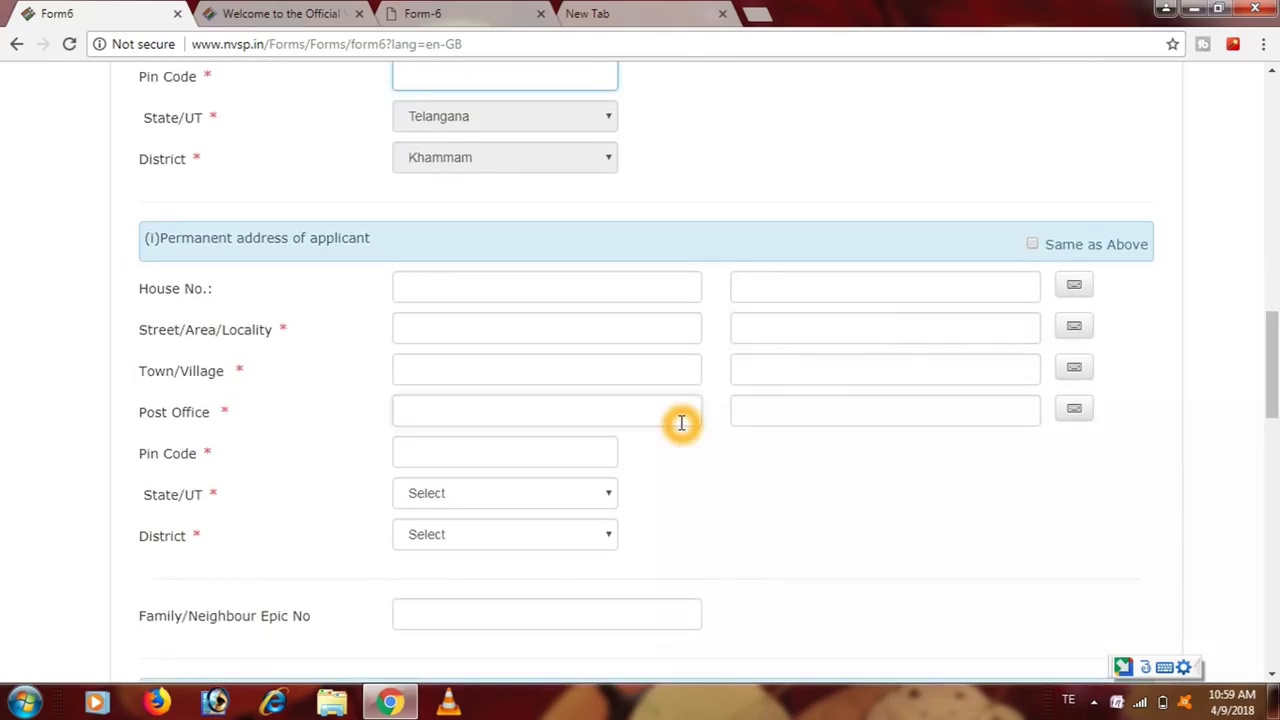
{"action": "left_click_drag", "start_coordinate": [1270, 330], "coordinate": [1270, 388]}
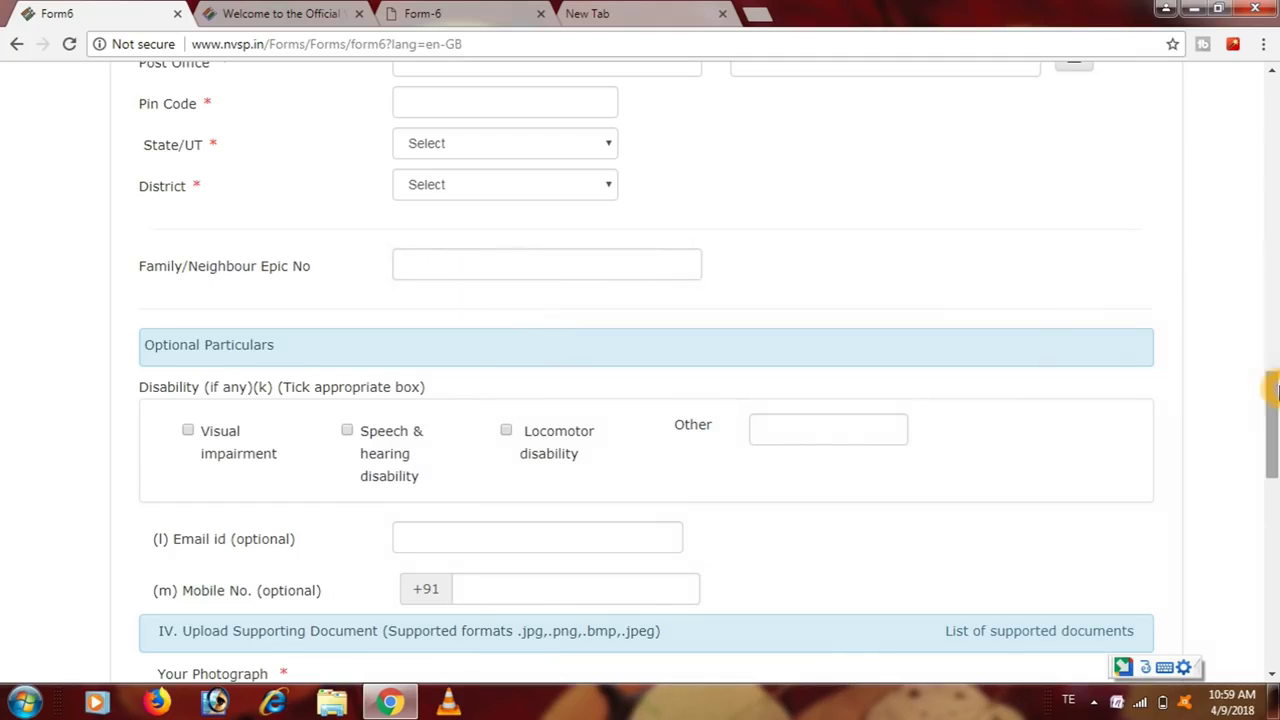
{"action": "left_click_drag", "start_coordinate": [1273, 390], "coordinate": [1272, 427]}
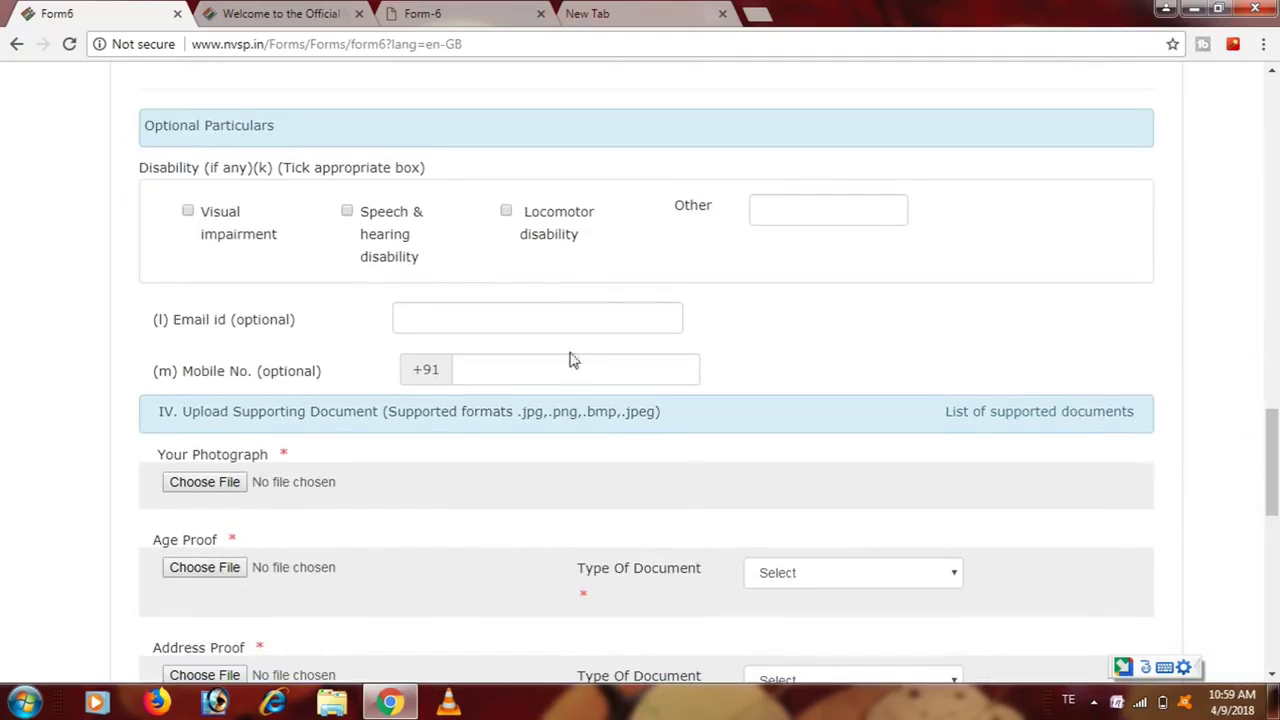
{"action": "left_click", "coordinate": [315, 218]}
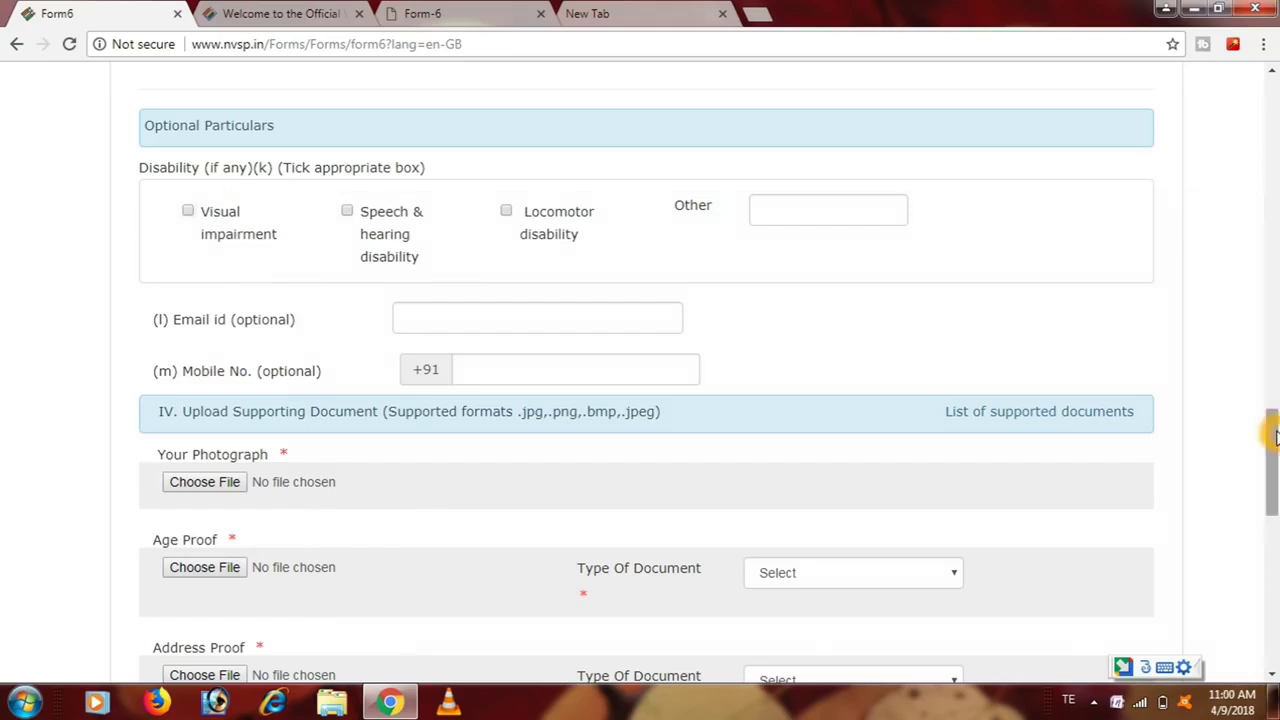
{"action": "left_click_drag", "start_coordinate": [1272, 432], "coordinate": [1272, 456]}
{"action": "left_click", "coordinate": [640, 292]}
{"action": "left_click", "coordinate": [603, 178]}
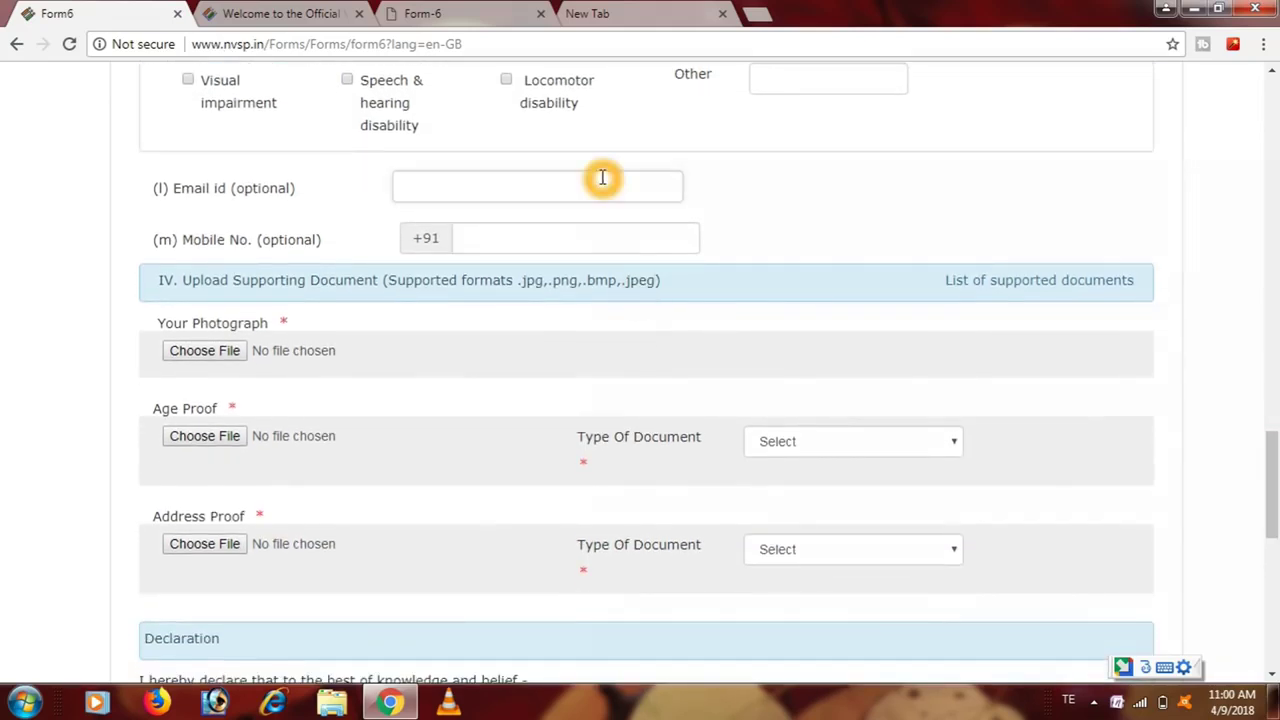
{"action": "left_click", "coordinate": [598, 229]}
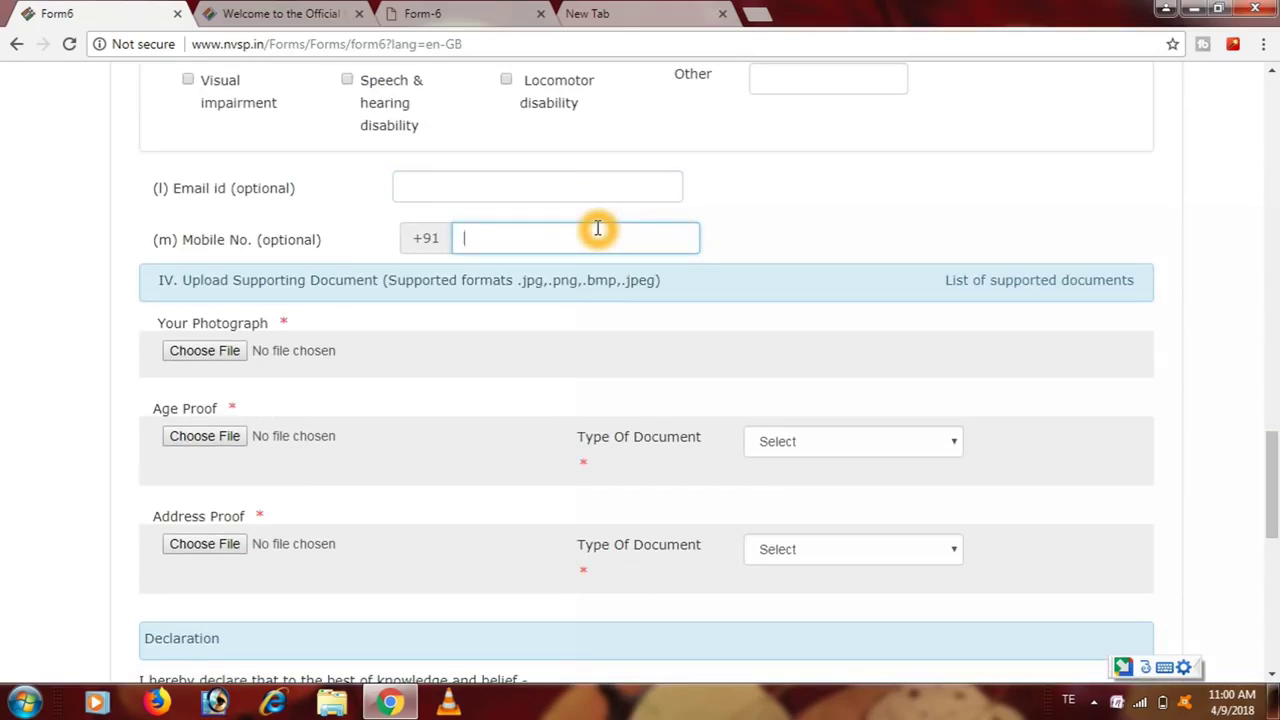
{"action": "left_click", "coordinate": [563, 178]}
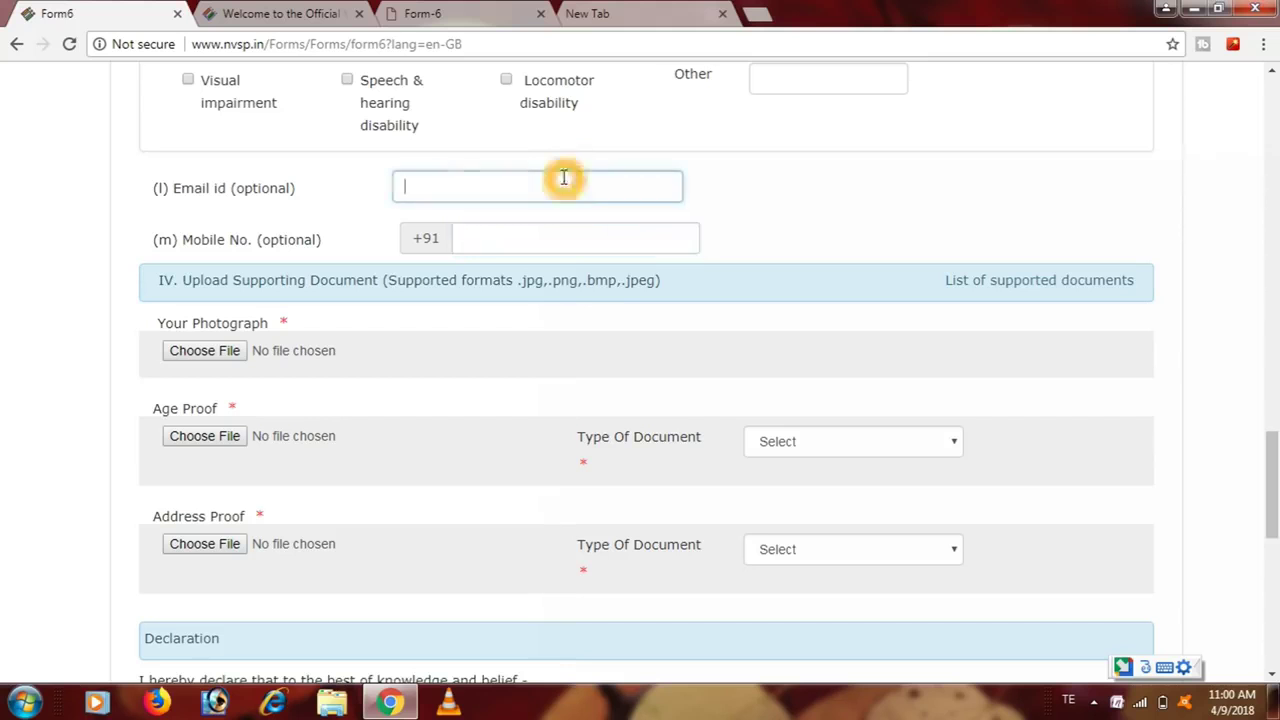
{"action": "type", "text": "g"}
{"action": "key", "text": "Escape"}
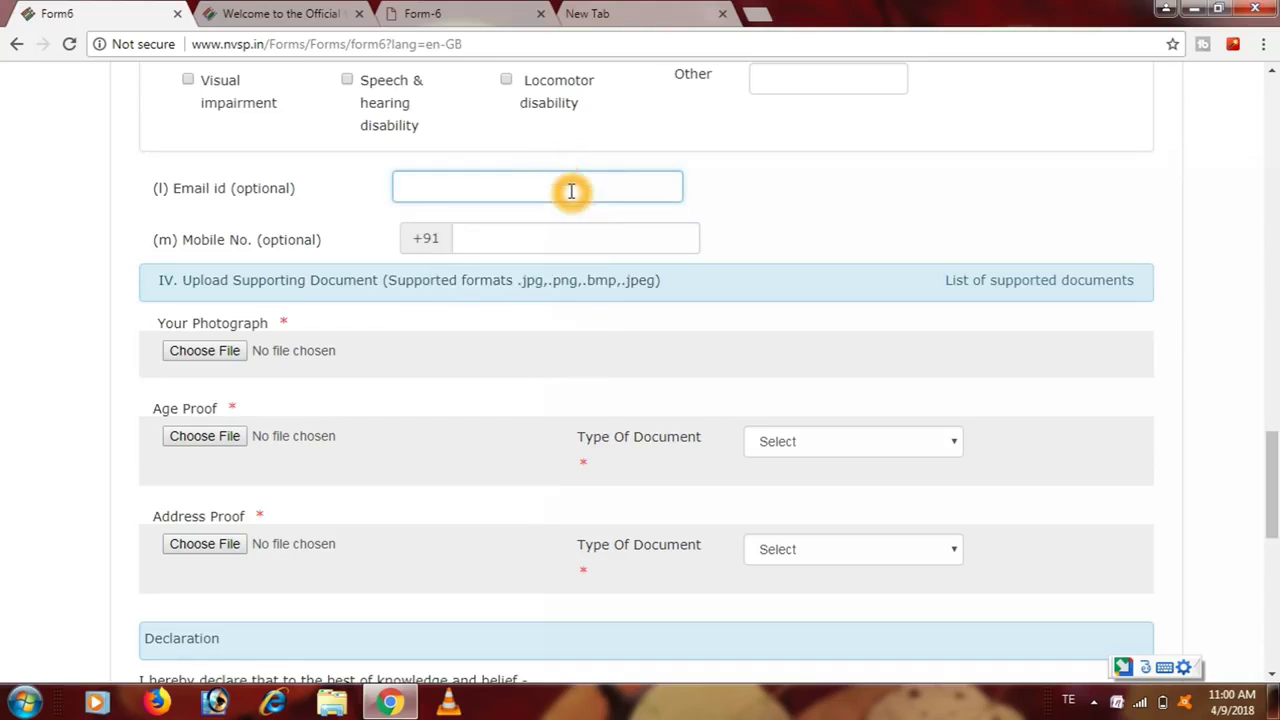
{"action": "left_click", "coordinate": [576, 246]}
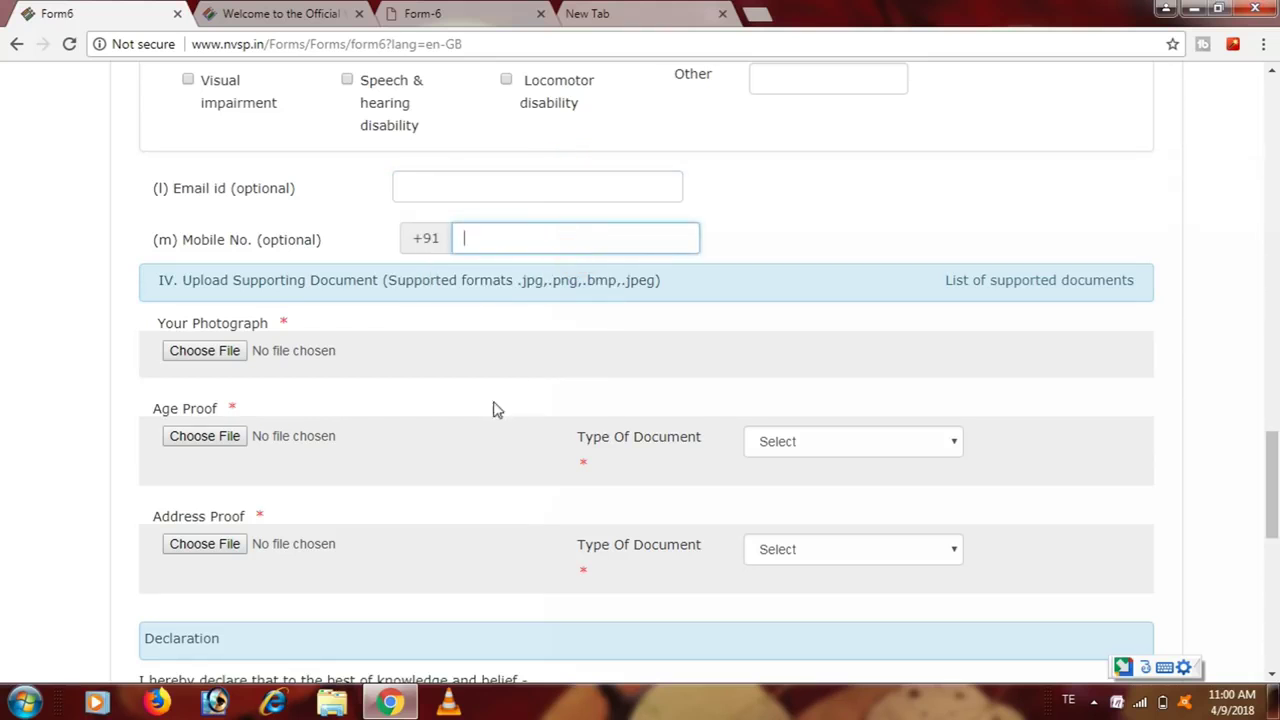
{"action": "left_click", "coordinate": [283, 340]}
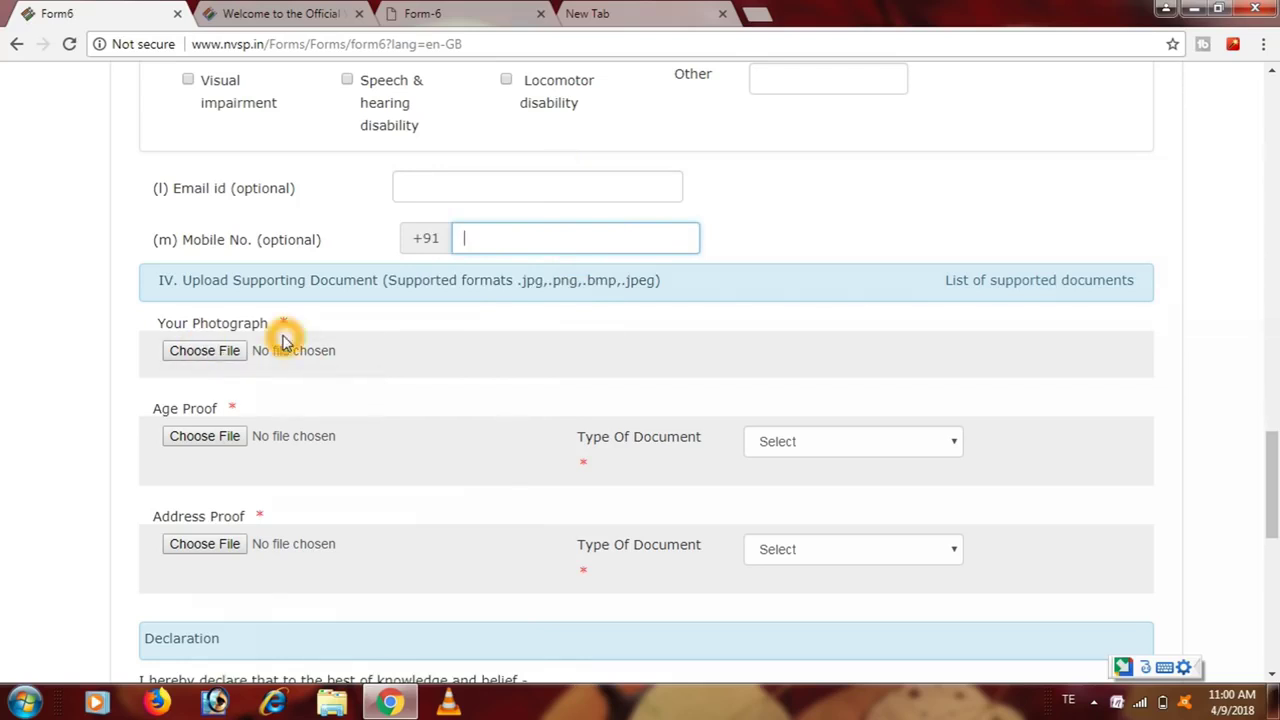
{"action": "left_click", "coordinate": [253, 323]}
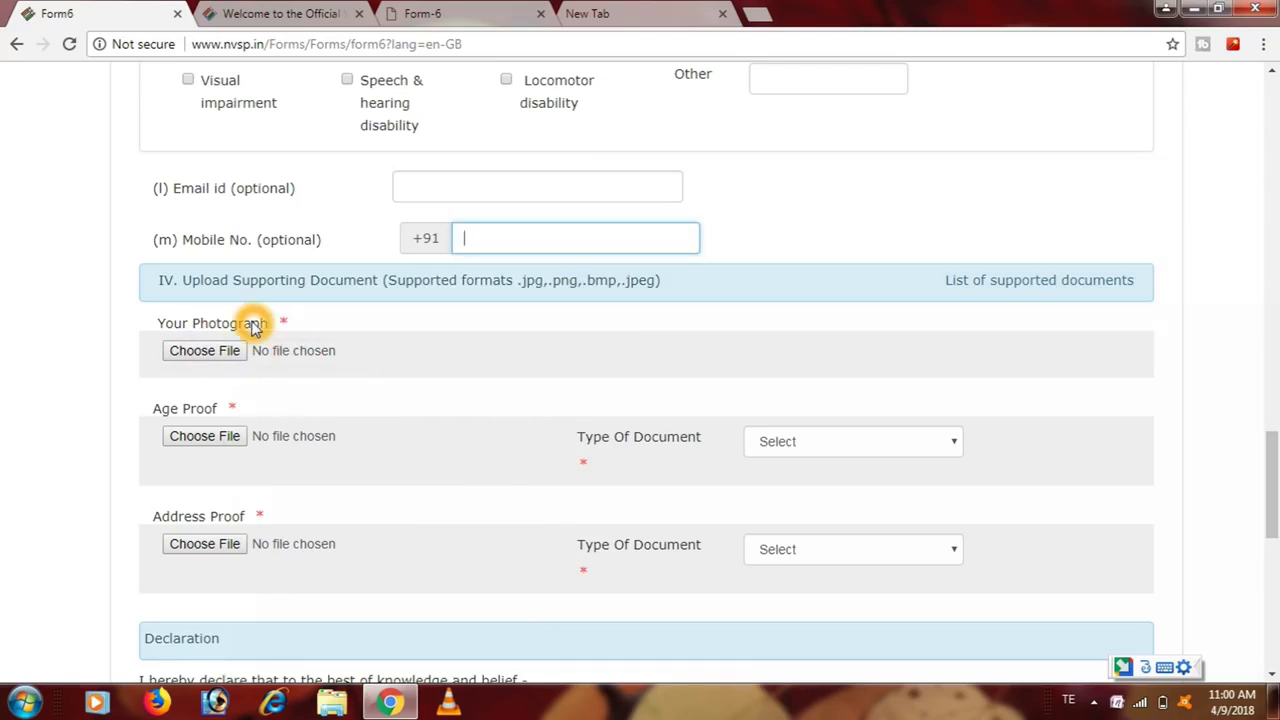
{"action": "left_click", "coordinate": [750, 343]}
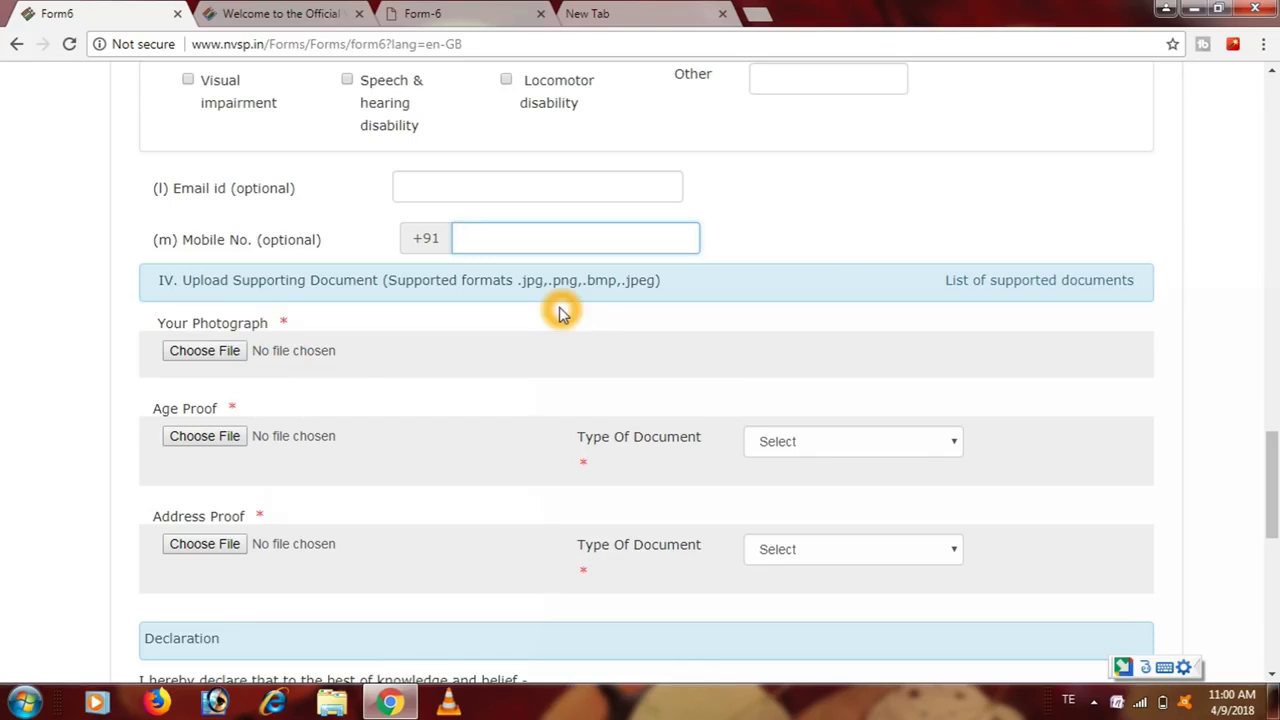
{"action": "left_click", "coordinate": [537, 307]}
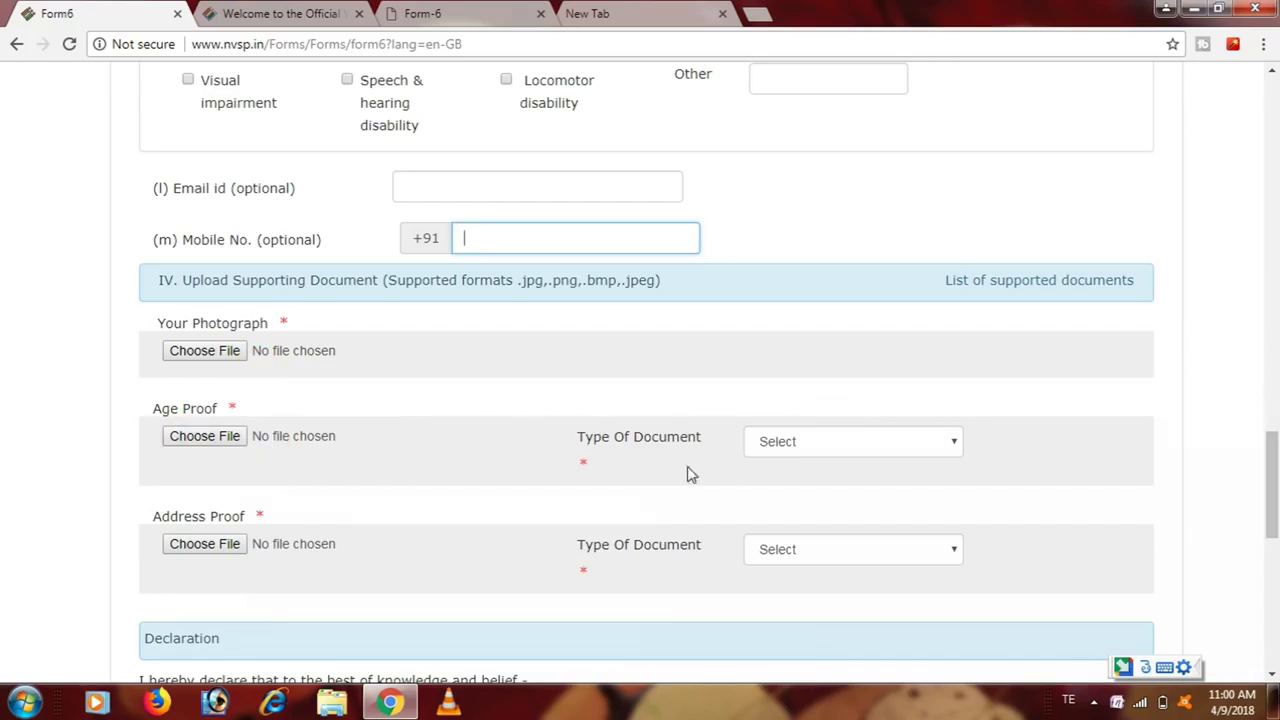
{"action": "left_click", "coordinate": [950, 442]}
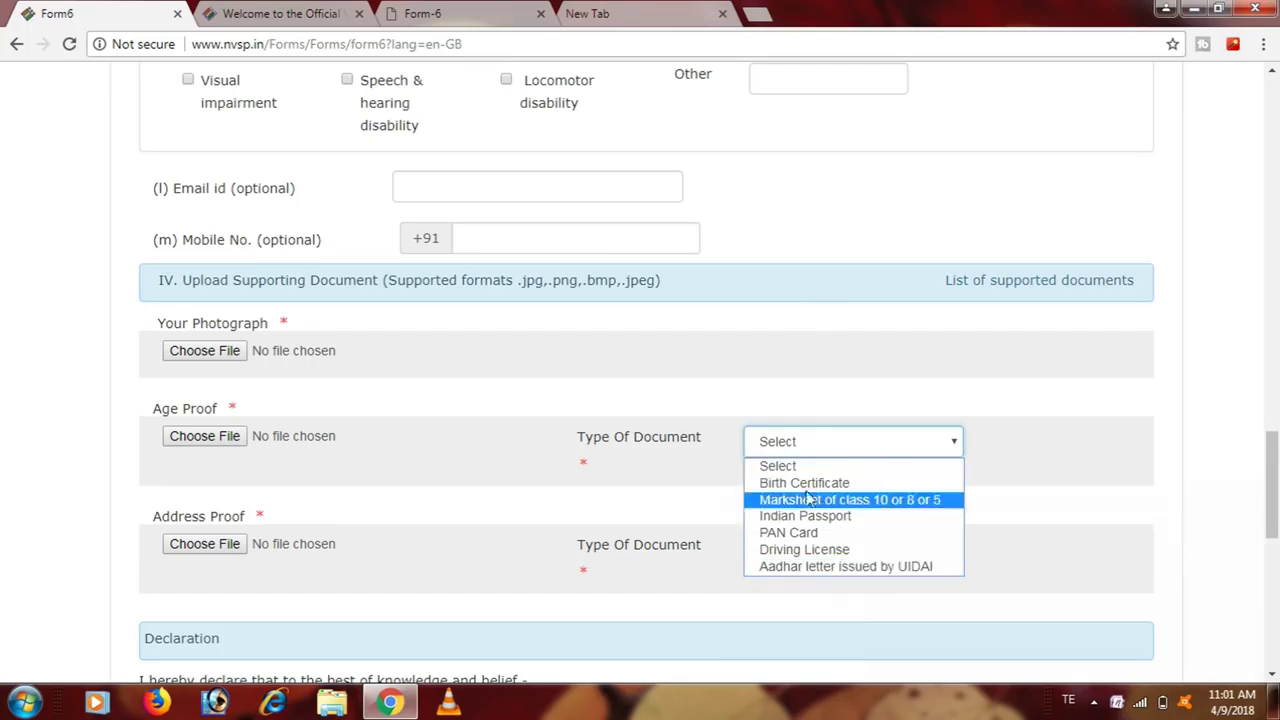
{"action": "left_click", "coordinate": [297, 469]}
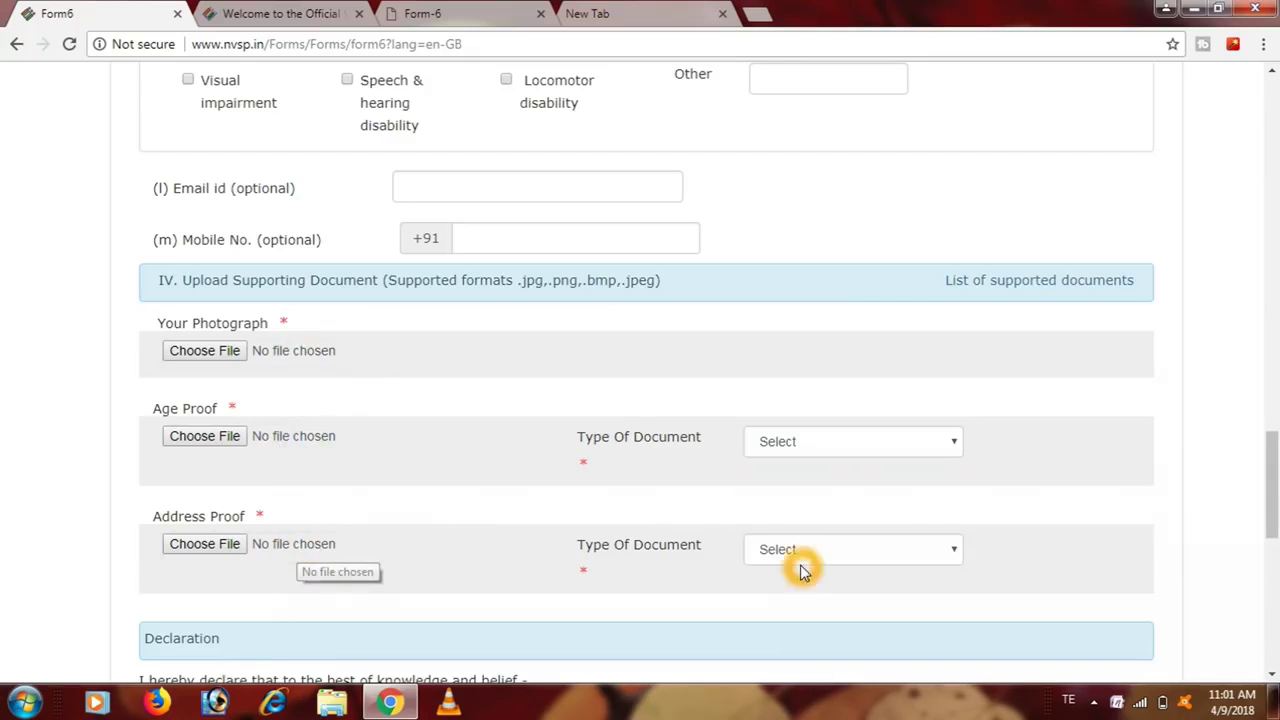
{"action": "scroll", "coordinate": [1274, 449], "scroll_direction": "down", "scroll_amount": 2}
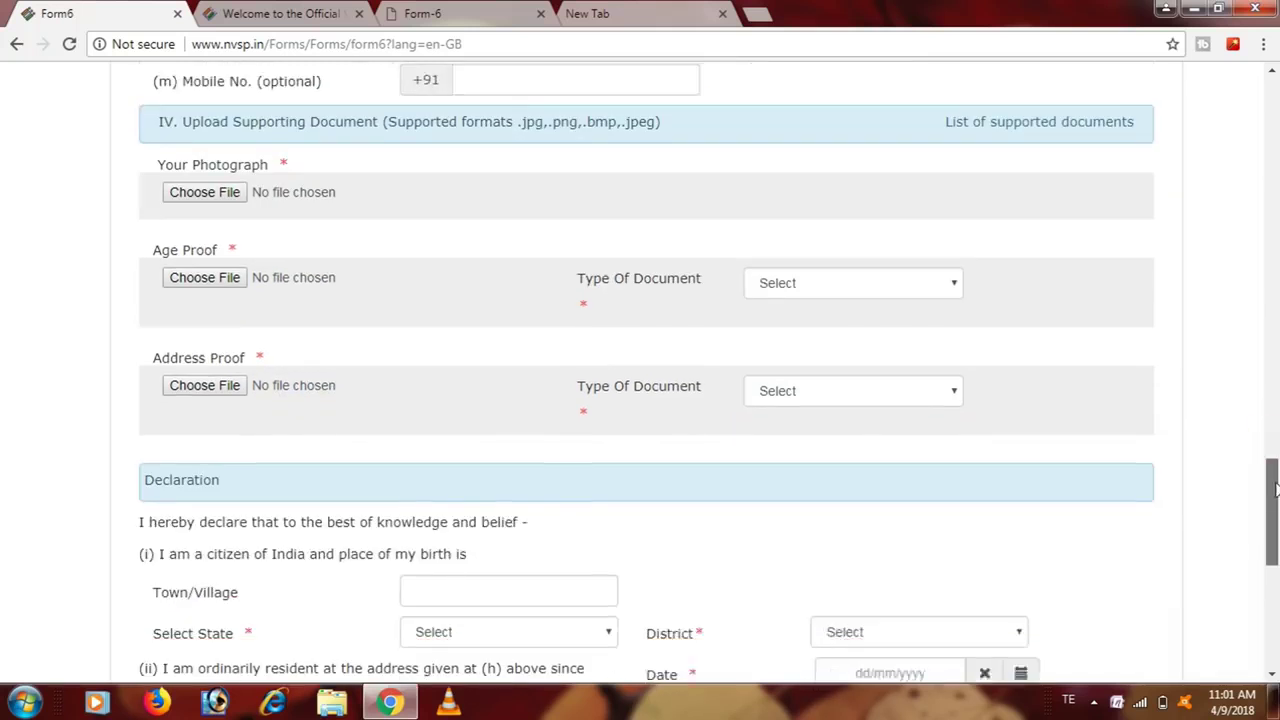
{"action": "left_click", "coordinate": [921, 355]}
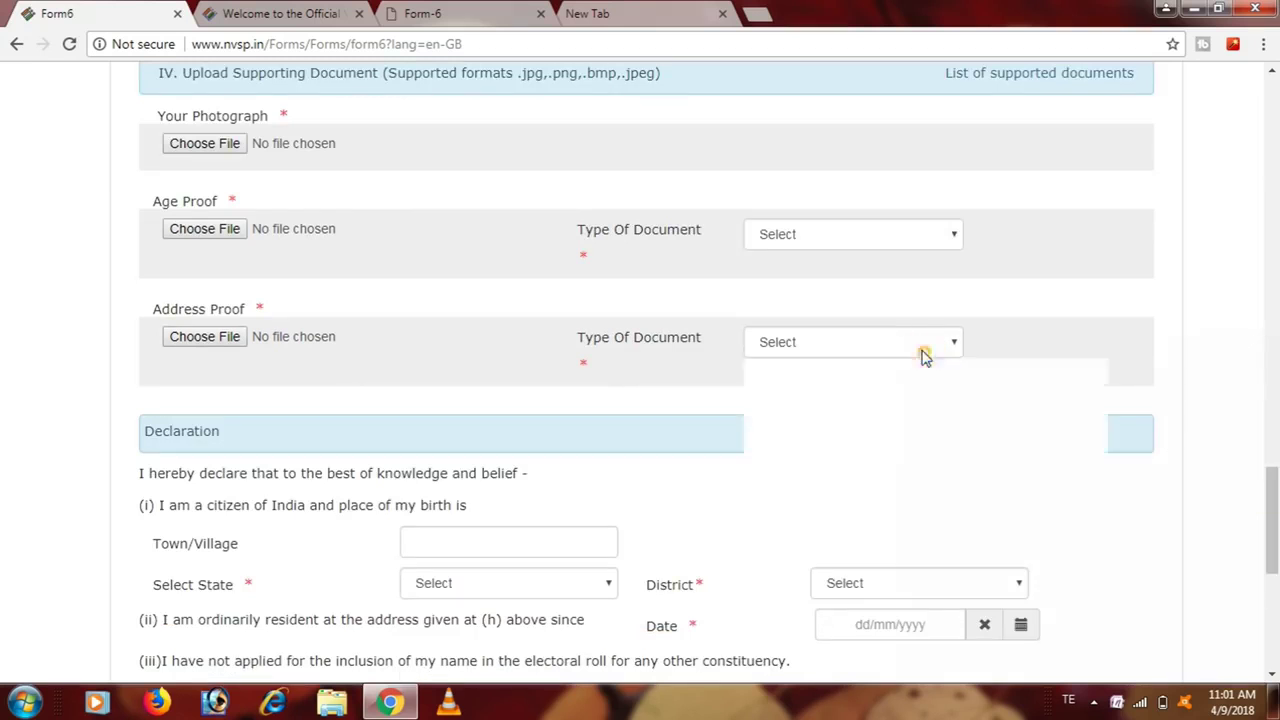
{"action": "left_click", "coordinate": [908, 474]}
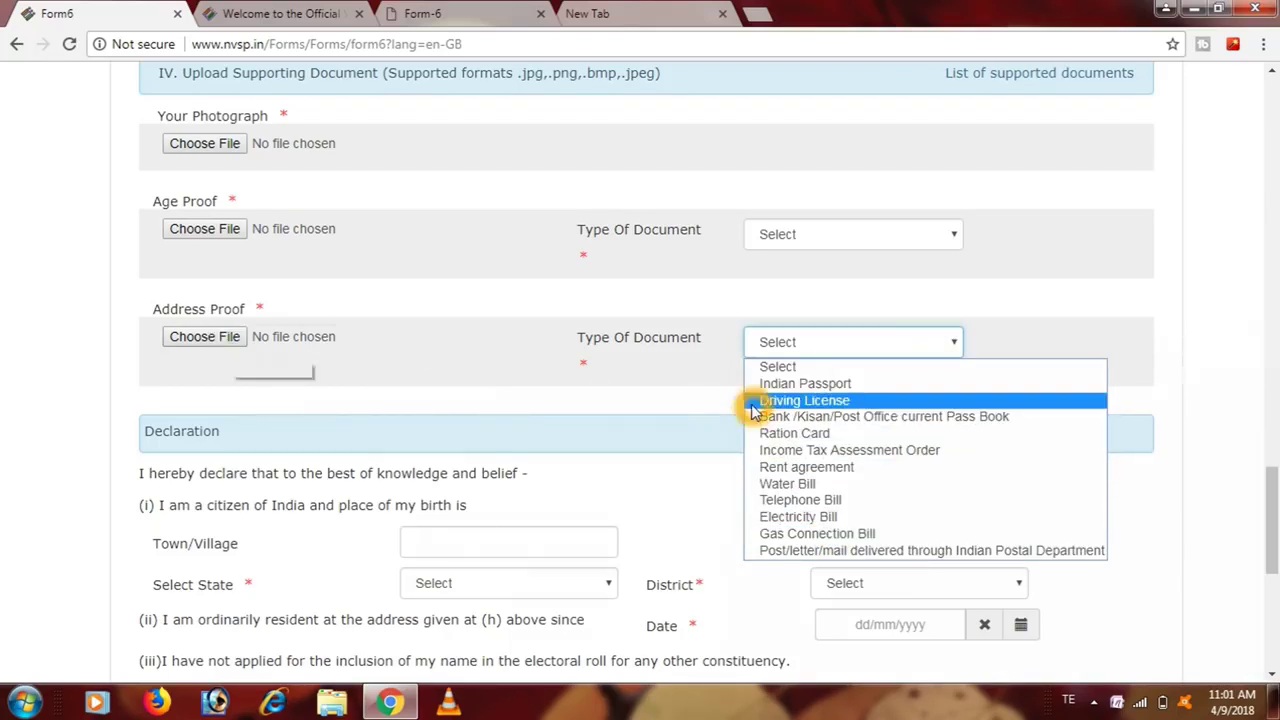
{"action": "left_click", "coordinate": [614, 417]}
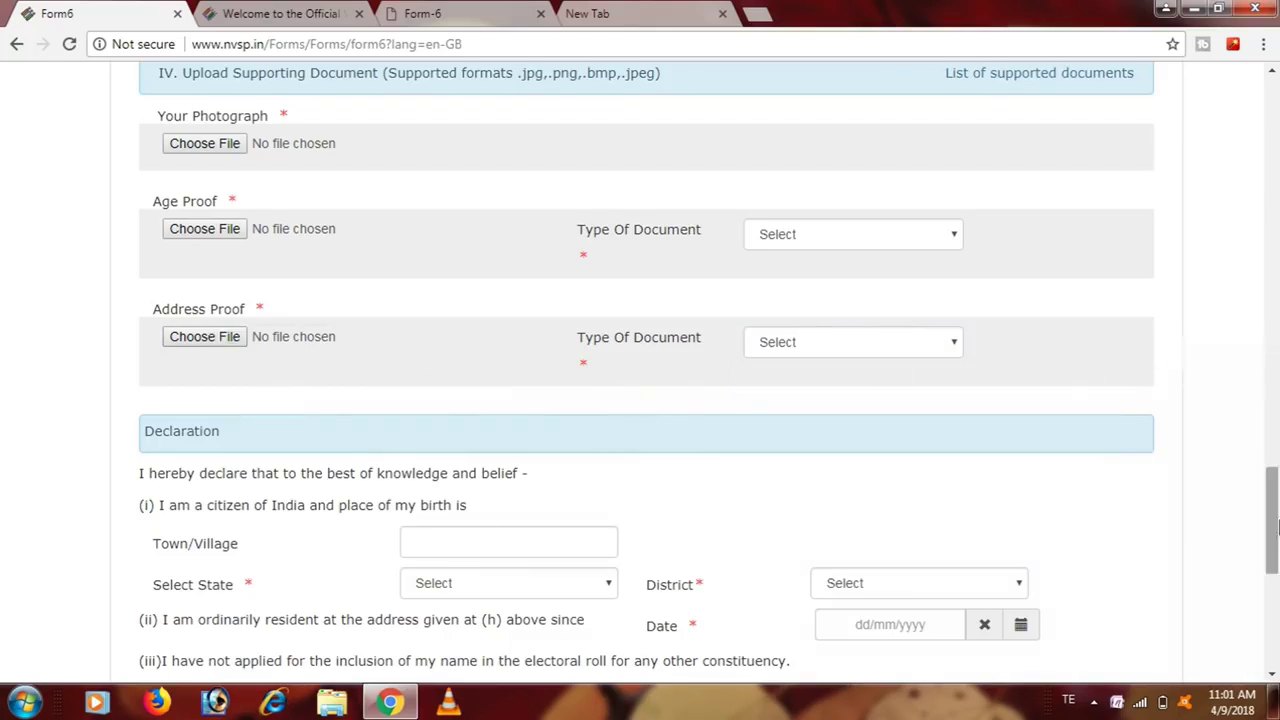
{"action": "scroll", "coordinate": [1277, 515], "scroll_direction": "down", "scroll_amount": 3}
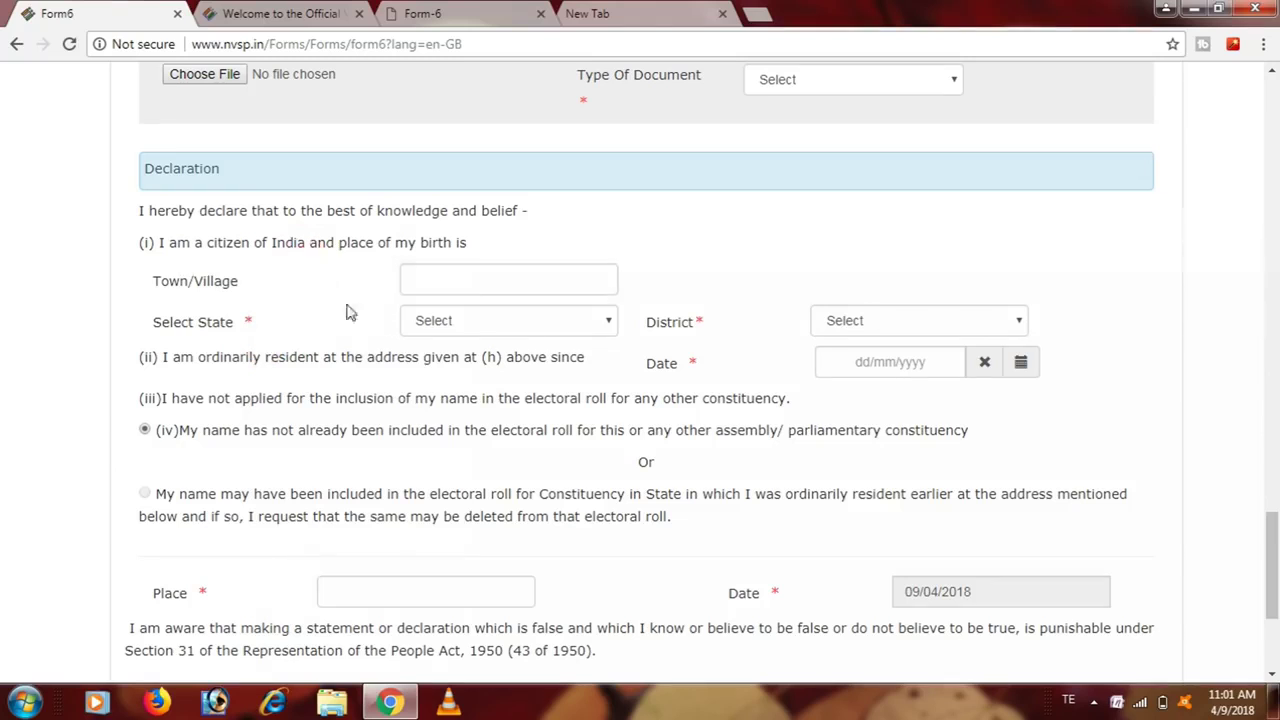
{"action": "left_click", "coordinate": [494, 283]}
{"action": "left_click", "coordinate": [496, 283]}
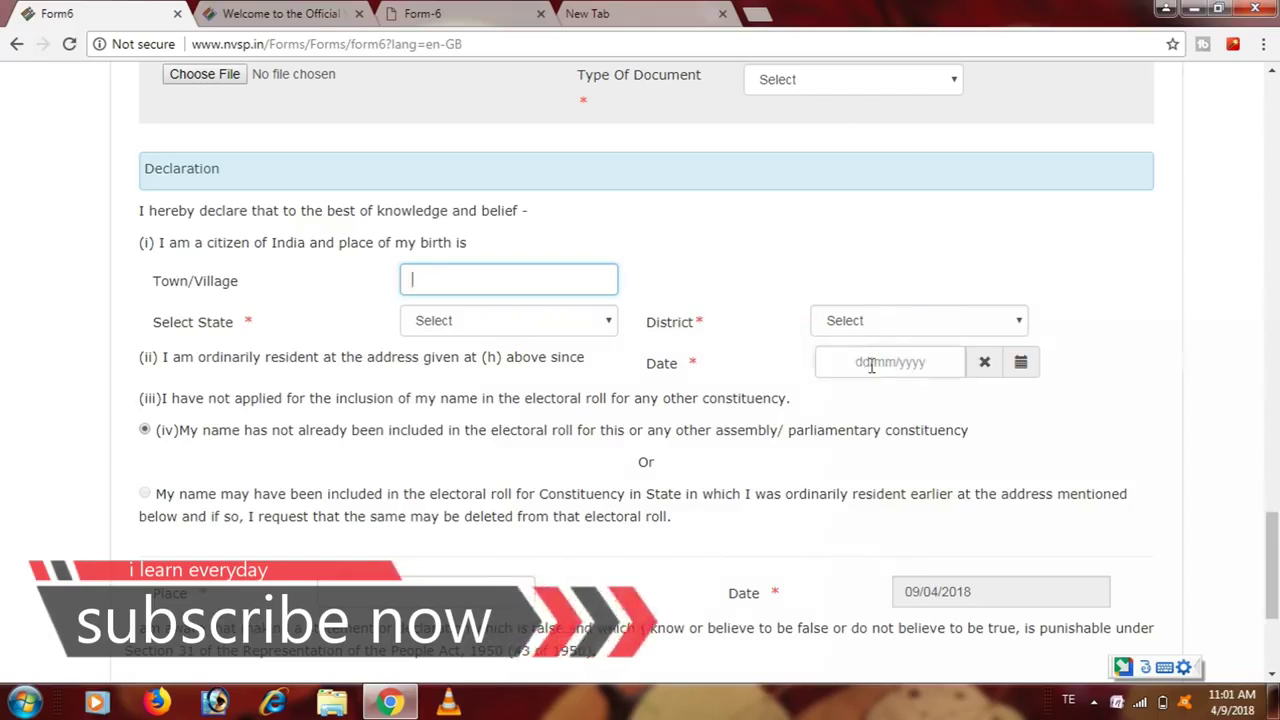
{"action": "scroll", "coordinate": [1276, 543], "scroll_direction": "down", "scroll_amount": 1}
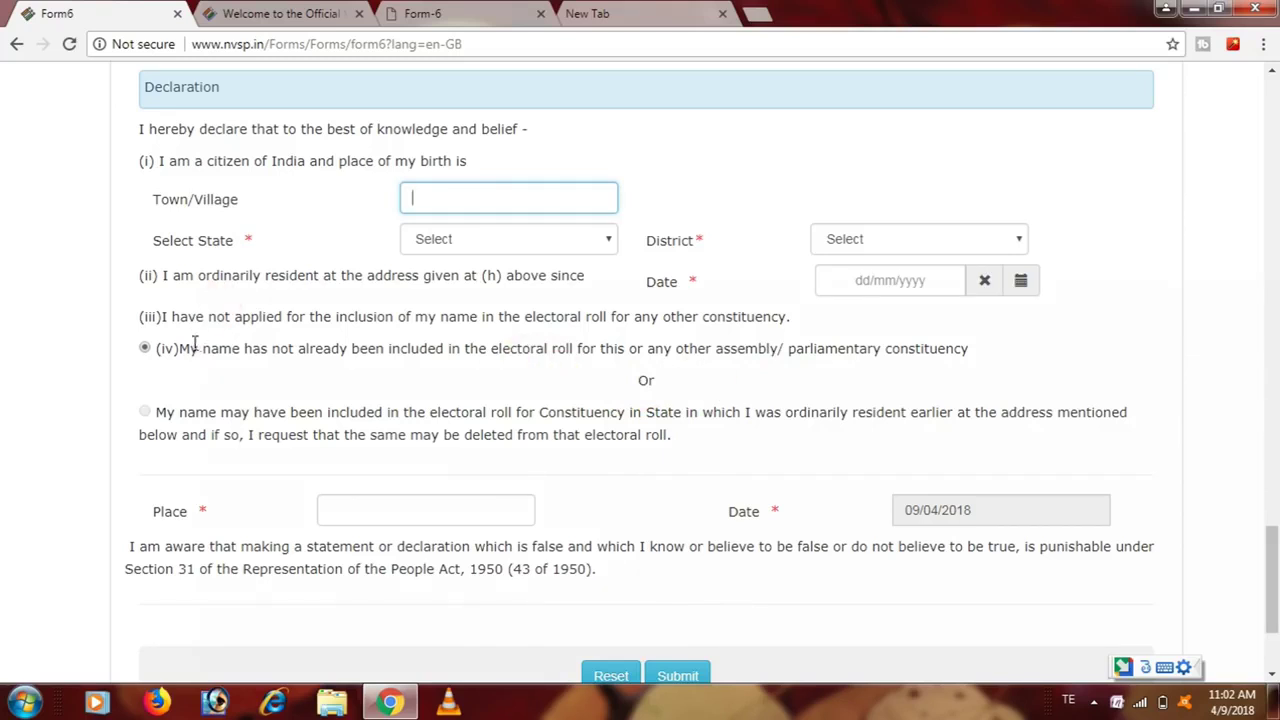
{"action": "left_click", "coordinate": [306, 409]}
{"action": "left_click", "coordinate": [480, 386]}
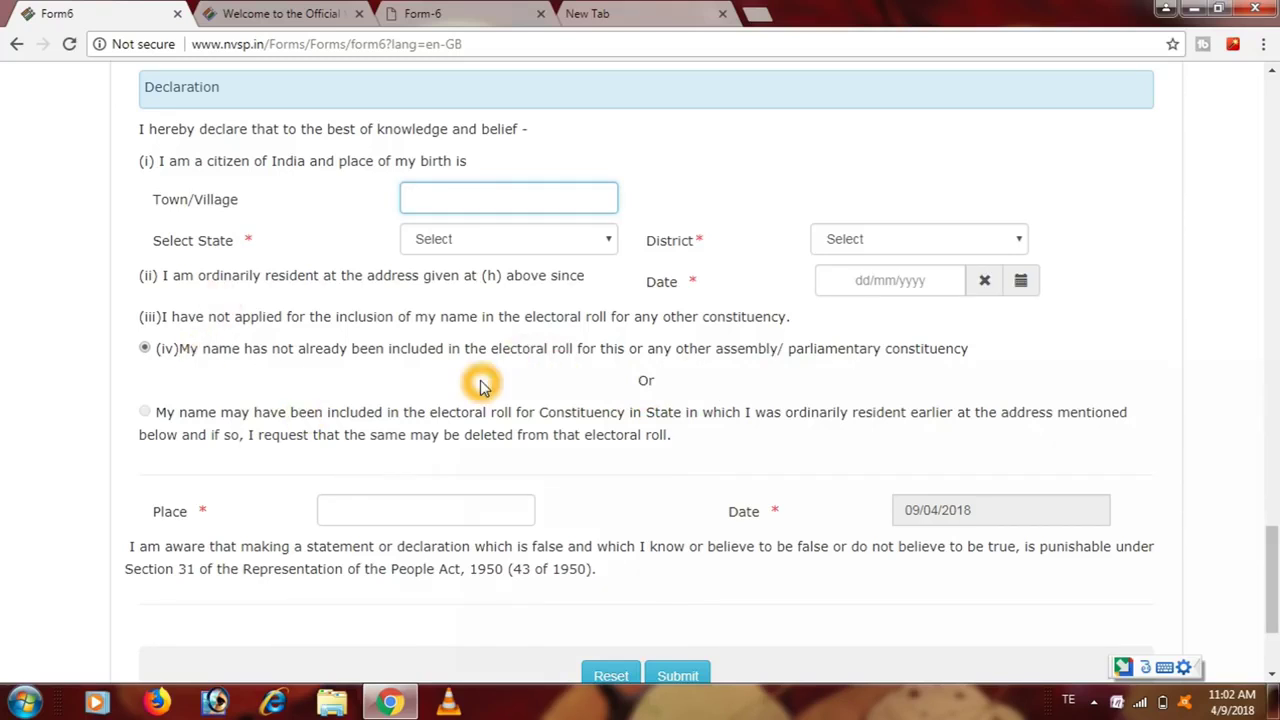
{"action": "key", "text": "alt+shift"}
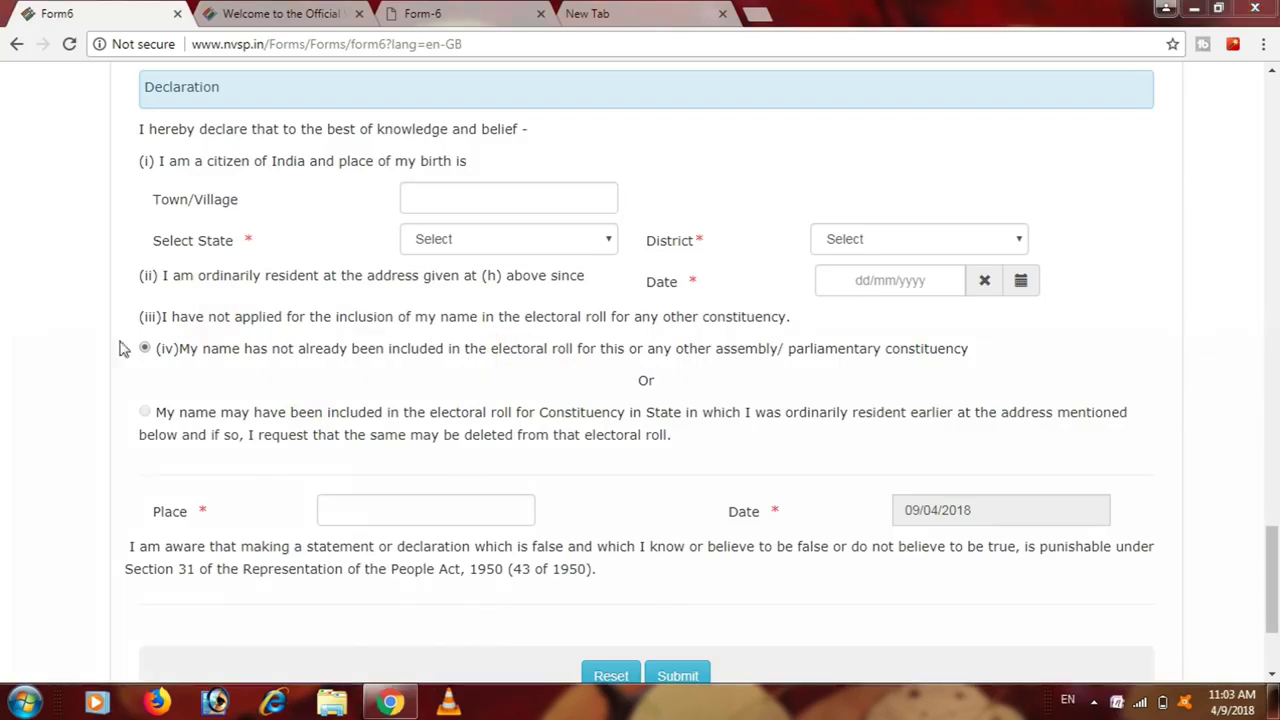
{"action": "left_click", "coordinate": [145, 350]}
{"action": "left_click", "coordinate": [348, 460]}
{"action": "left_click", "coordinate": [404, 510]}
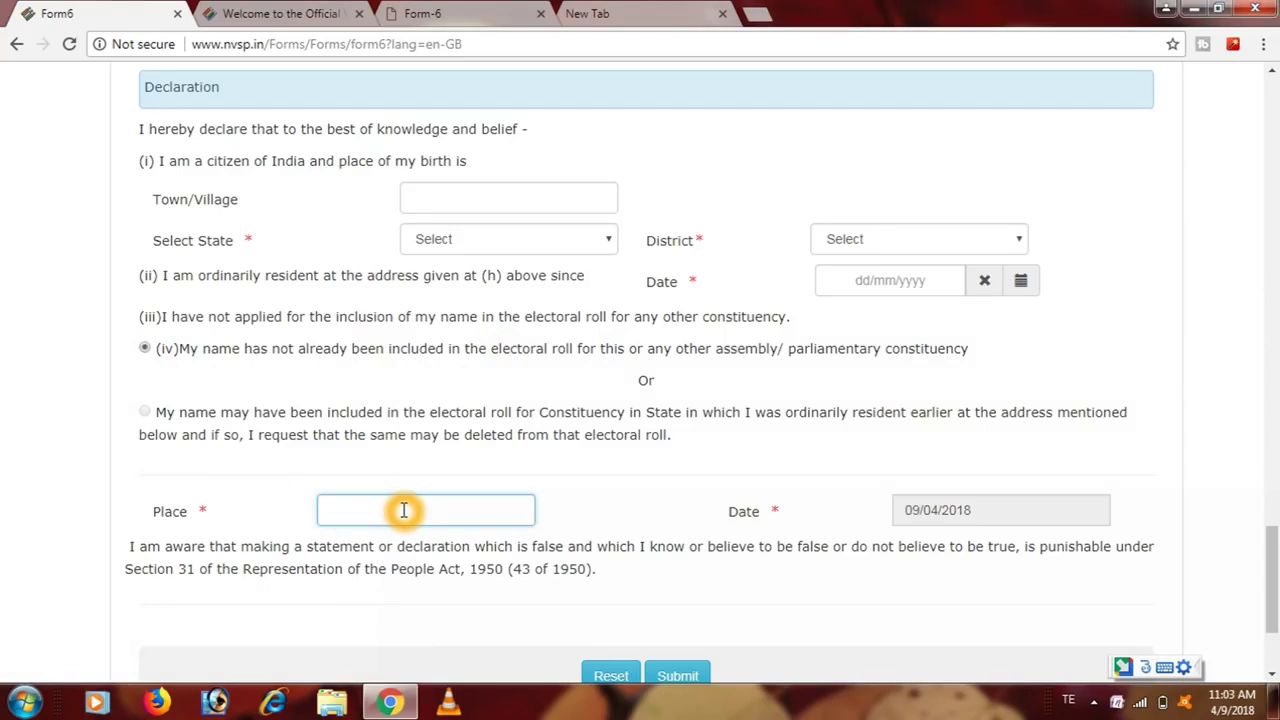
- Enter BHADRACHALAM as the declaration Place, fixing the last letter and keeping English letters
{"action": "type", "text": "BHADR"}
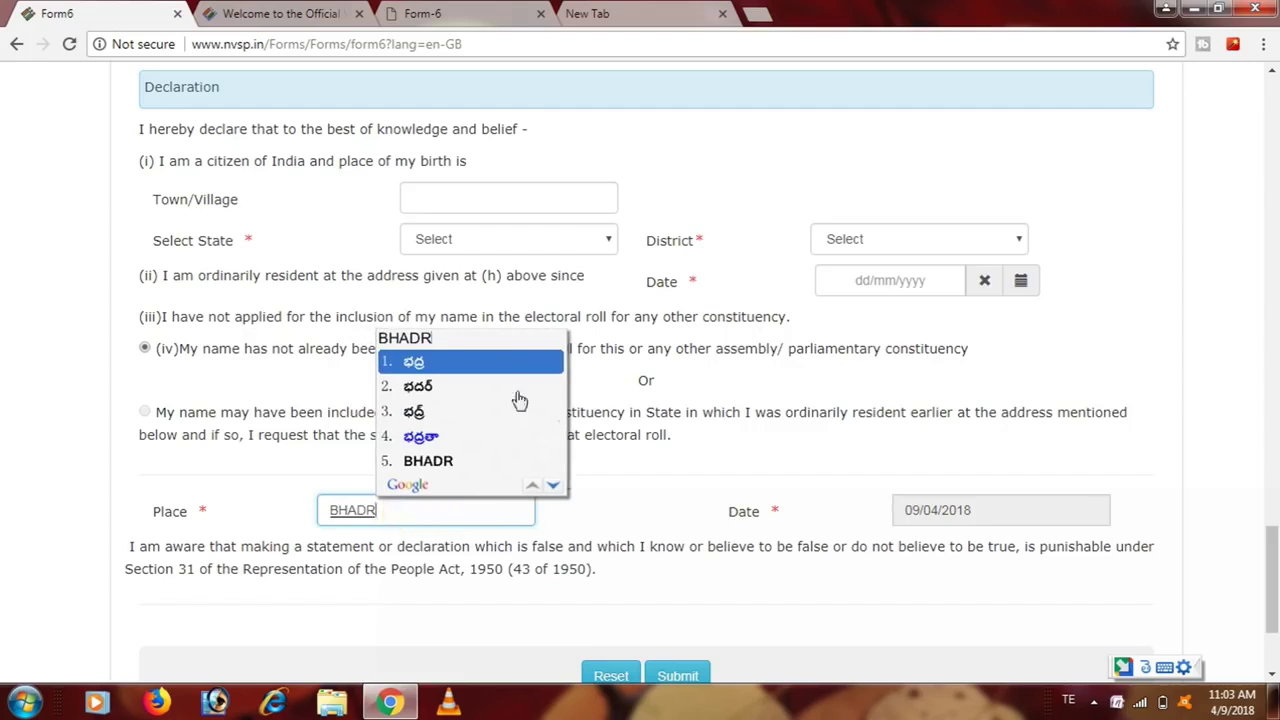
{"action": "left_click", "coordinate": [440, 528]}
{"action": "type", "text": "A"}
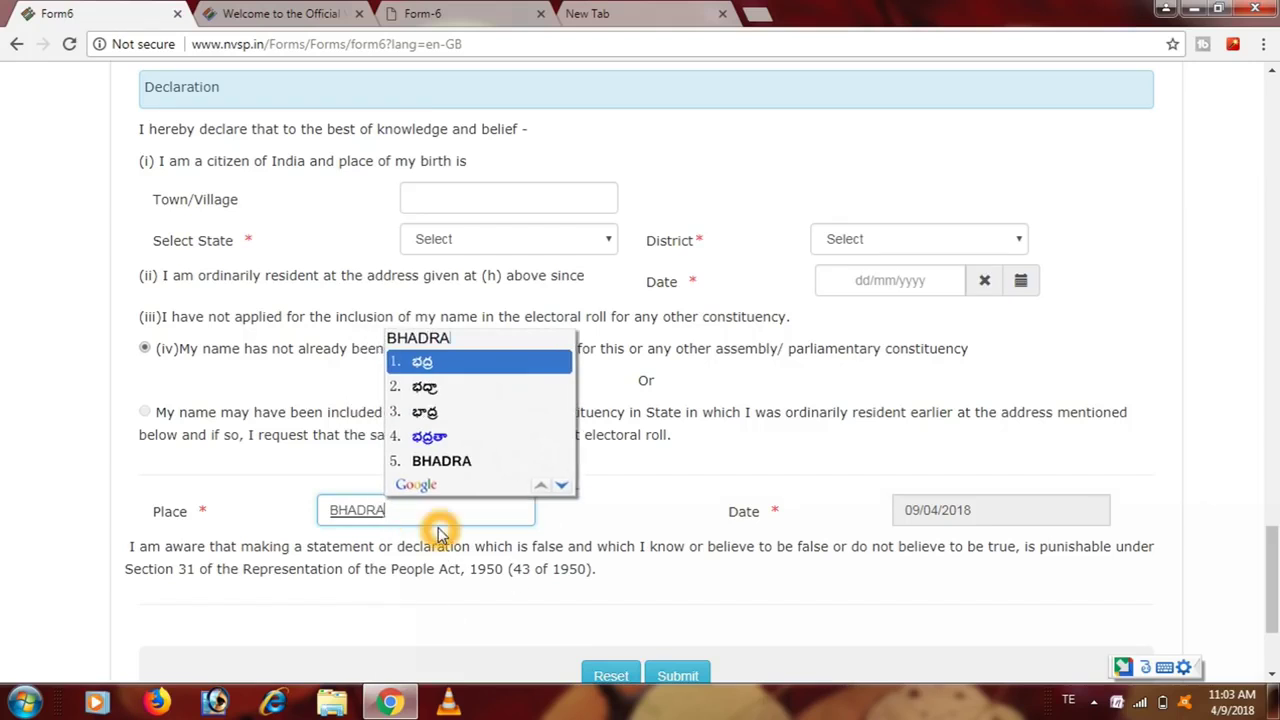
{"action": "type", "text": "CHAL"}
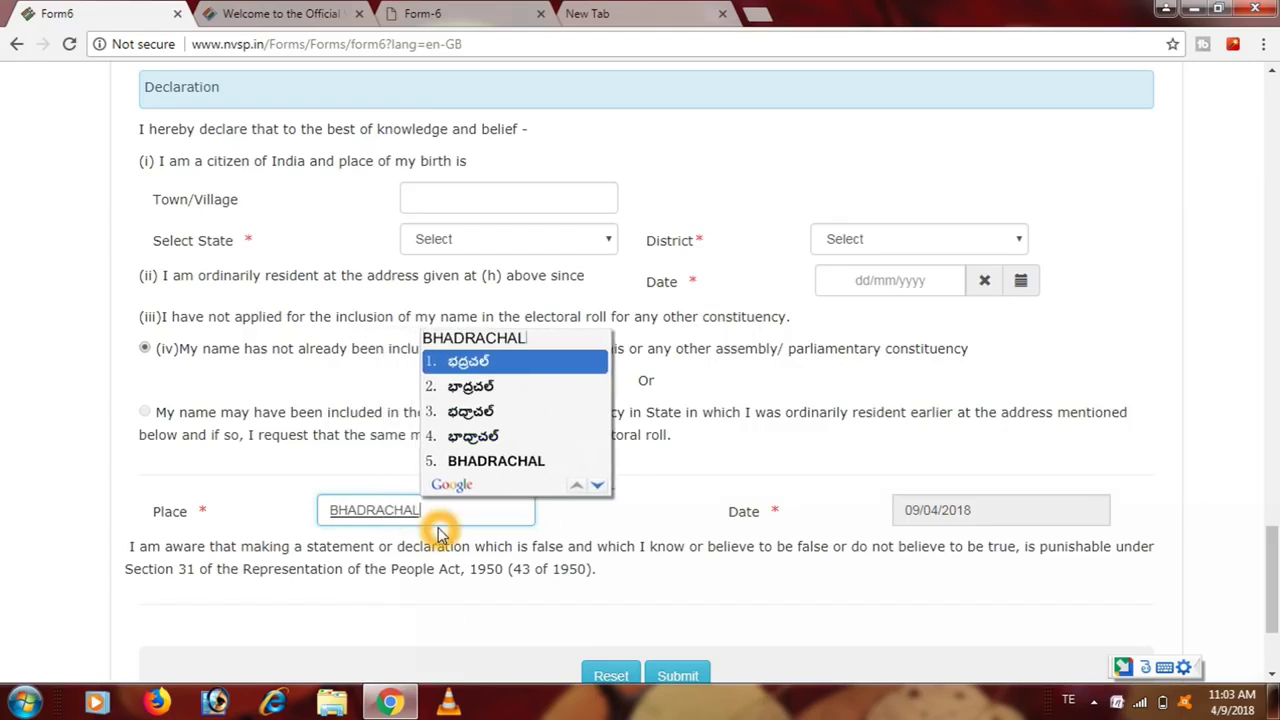
{"action": "type", "text": "AN"}
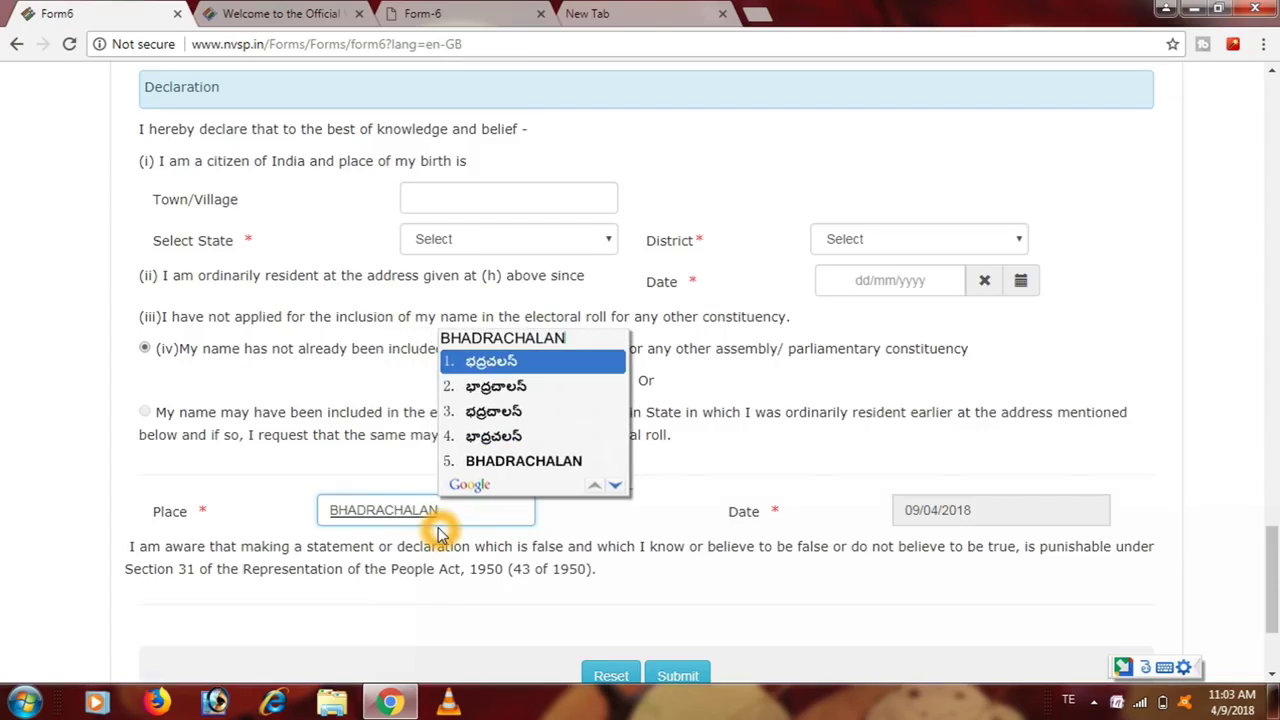
{"action": "key", "text": "BackSpace"}
{"action": "type", "text": "M"}
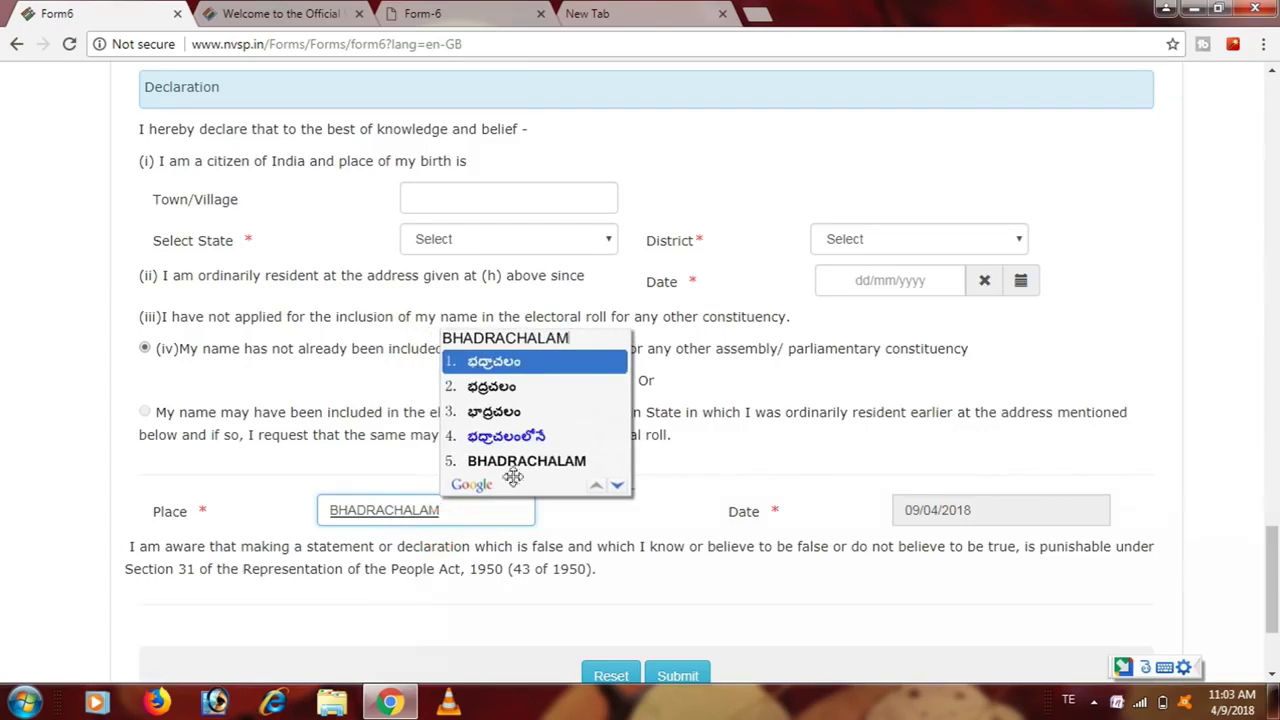
{"action": "left_click", "coordinate": [520, 461]}
{"action": "left_click", "coordinate": [948, 497]}
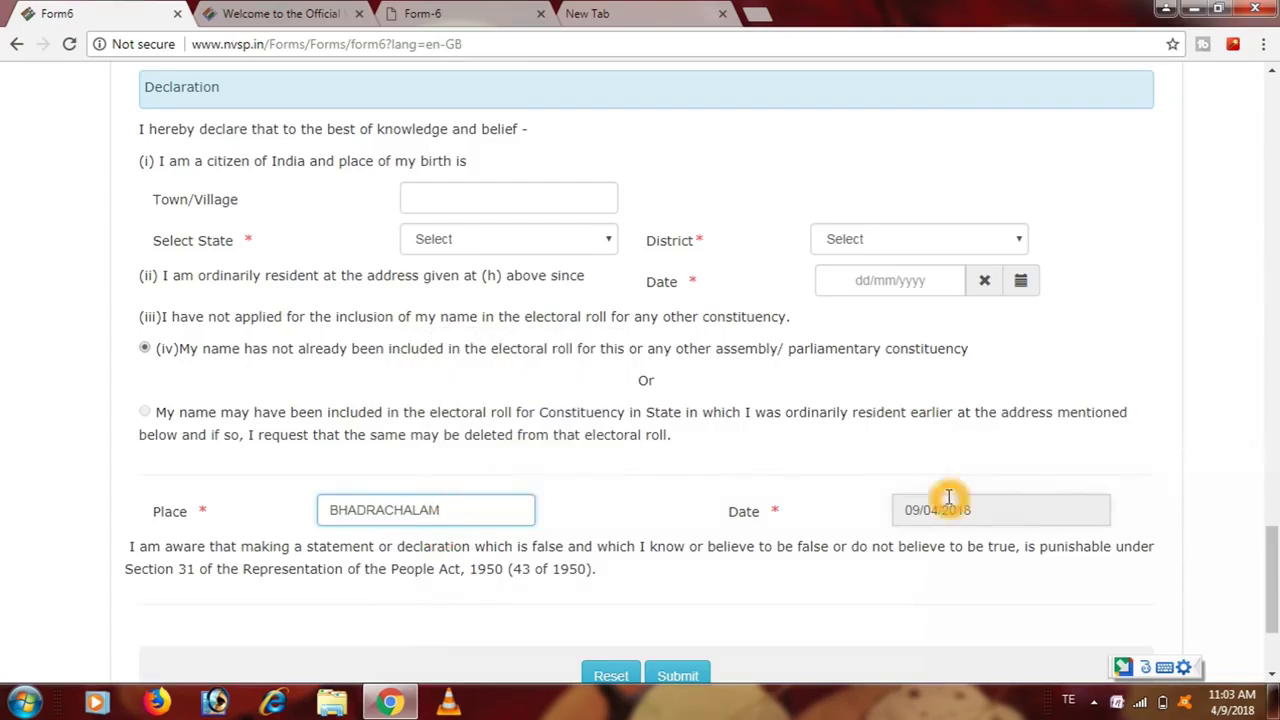
{"action": "left_click", "coordinate": [978, 516]}
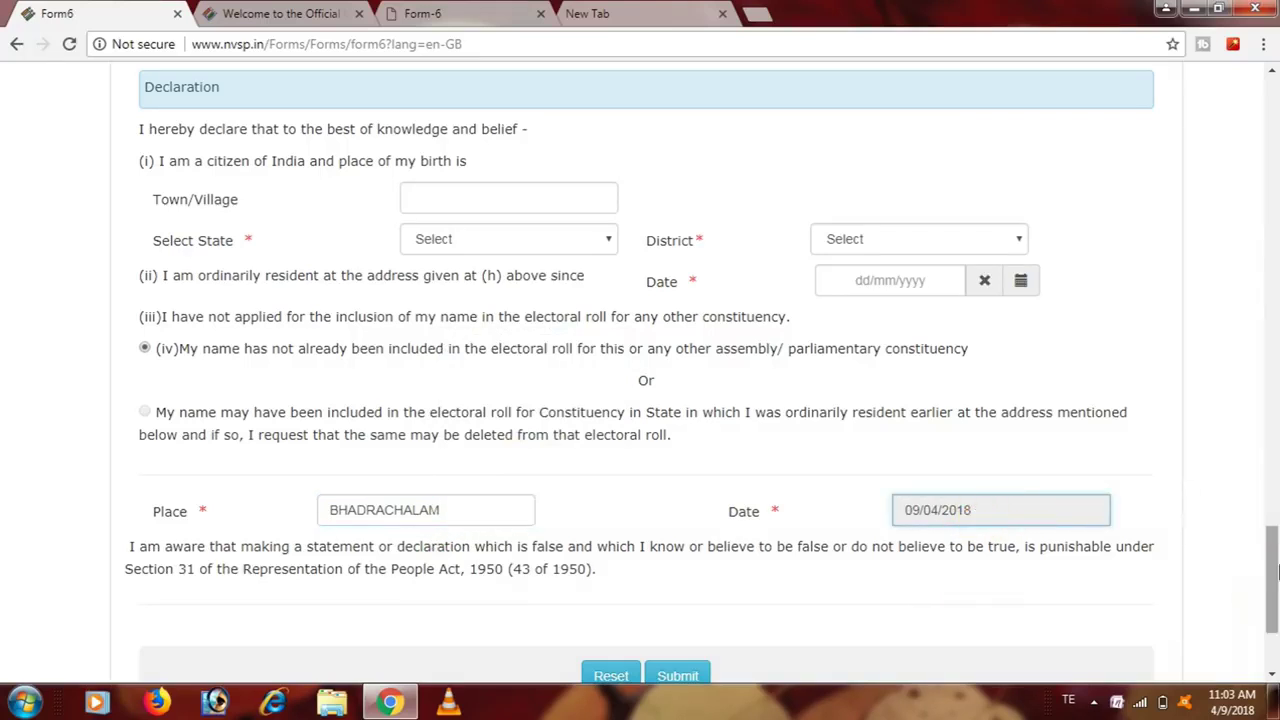
{"action": "scroll", "coordinate": [1276, 570], "scroll_direction": "down", "scroll_amount": 2}
- Submit Form 6 and scroll back up the page
{"action": "left_click", "coordinate": [677, 488]}
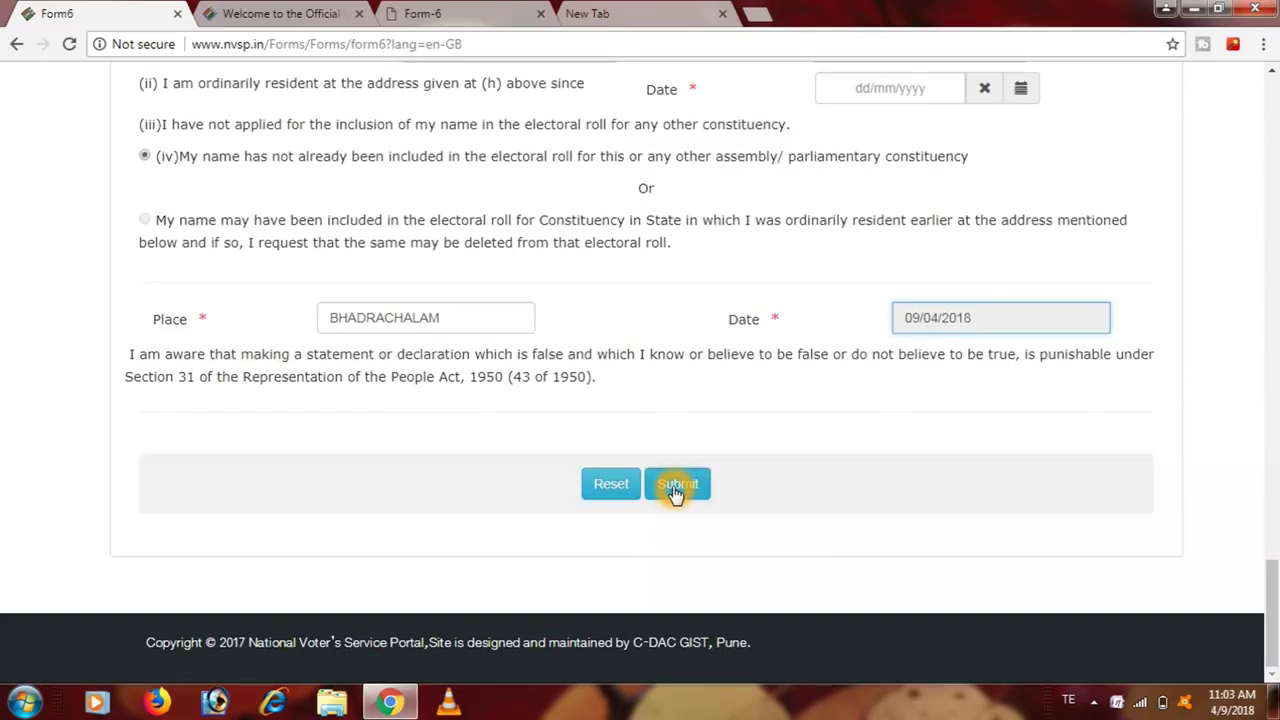
{"action": "left_click_drag", "start_coordinate": [1273, 606], "coordinate": [1272, 162]}
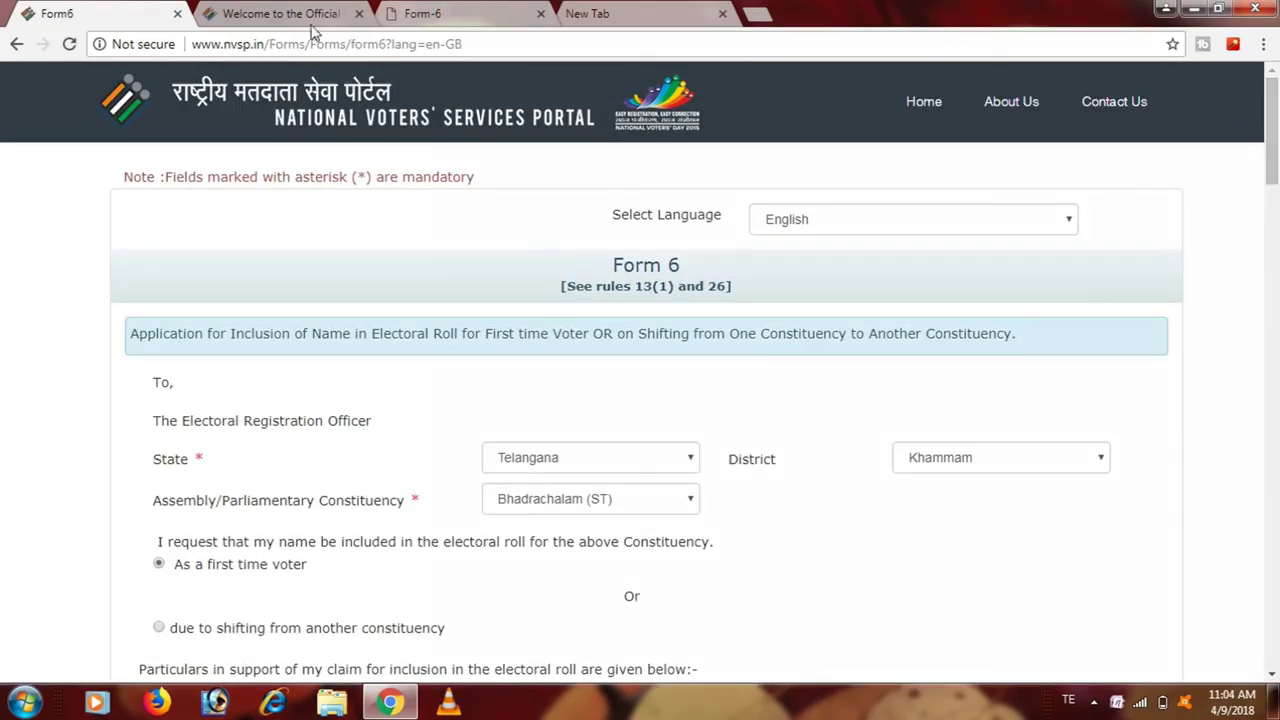
- Return from the CEO Telangana tab to Form 6 and go to the NVSP home page
{"action": "left_click", "coordinate": [272, 16]}
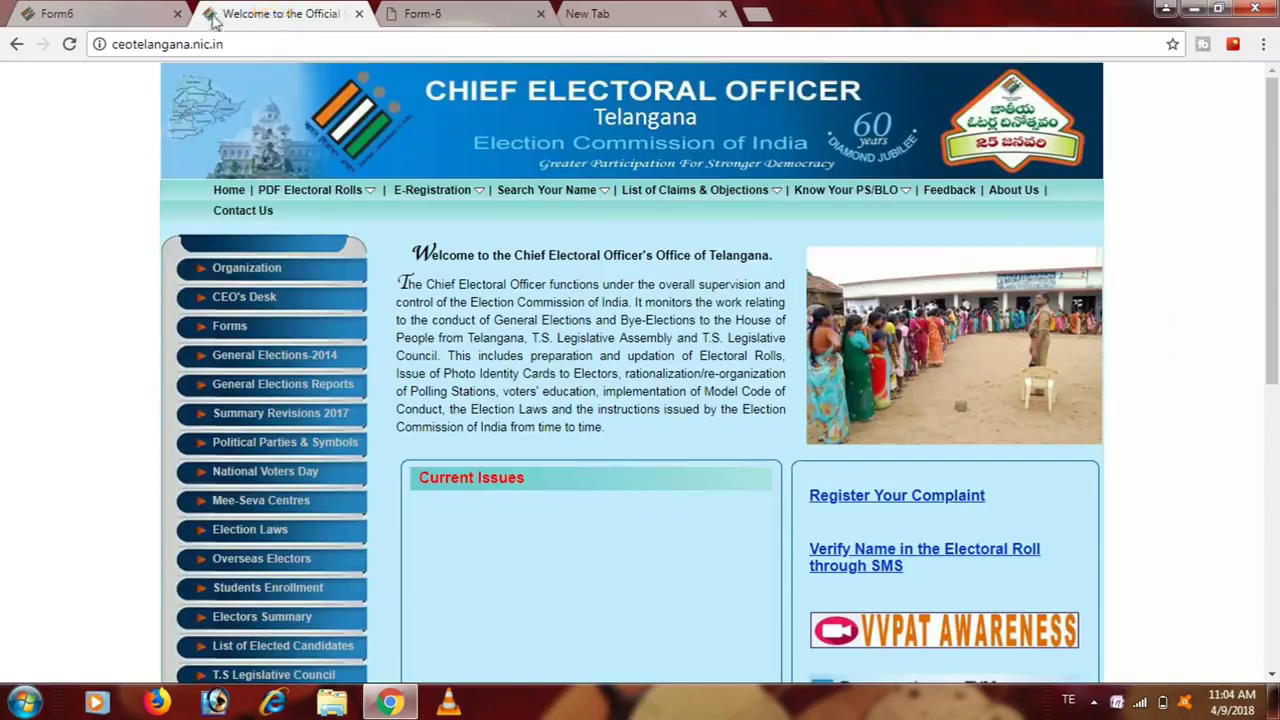
{"action": "key", "text": "ctrl+shift+Tab"}
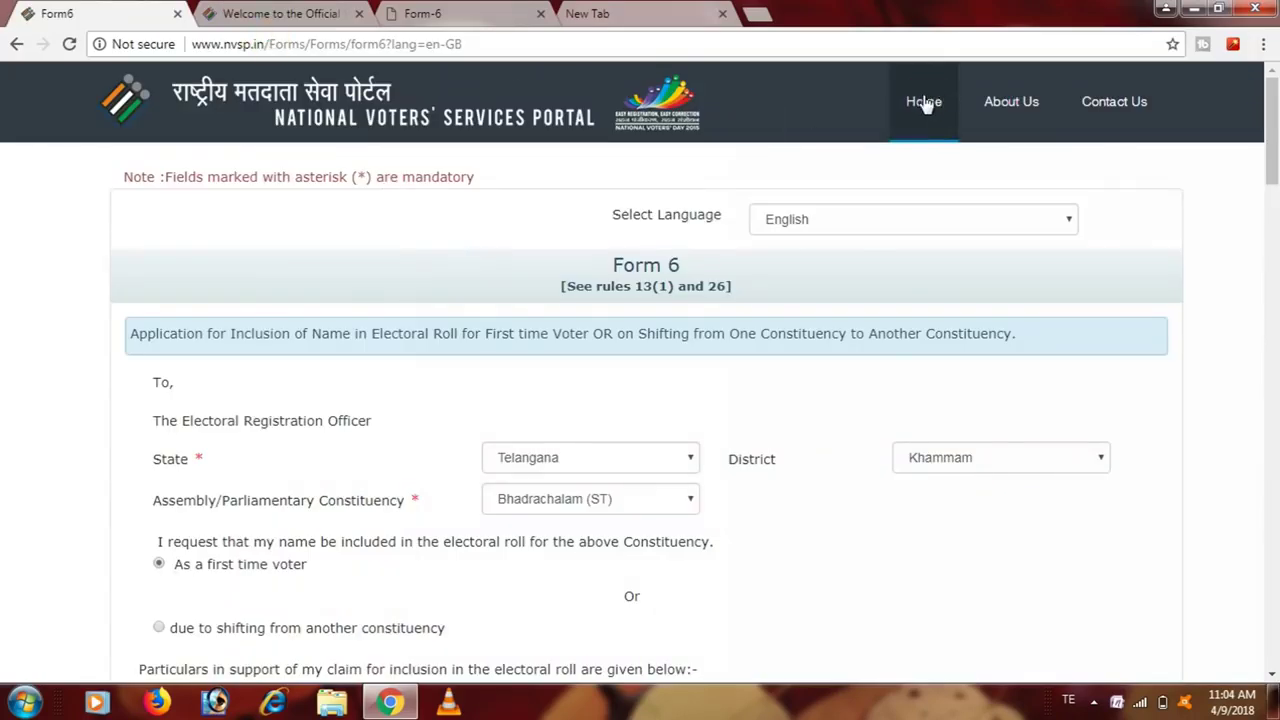
{"action": "left_click", "coordinate": [924, 101]}
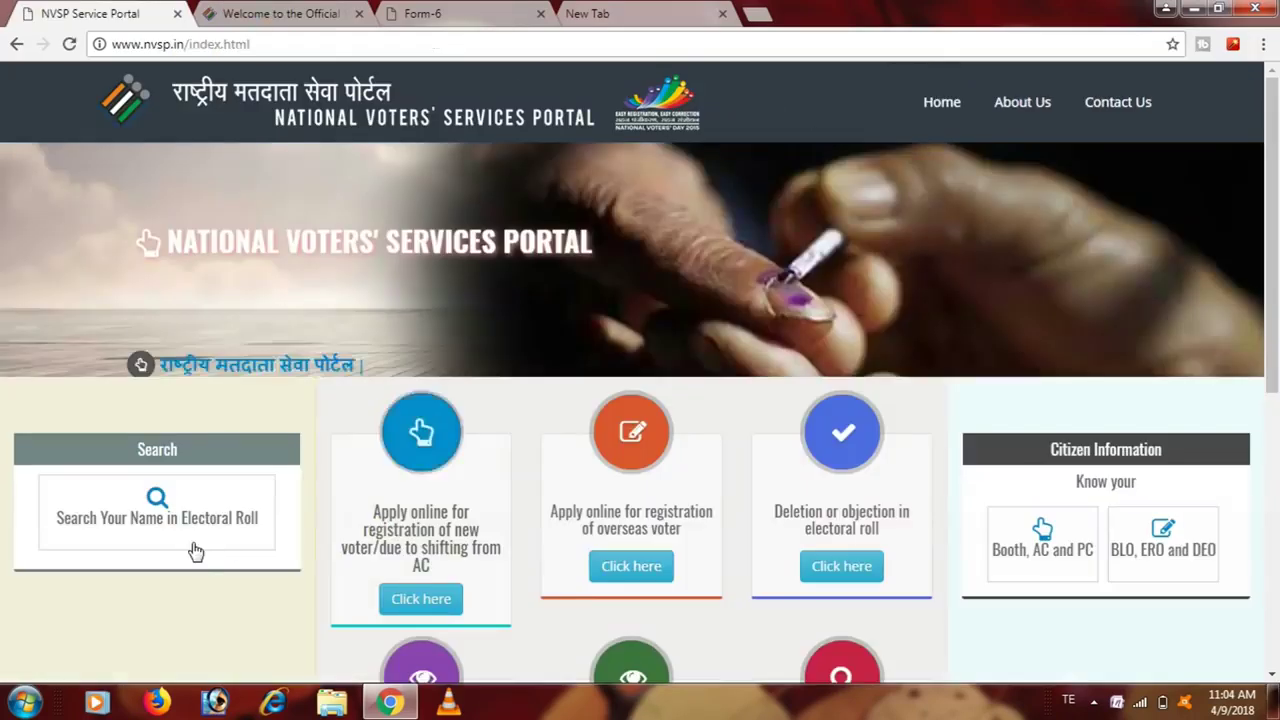
{"action": "left_click", "coordinate": [246, 539]}
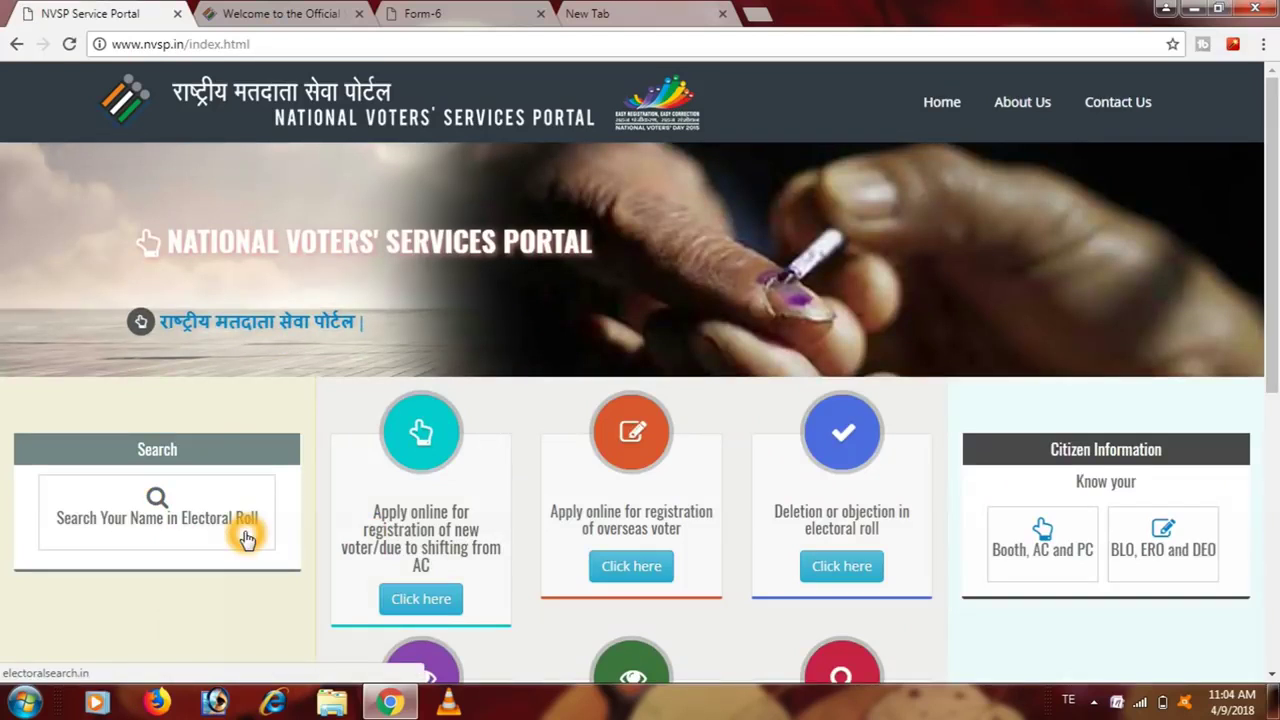
{"action": "left_click", "coordinate": [1246, 411]}
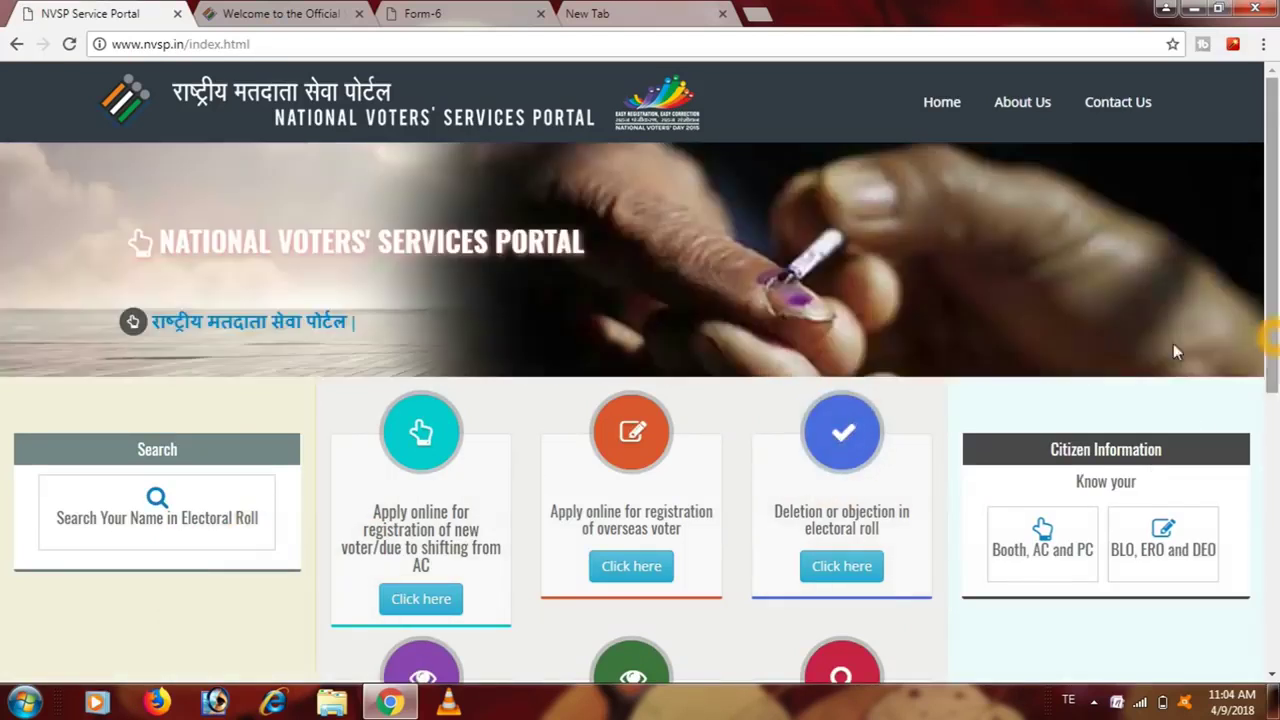
{"action": "left_click", "coordinate": [628, 450]}
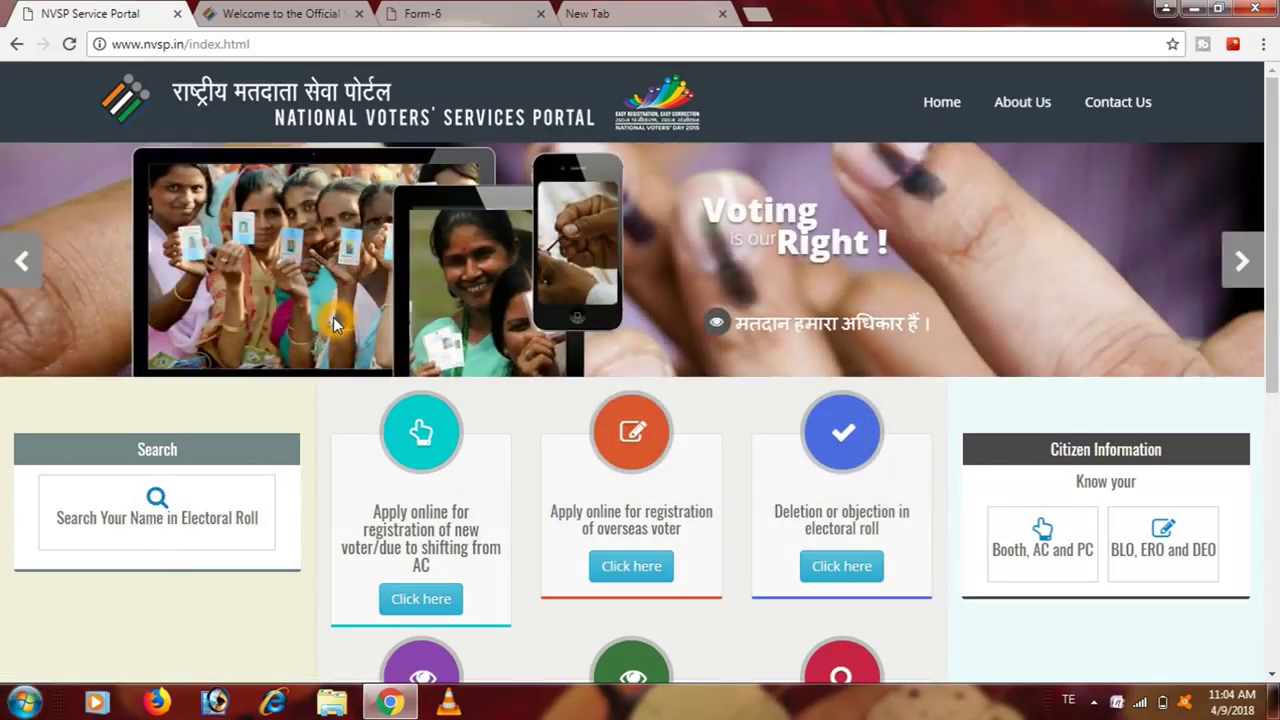
- On the CEO Telangana site, open Know Your Status from E-Registration > Assembly Constituency
{"action": "left_click", "coordinate": [295, 16]}
{"action": "mouse_move", "coordinate": [440, 194]}
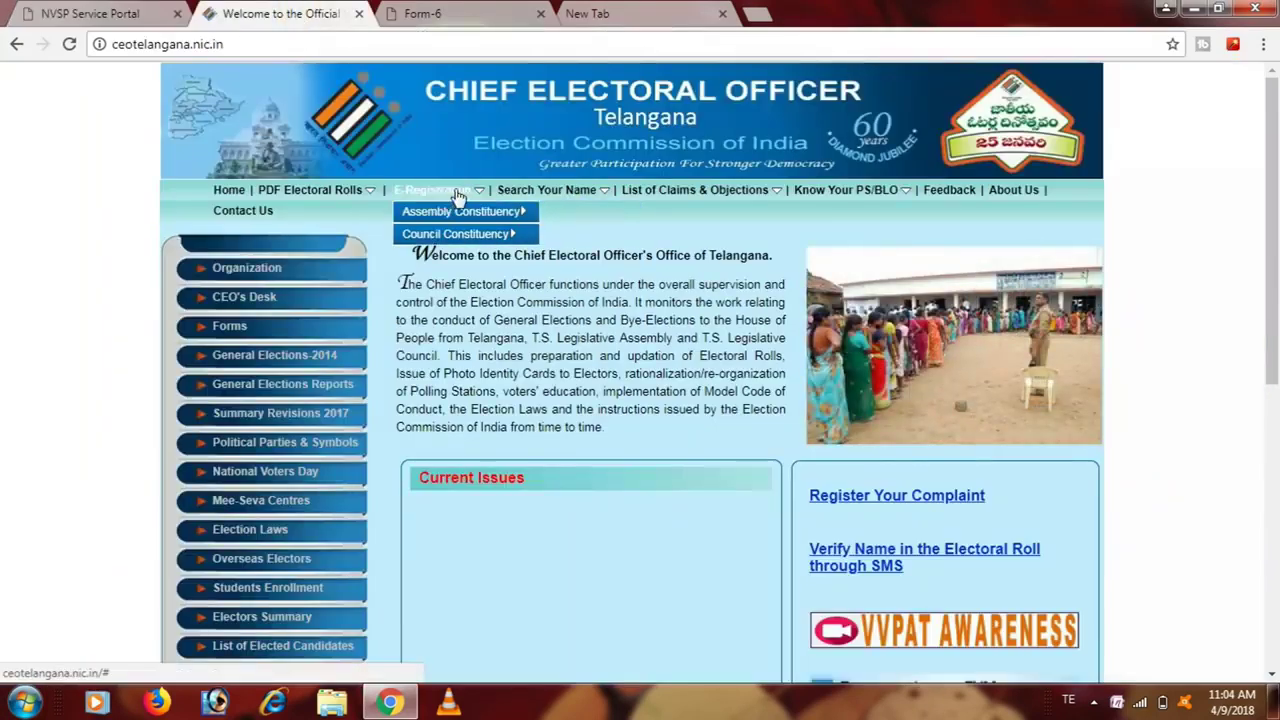
{"action": "mouse_move", "coordinate": [573, 205]}
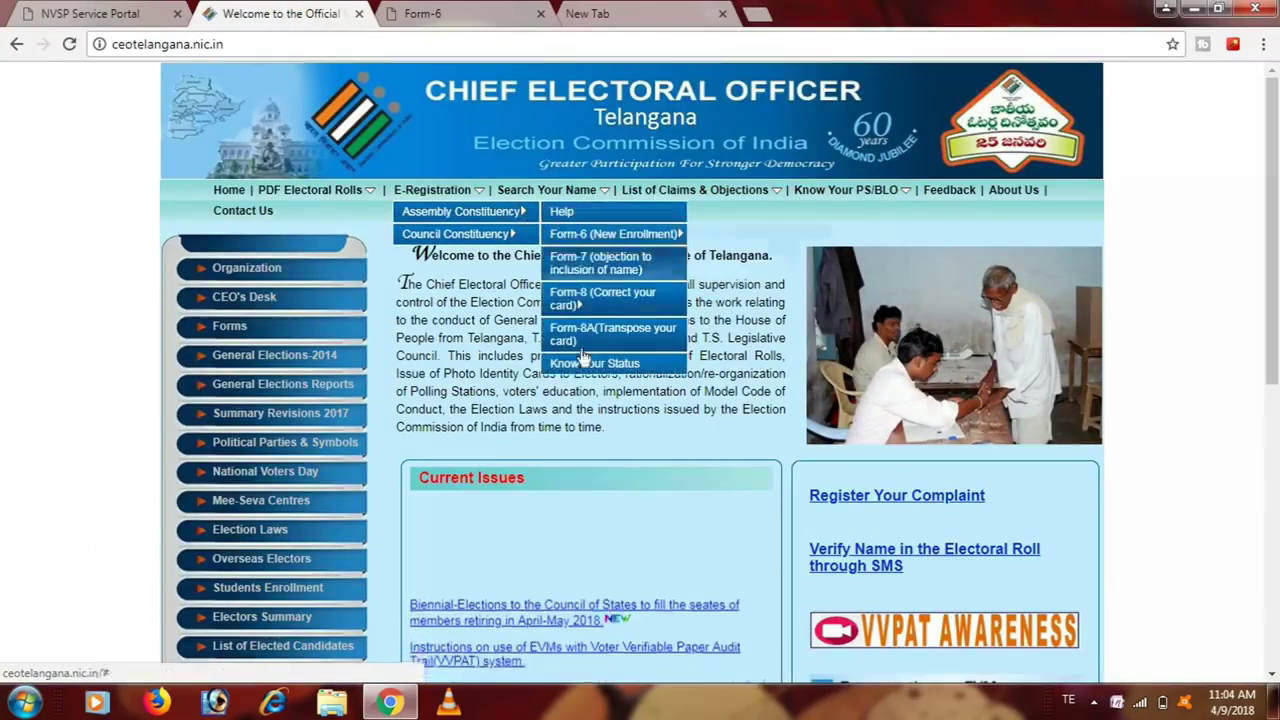
{"action": "left_click", "coordinate": [580, 364]}
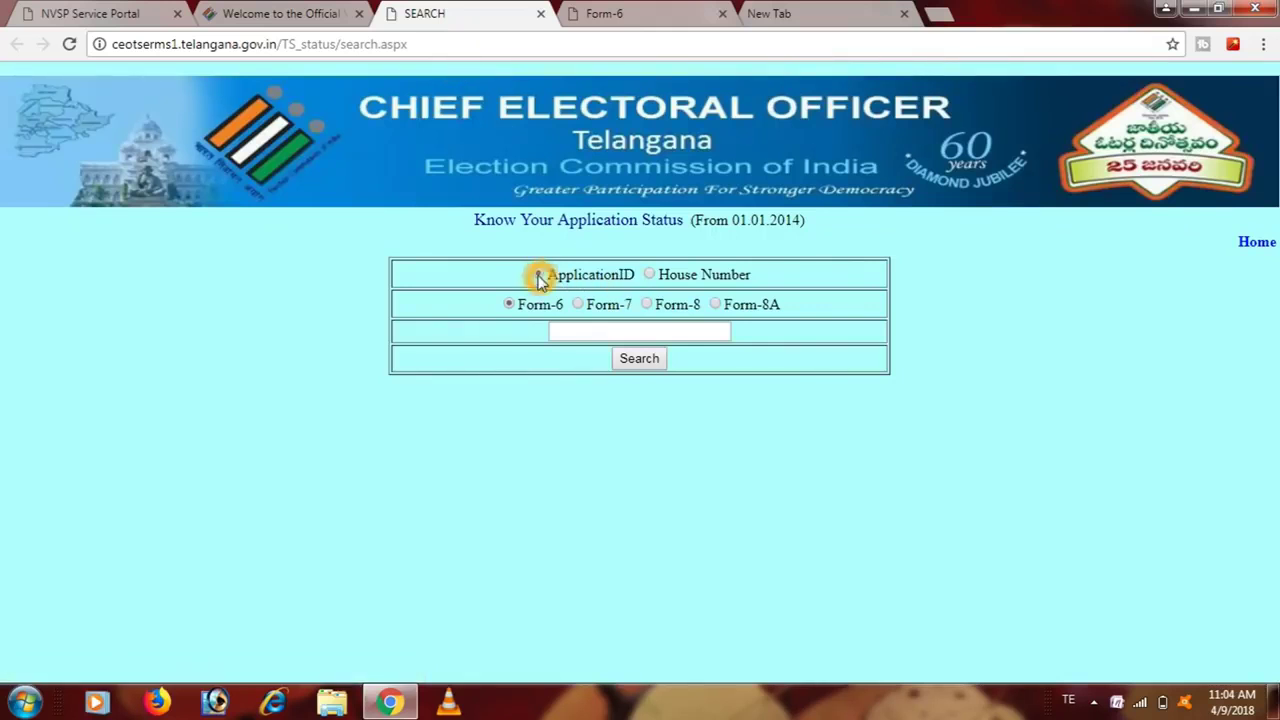
- Select the Application ID search option on the status page and adjust the form options
{"action": "left_click", "coordinate": [563, 335]}
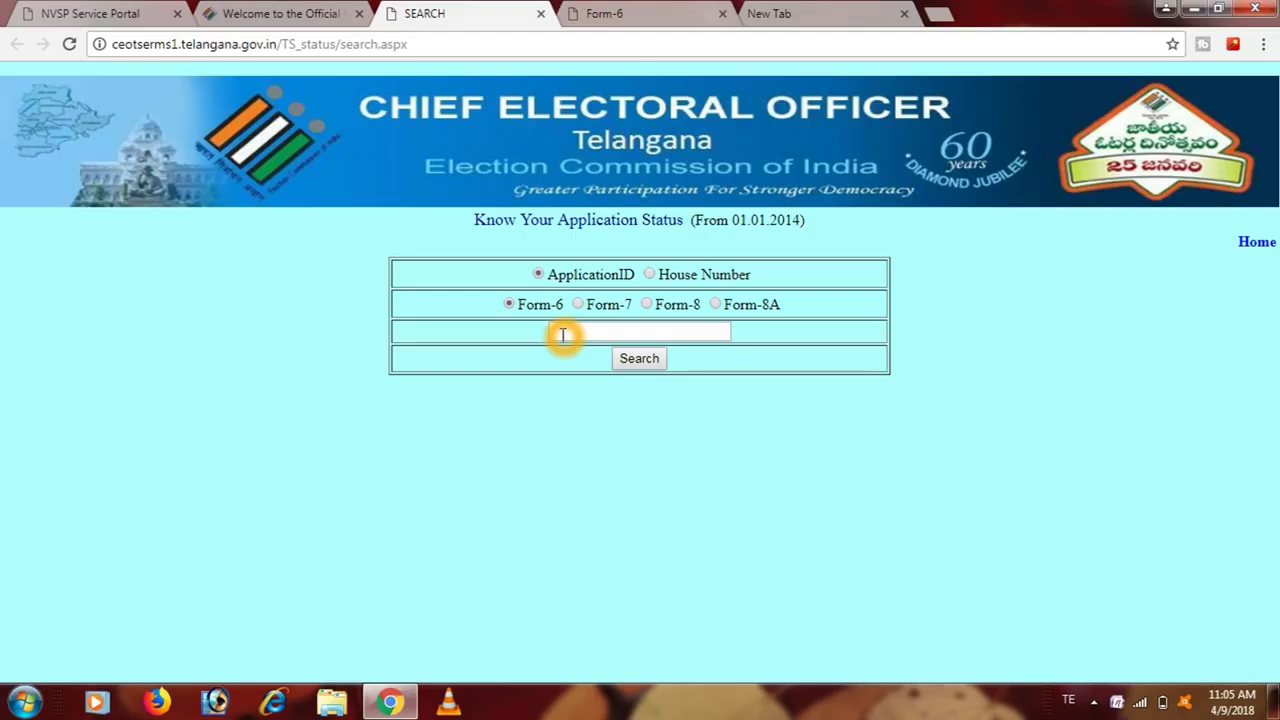
{"action": "left_click", "coordinate": [623, 337]}
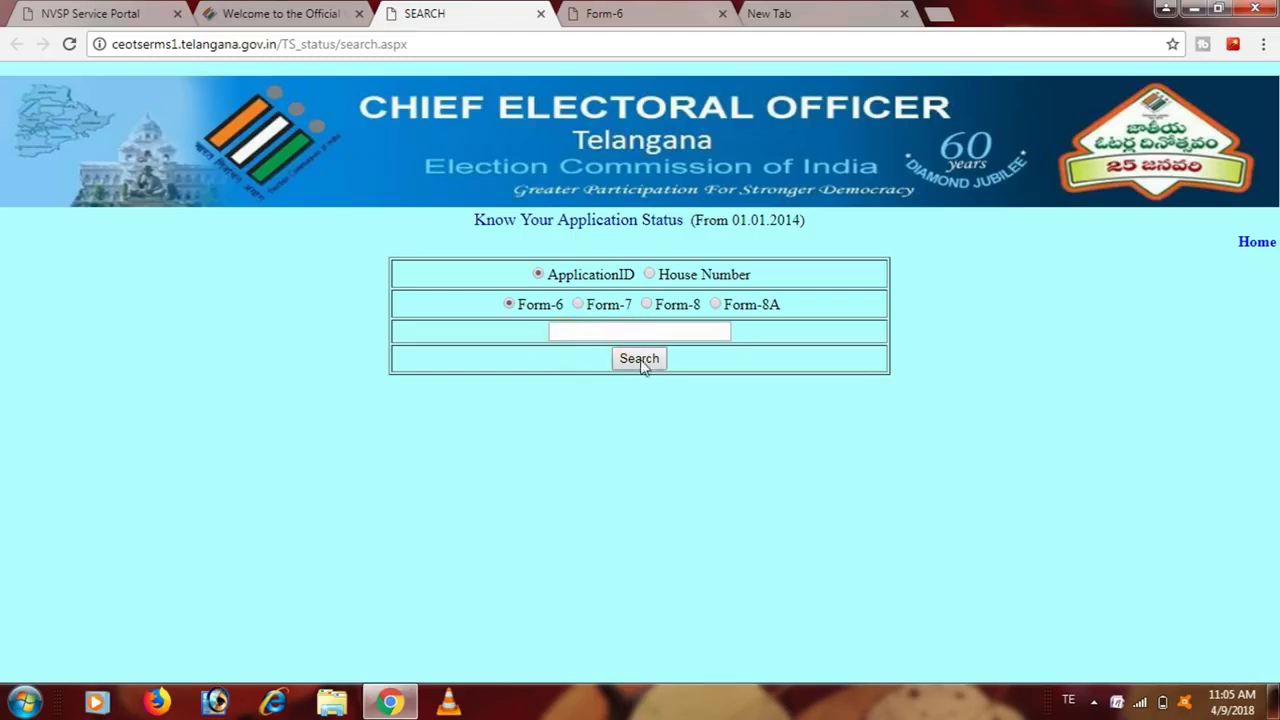
{"action": "left_click", "coordinate": [643, 364]}
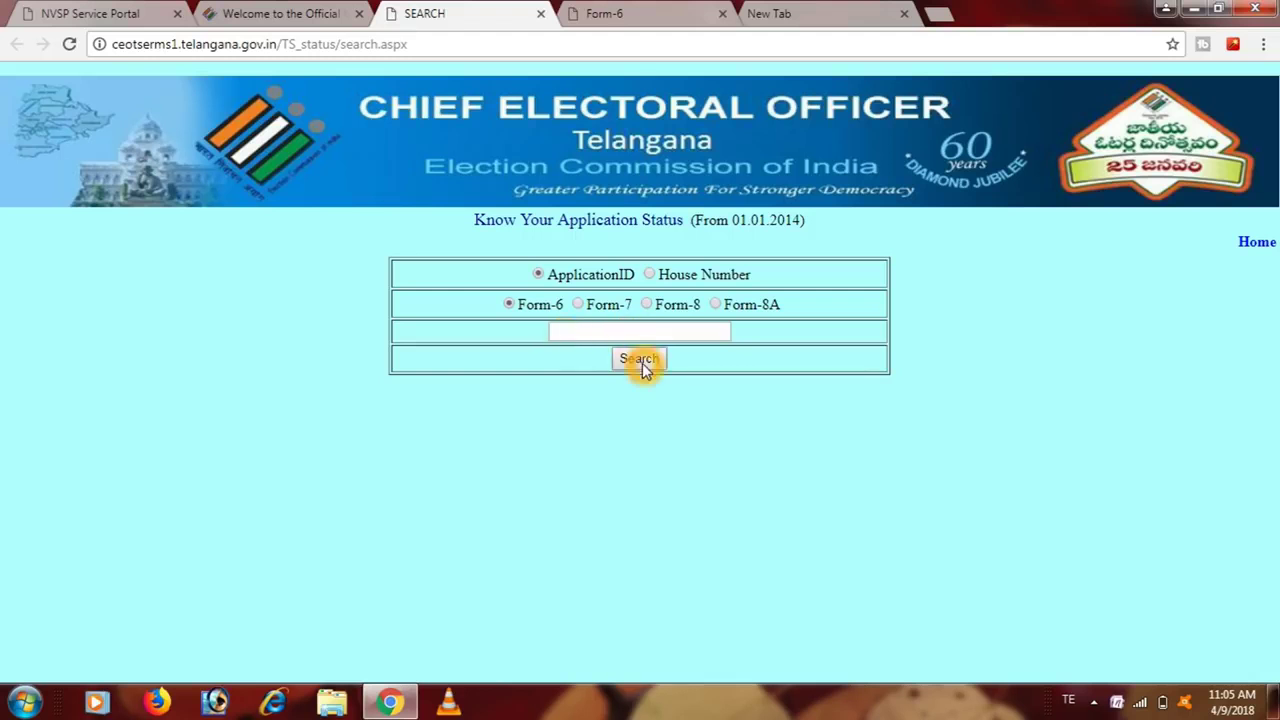
{"action": "left_click", "coordinate": [518, 320]}
{"action": "left_click", "coordinate": [558, 316]}
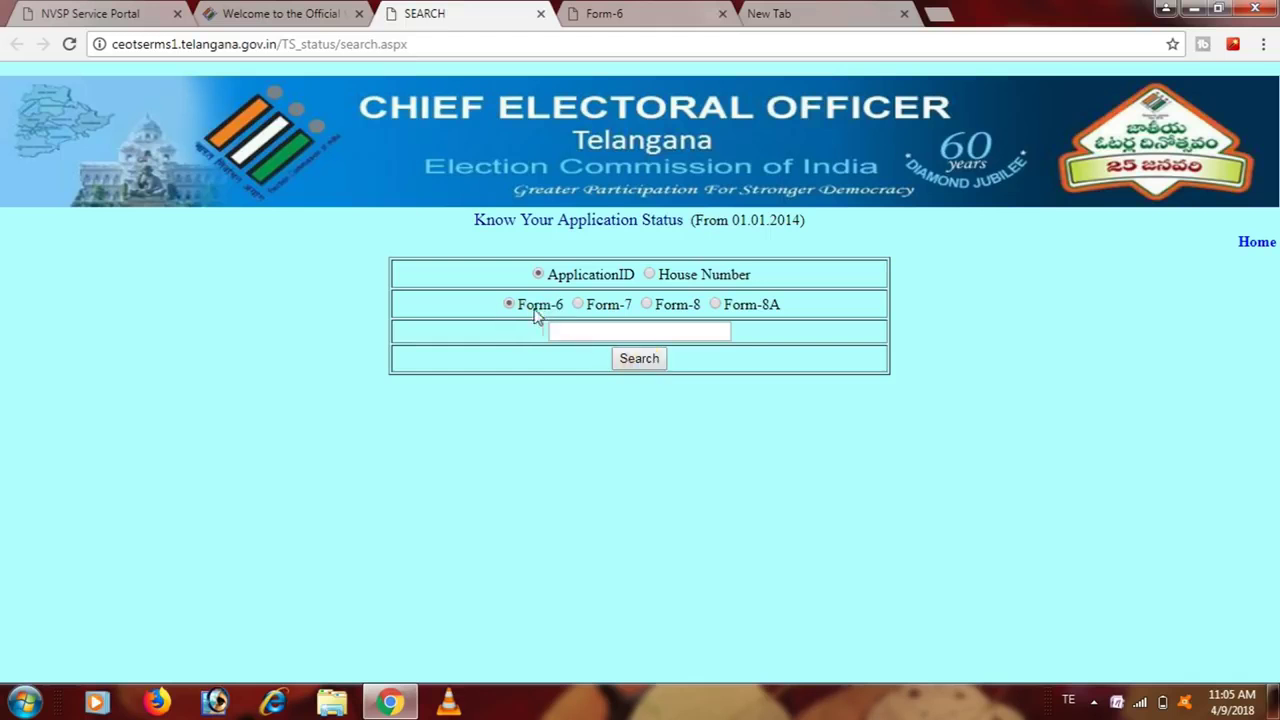
{"action": "left_click", "coordinate": [512, 310]}
- Switch the lookup to House Number, keep Form-6 selected, and run the search
{"action": "left_click", "coordinate": [651, 276]}
{"action": "left_click", "coordinate": [638, 366]}
{"action": "left_click", "coordinate": [645, 350]}
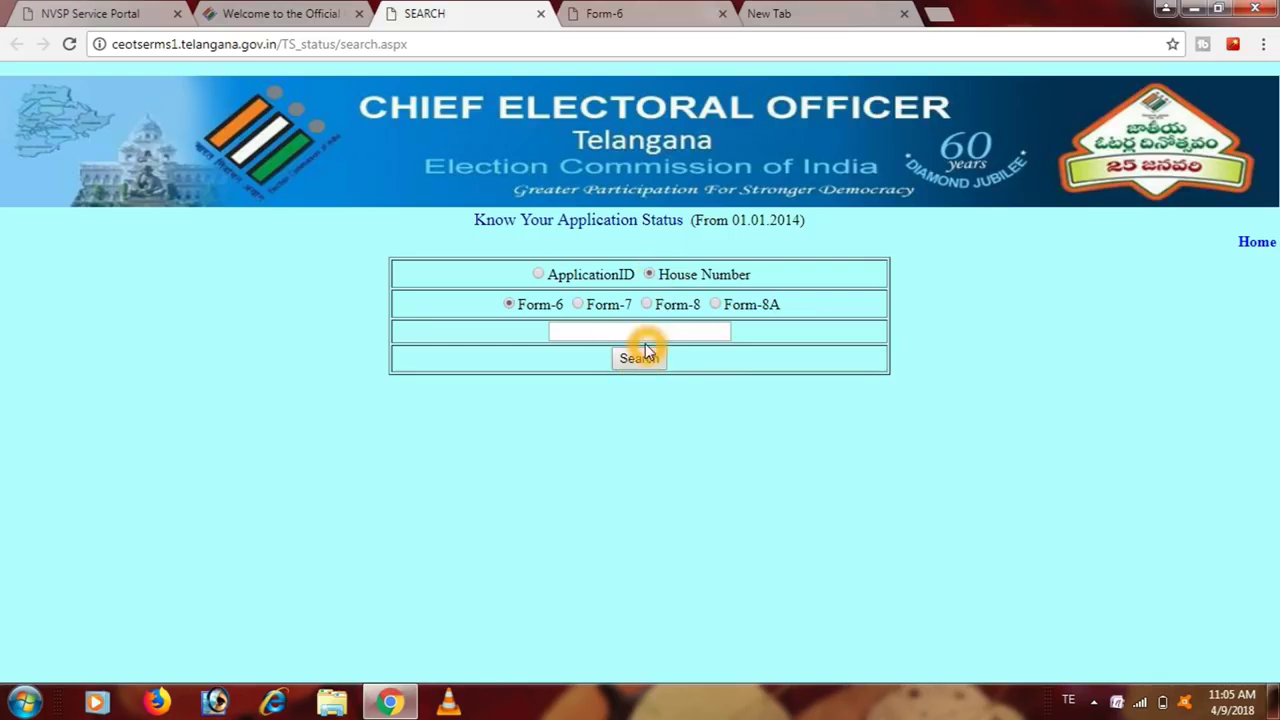
{"action": "left_click", "coordinate": [646, 360]}
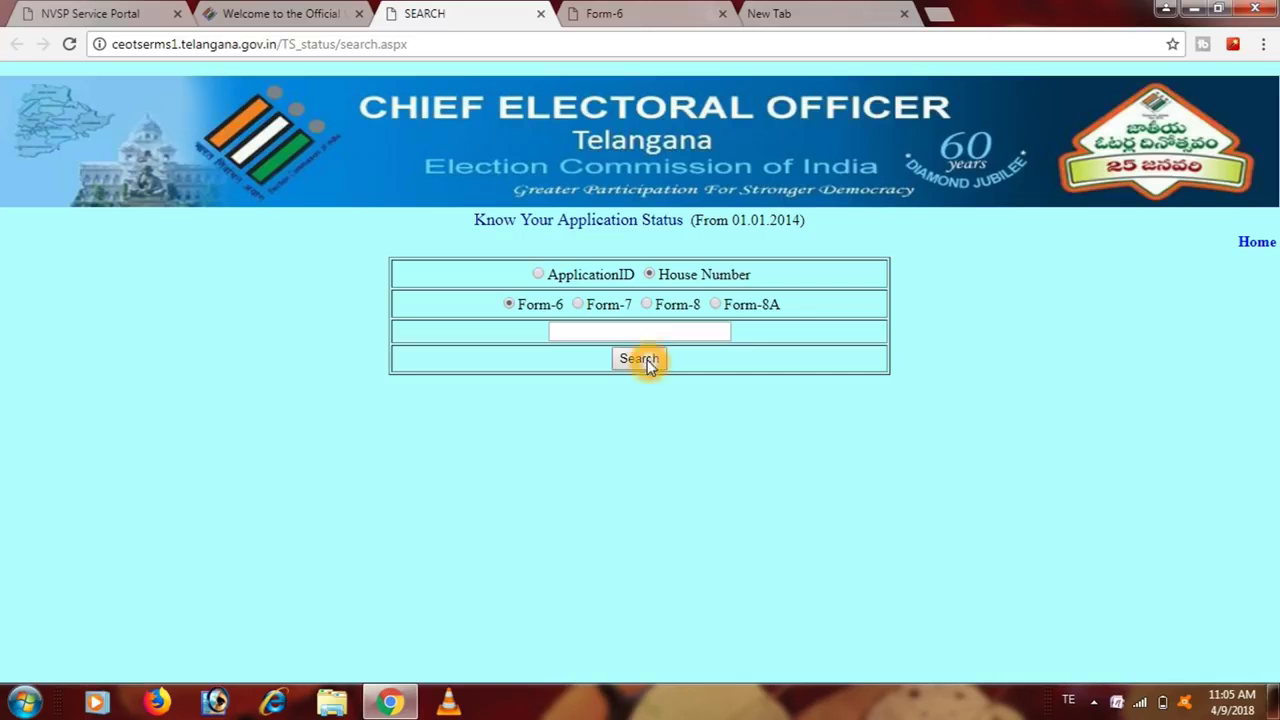
{"action": "left_click", "coordinate": [646, 340]}
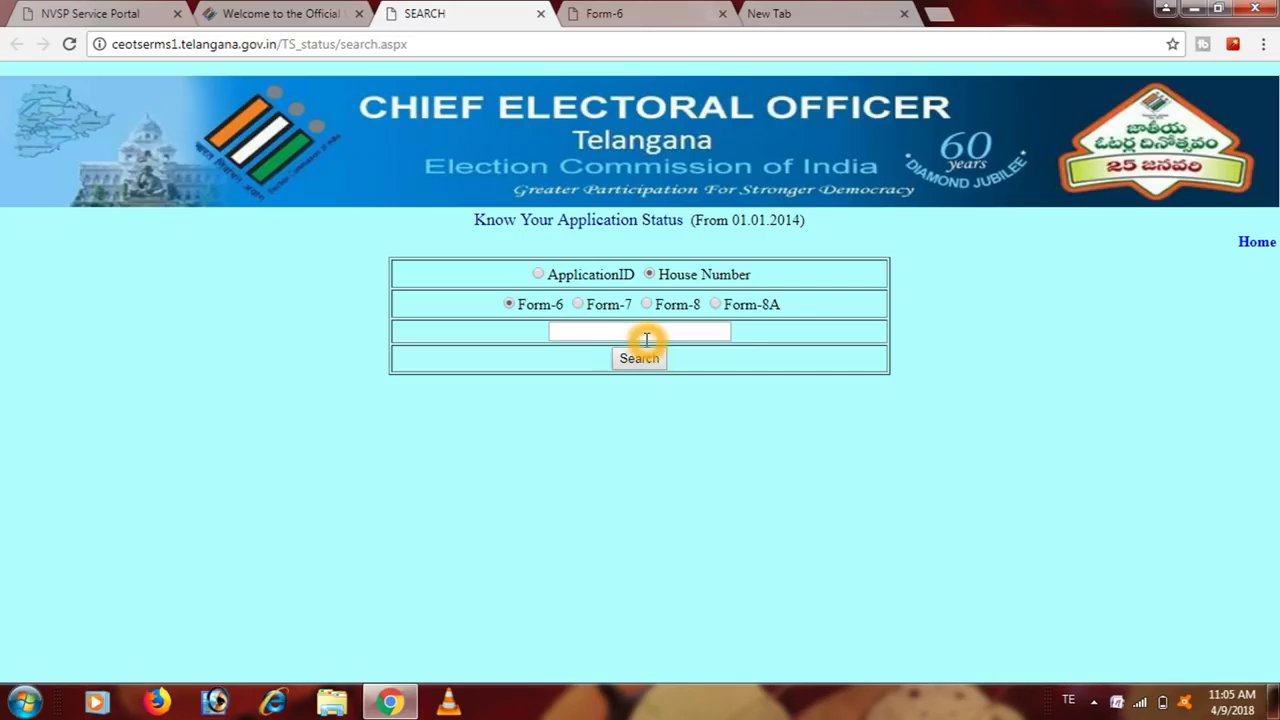
{"action": "left_click", "coordinate": [646, 360]}
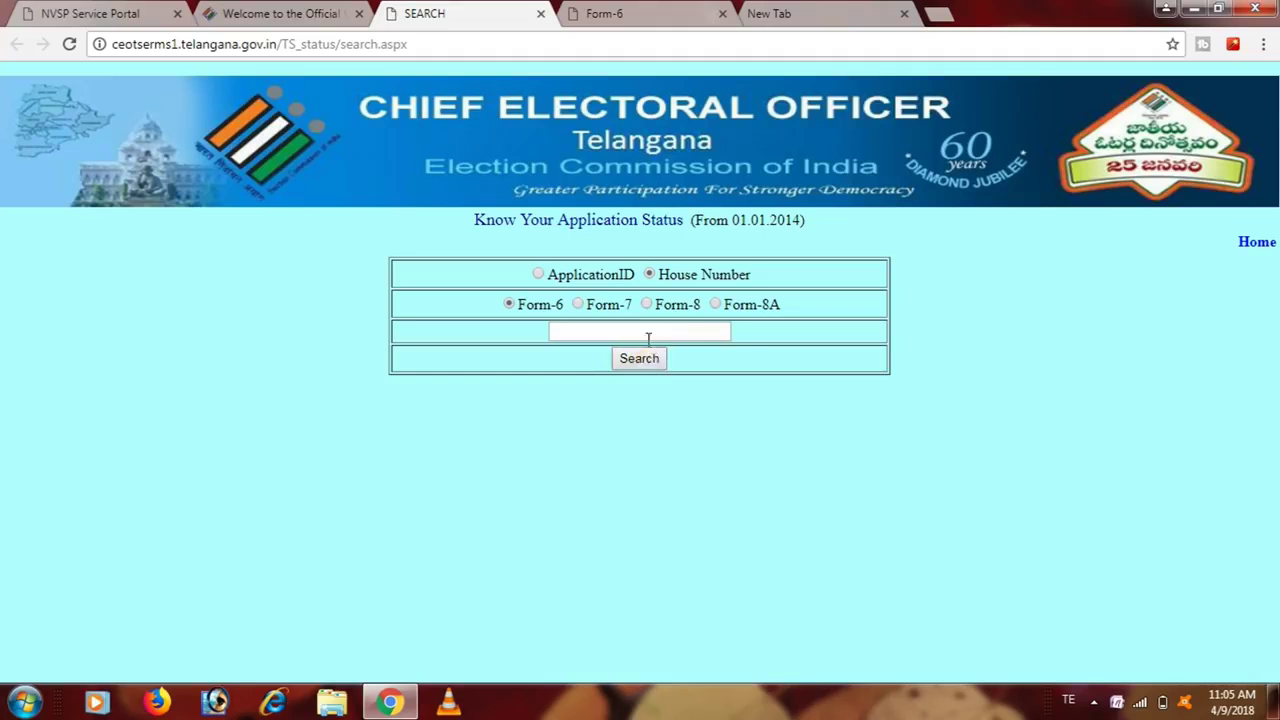
{"action": "left_click", "coordinate": [648, 340]}
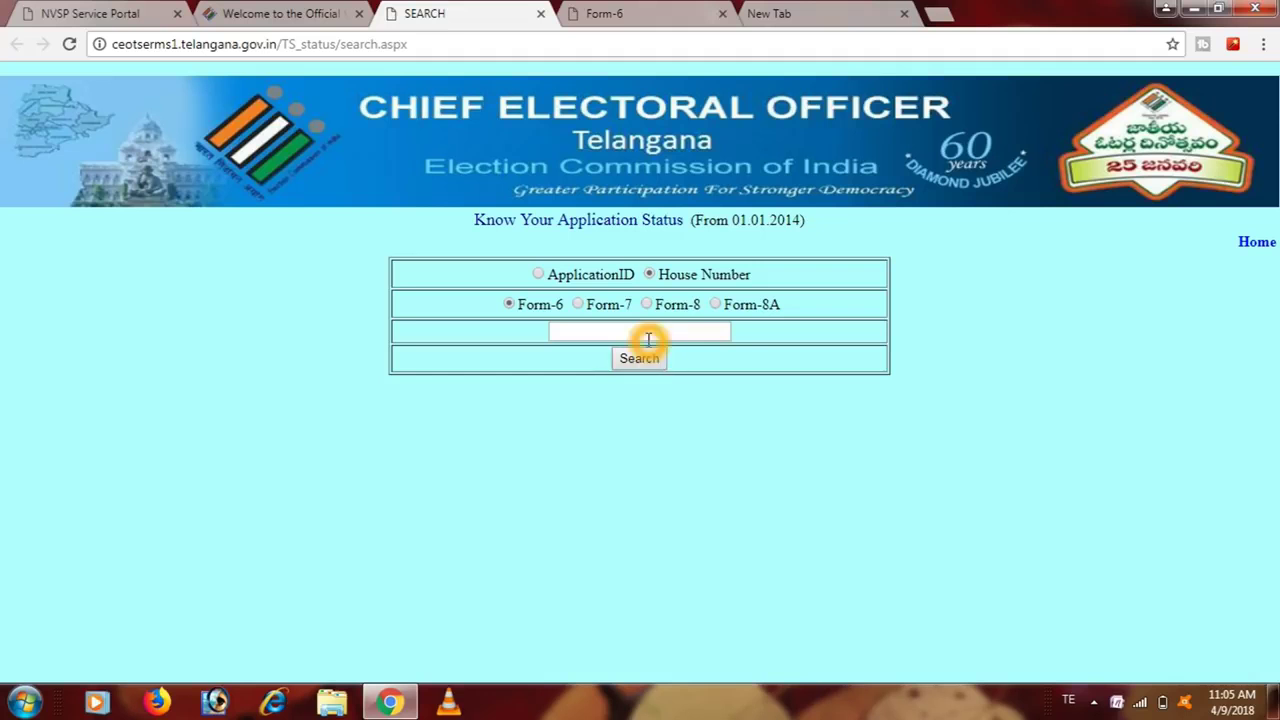
{"action": "left_click", "coordinate": [638, 366]}
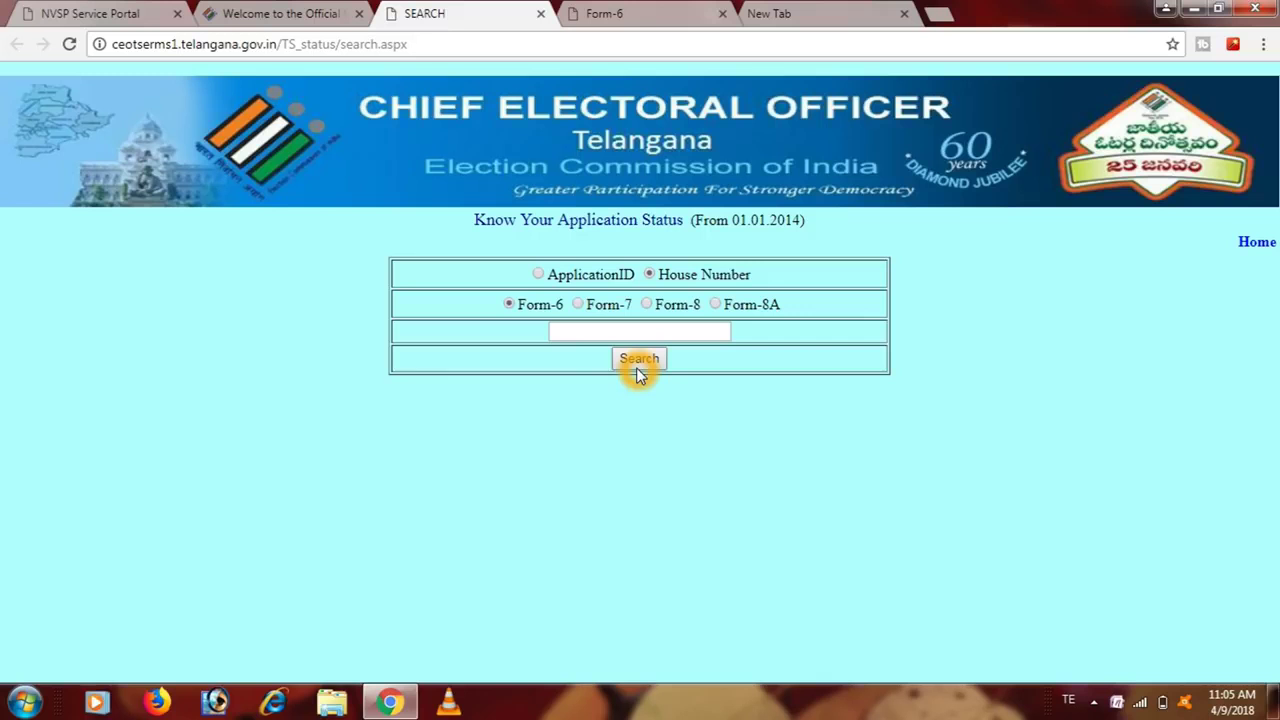
{"action": "left_click", "coordinate": [635, 361]}
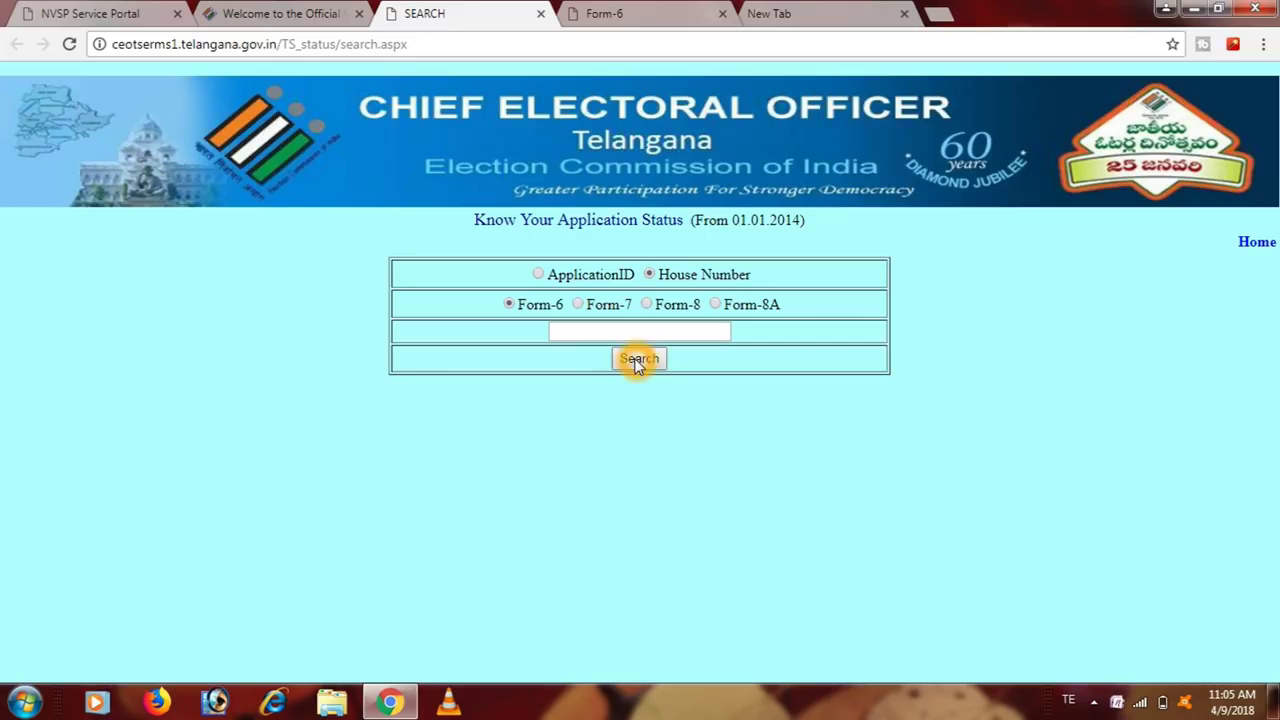